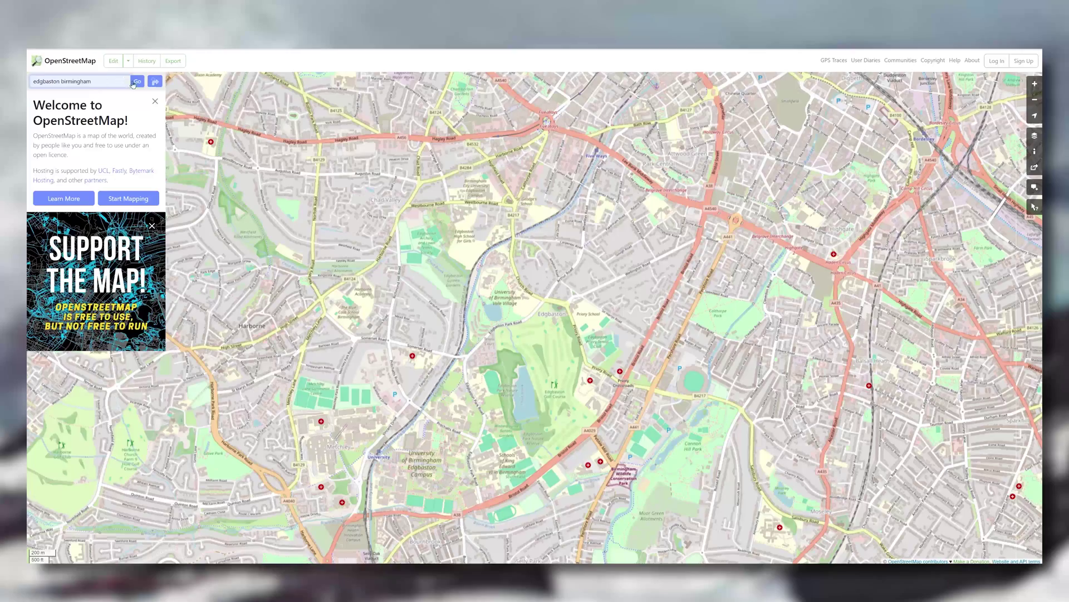
Step: Search for Edgbaston, Birmingham and zoom in to frame the Five Ways roundabout
click(137, 82)
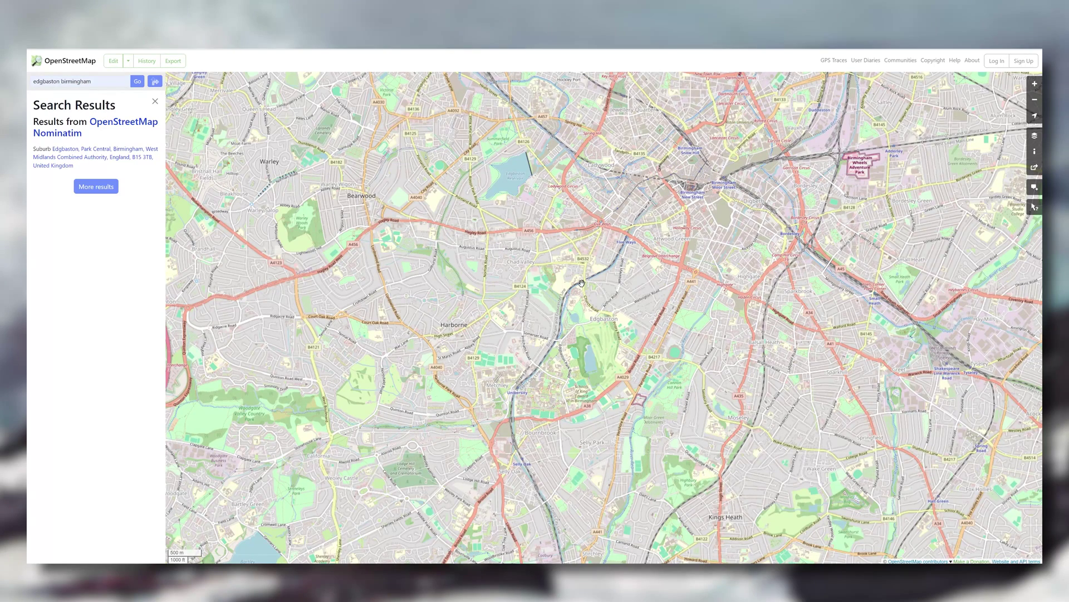
scroll(623, 229, up, 5)
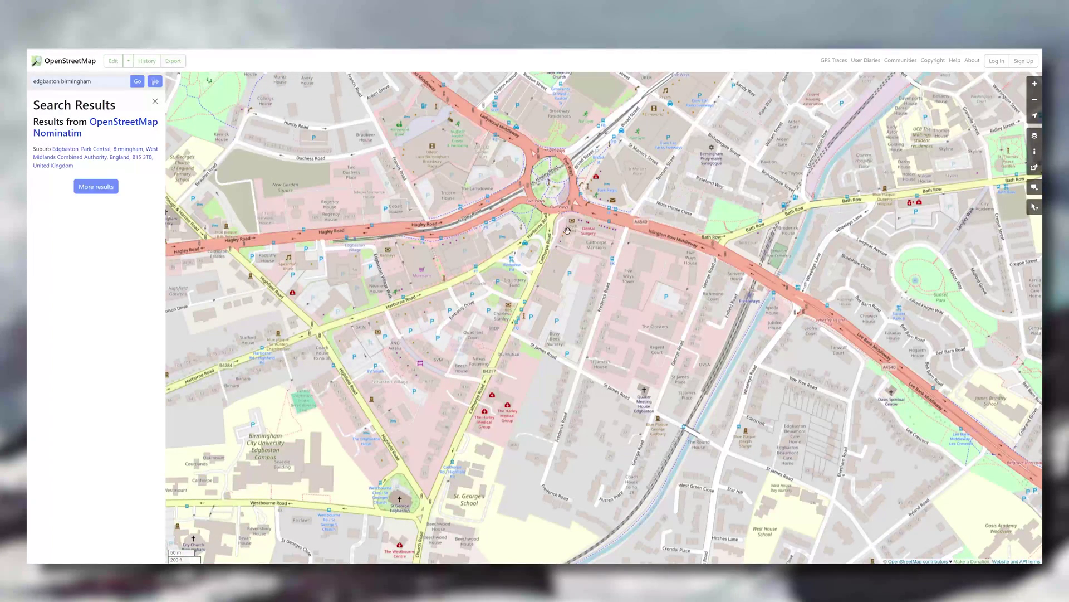
drag(562, 247, 521, 247)
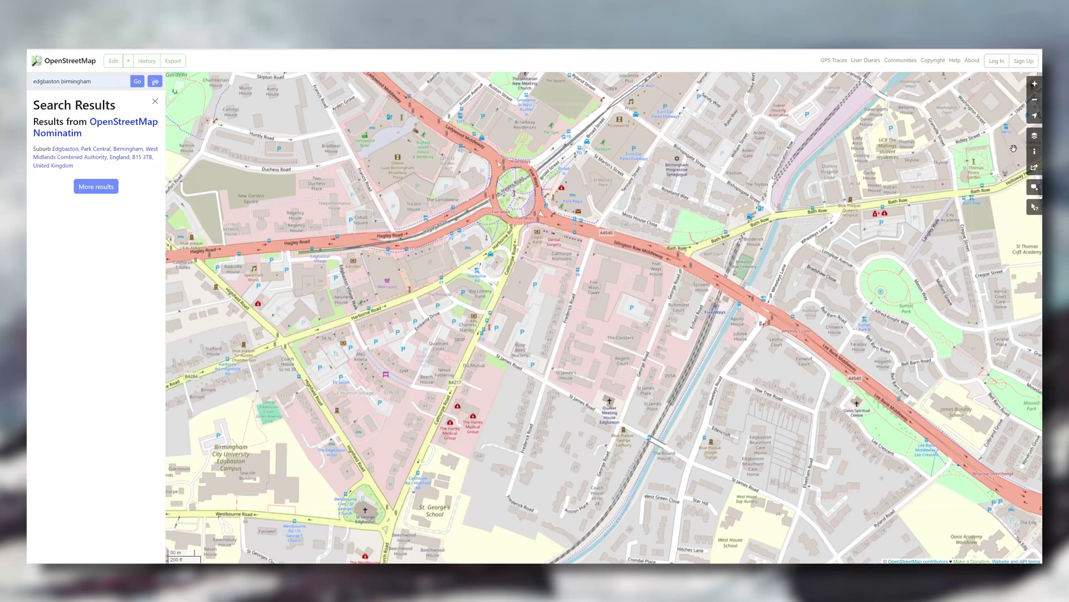
Step: Compare the CyclOSM, Transport Map and Tracestrack Topo layers, settle on Cycle Map and show its key
click(1035, 136)
click(1031, 142)
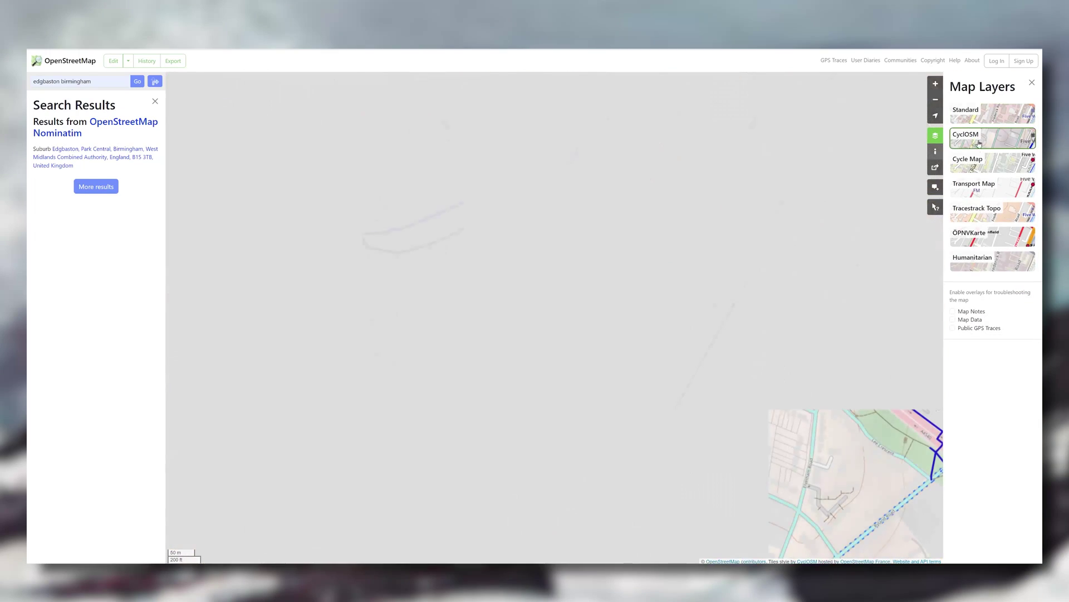
click(974, 164)
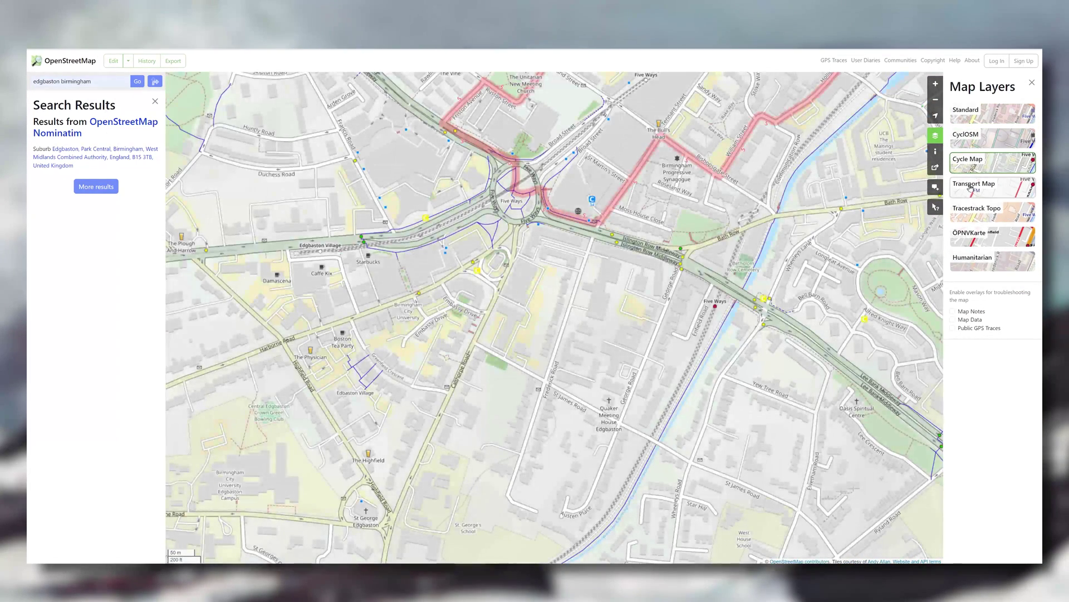
click(970, 188)
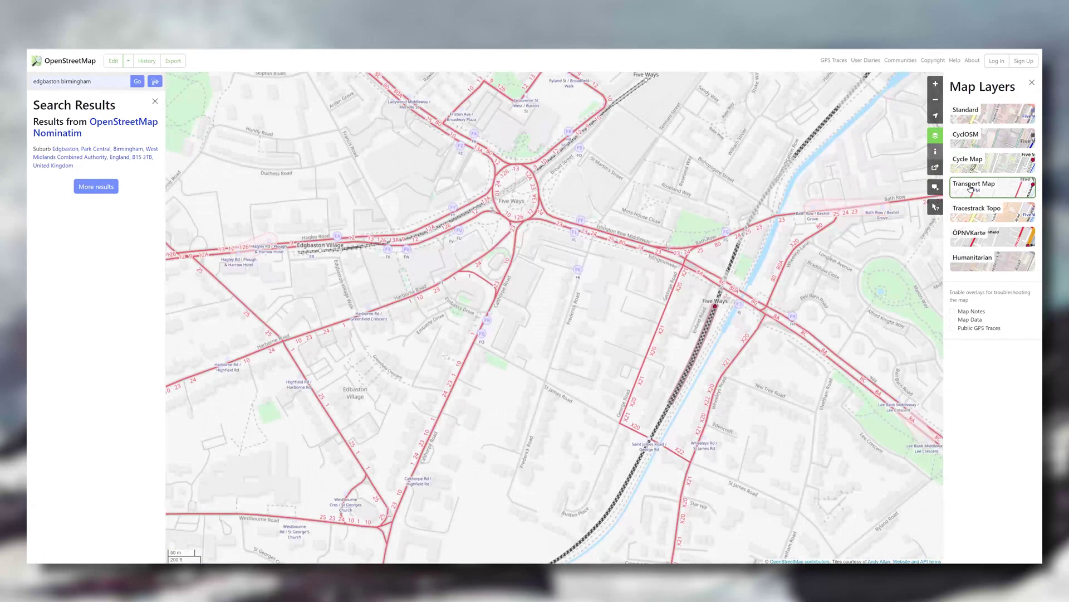
click(967, 210)
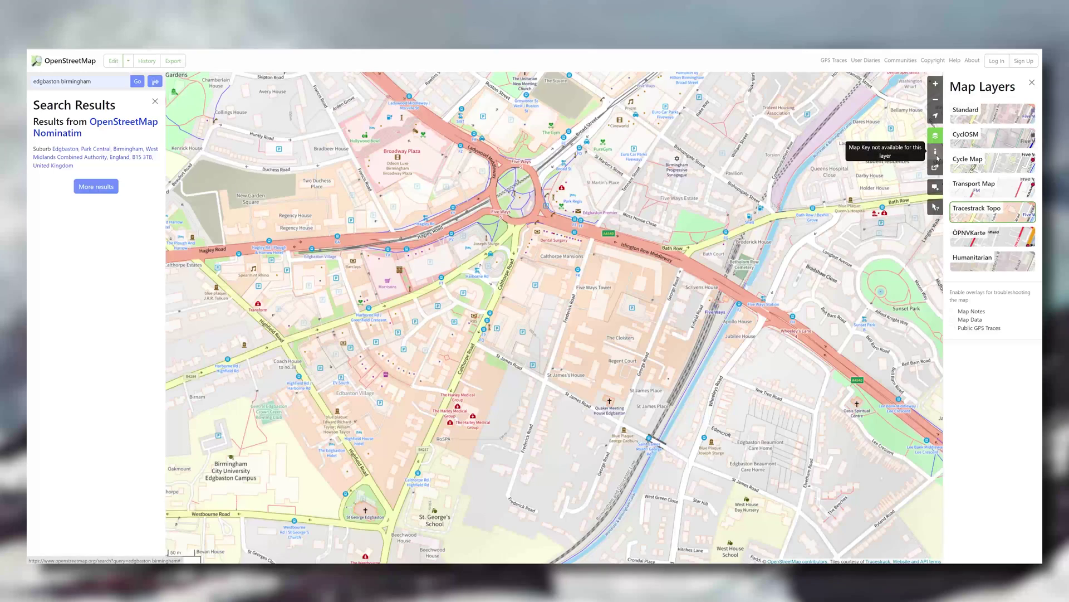
click(974, 186)
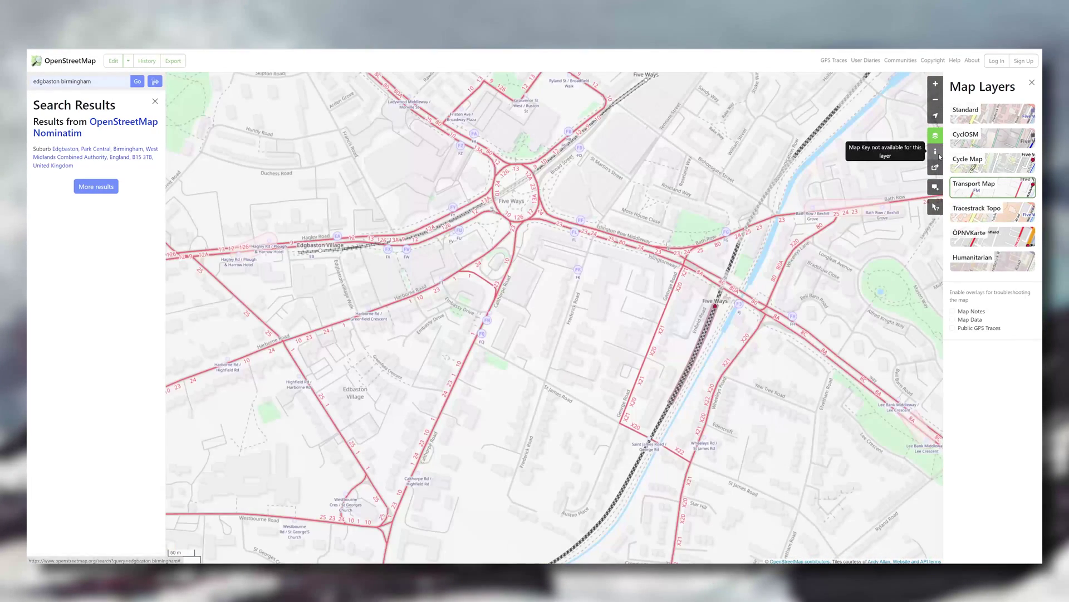
click(964, 161)
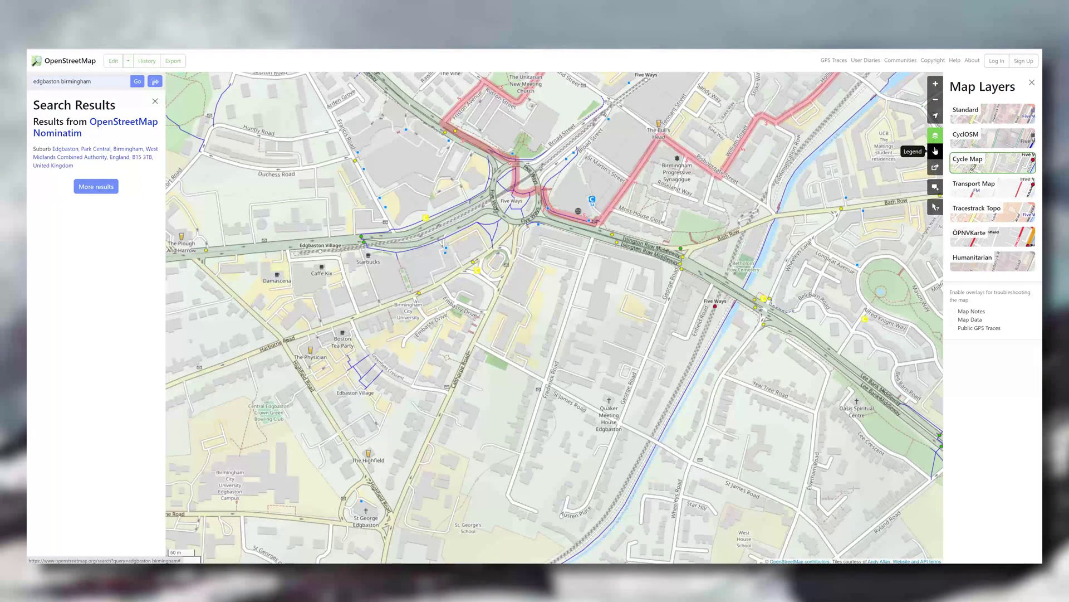
click(936, 151)
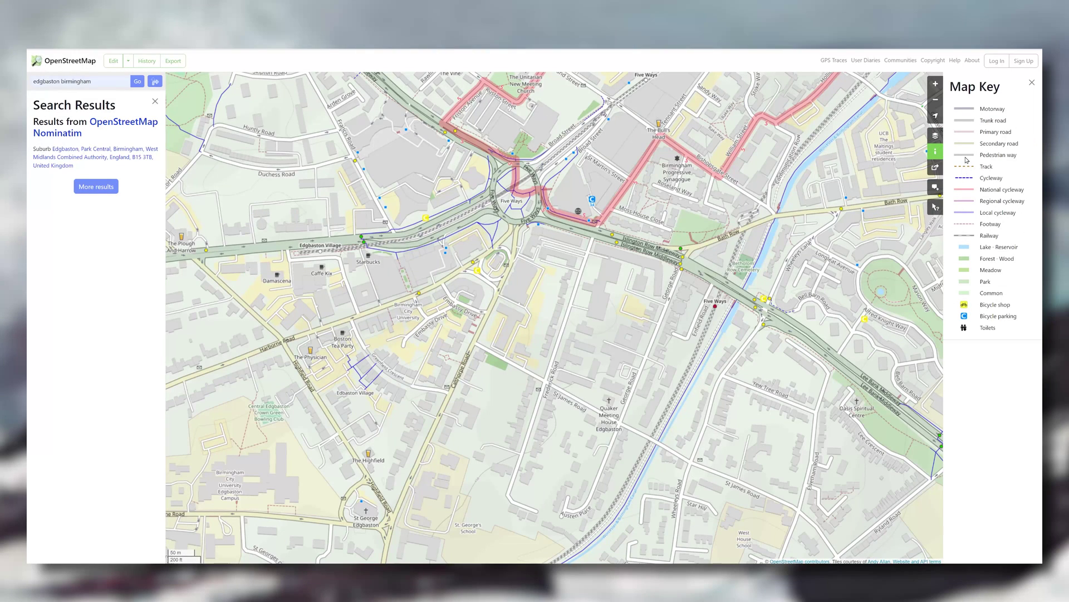
Step: Return to the Standard style and export the map as map.svg into the site analysis folder
click(936, 136)
click(991, 114)
click(936, 168)
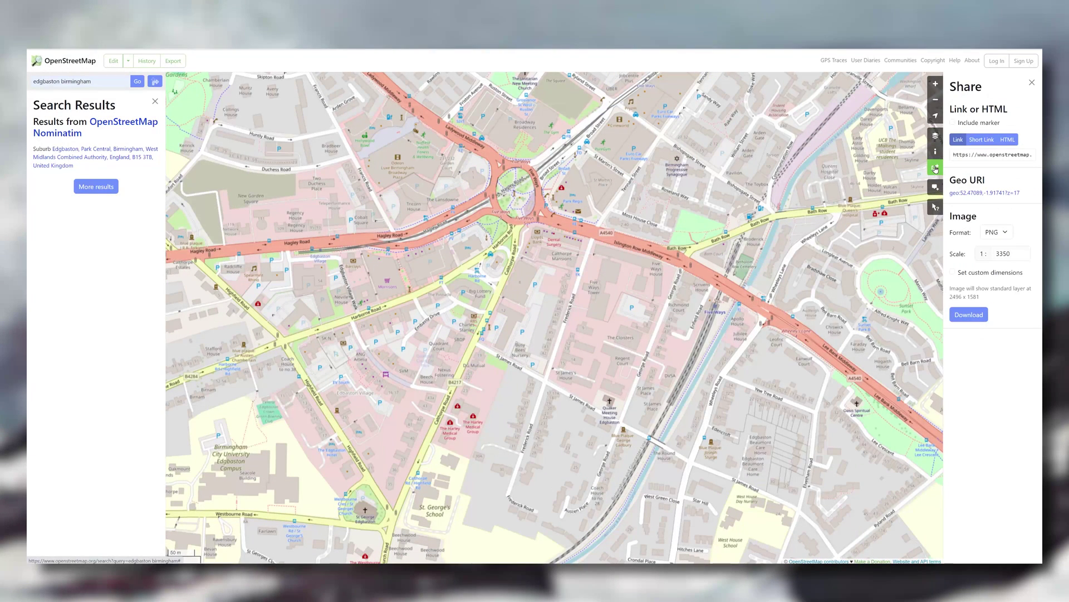
click(996, 231)
click(992, 264)
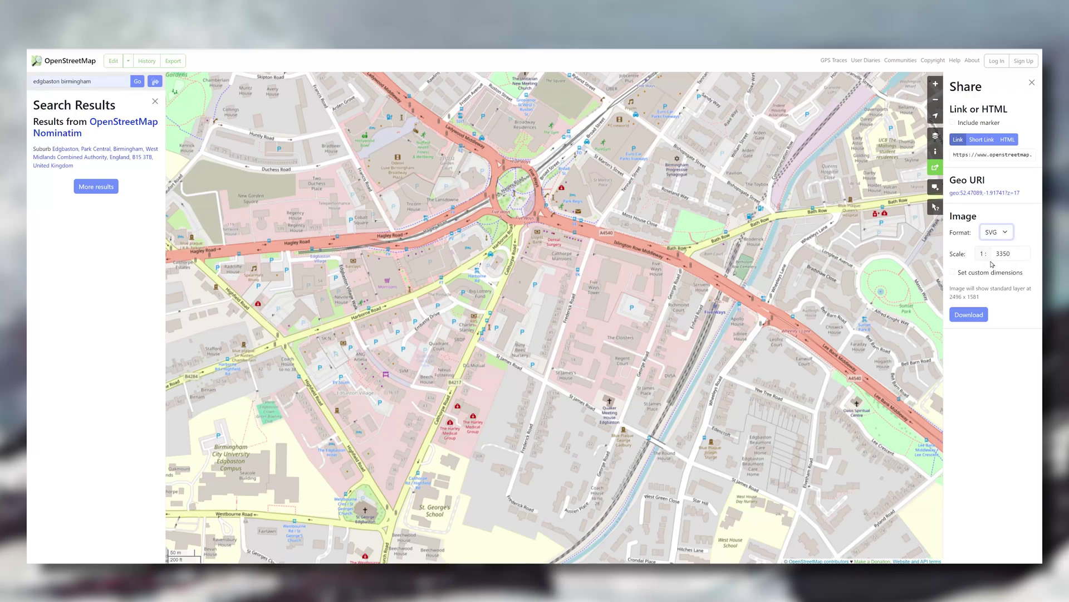
click(969, 315)
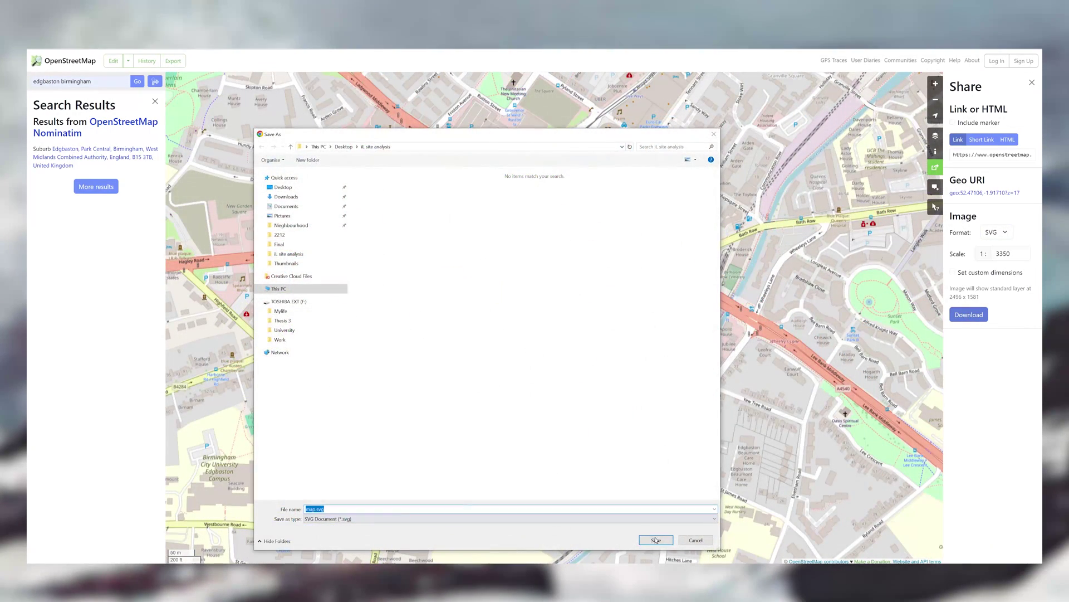
click(656, 540)
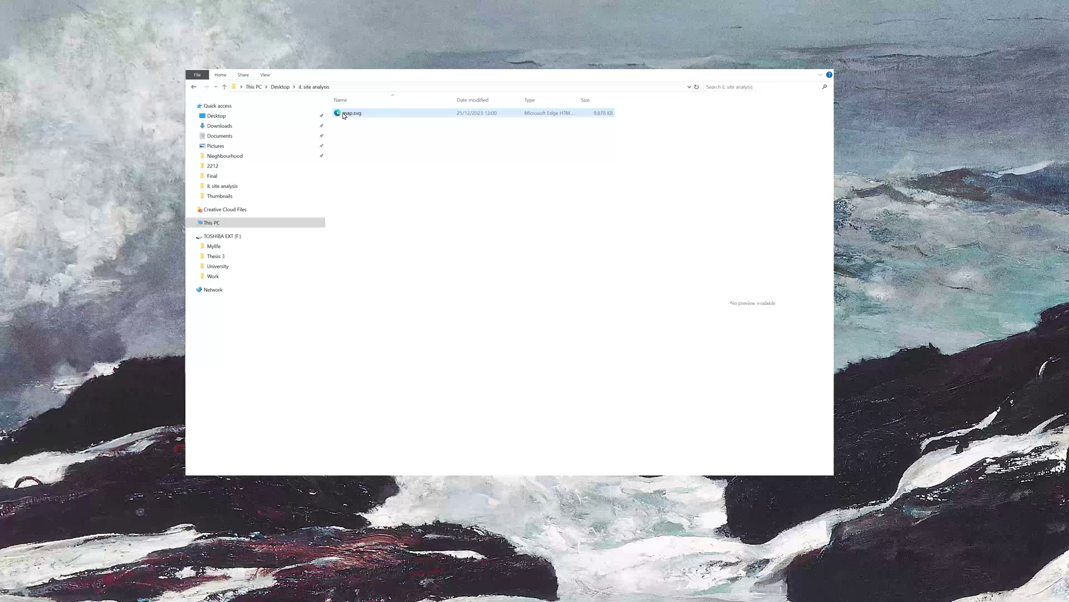
right_click(344, 115)
mouse_move(423, 161)
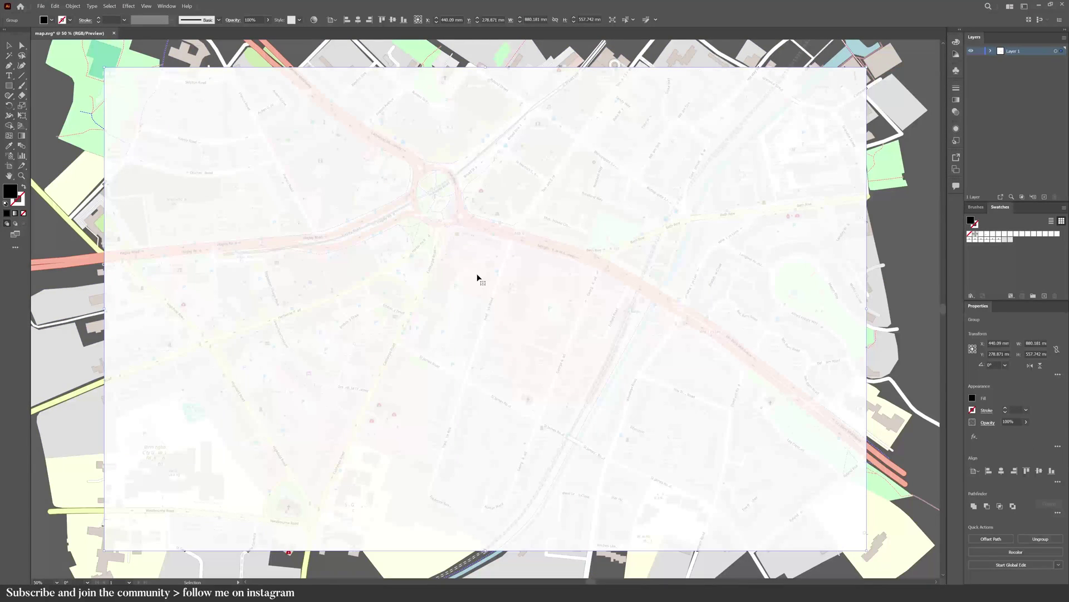
Step: Ungroup the imported map and delete the pale overlay rectangle
click(1041, 538)
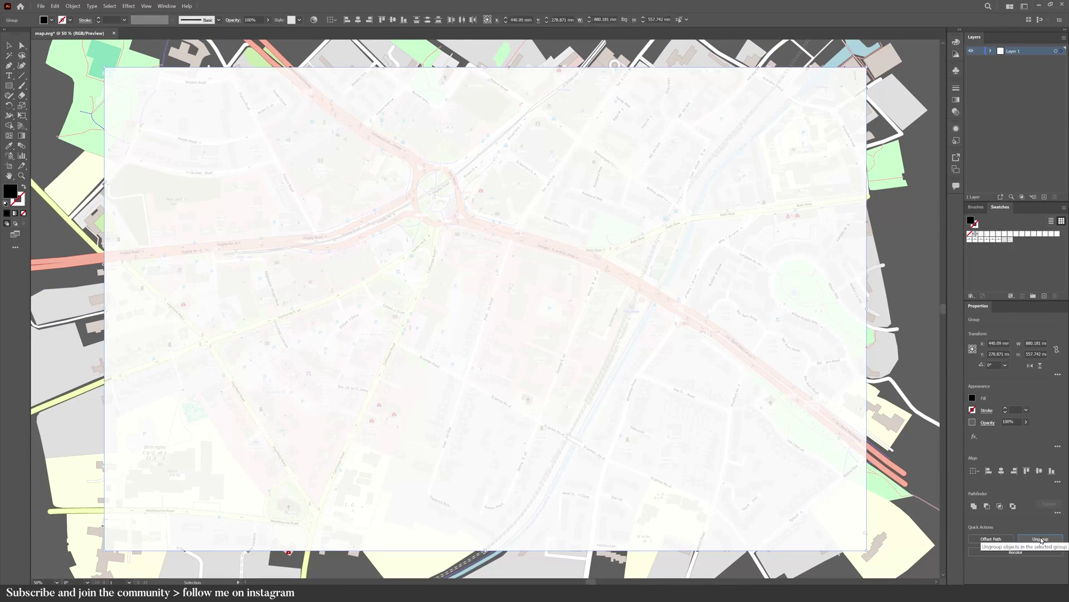
click(1041, 540)
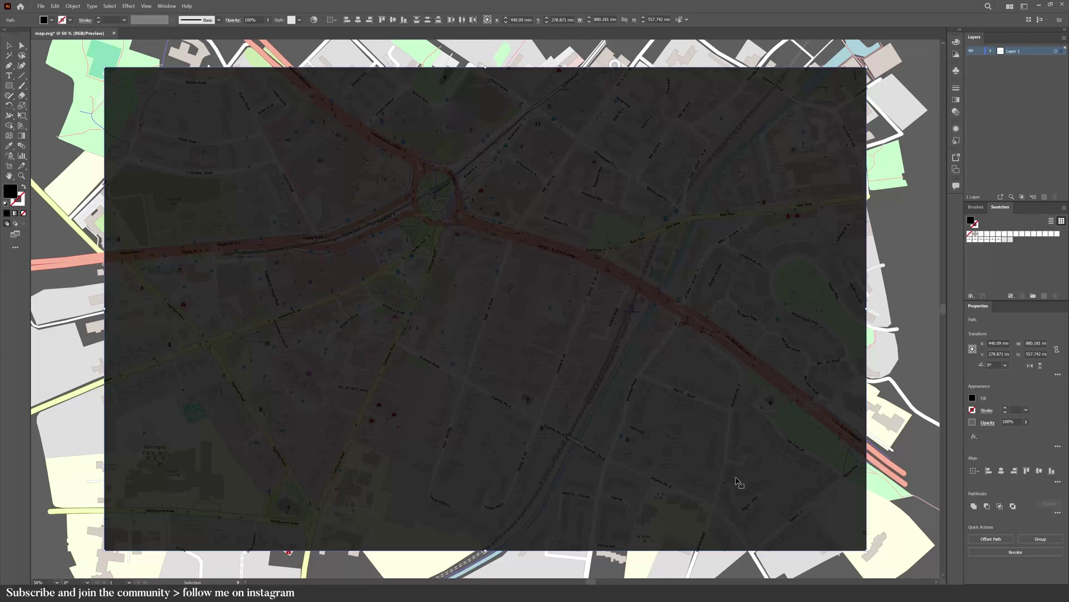
key(Delete)
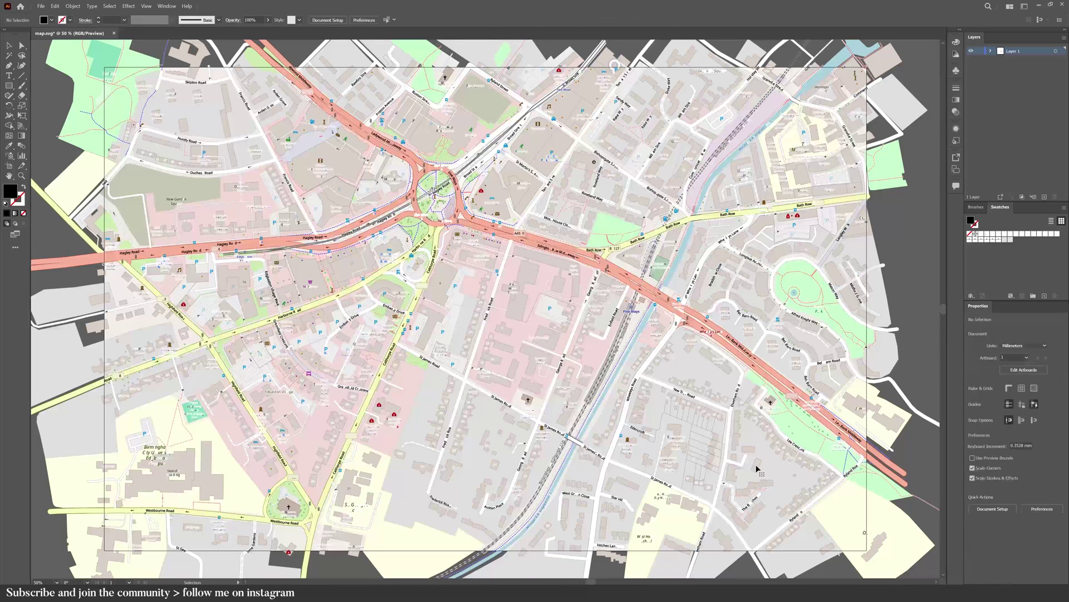
Step: Reposition the map artwork and try Select > Same on the large artboard path
click(753, 443)
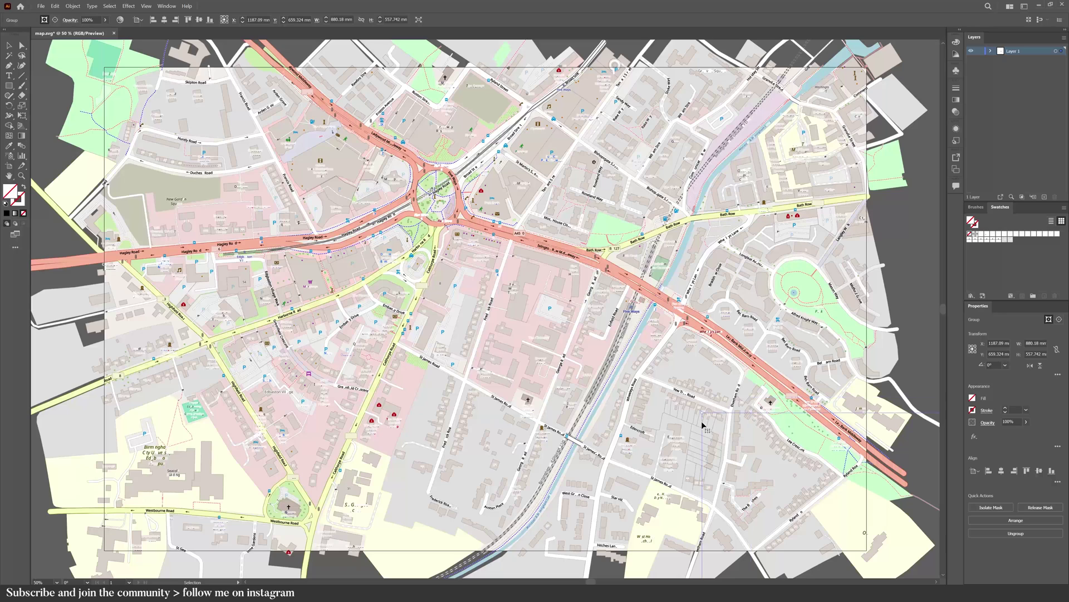
drag(703, 427, 605, 342)
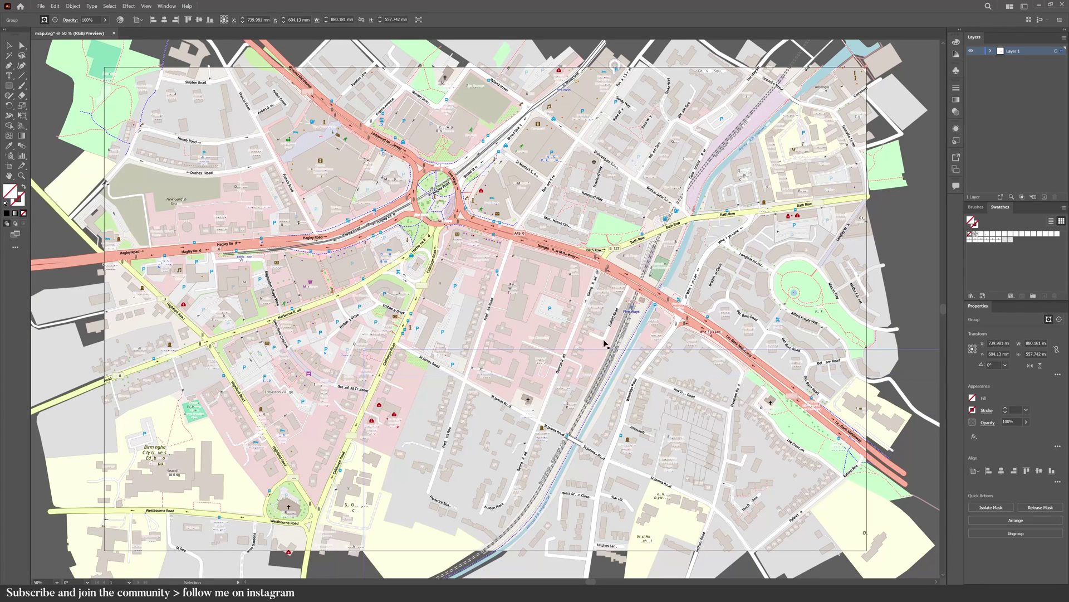
click(109, 6)
mouse_move(120, 80)
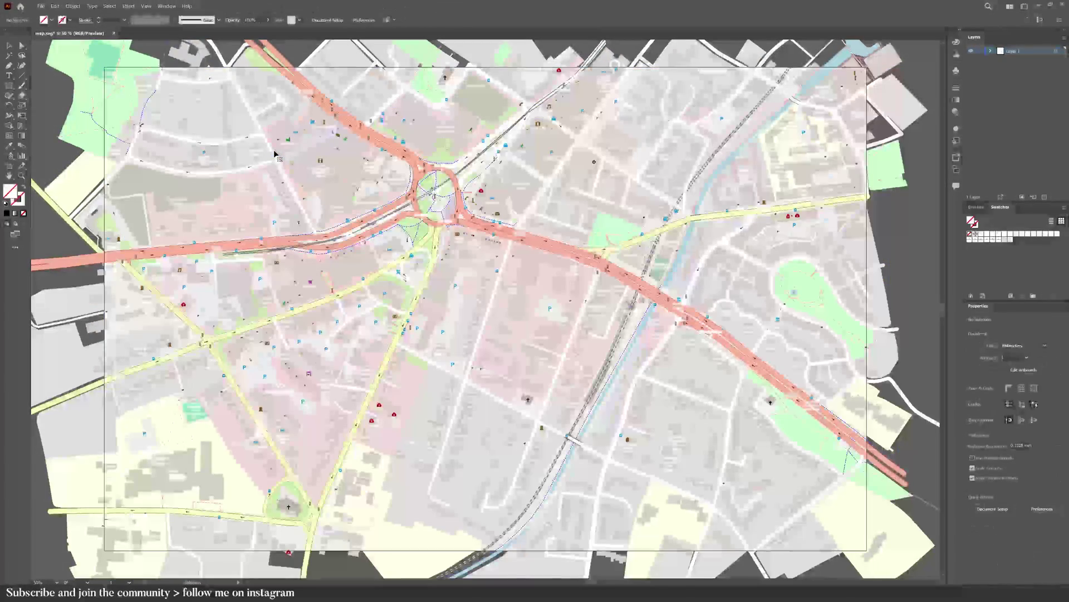
click(460, 332)
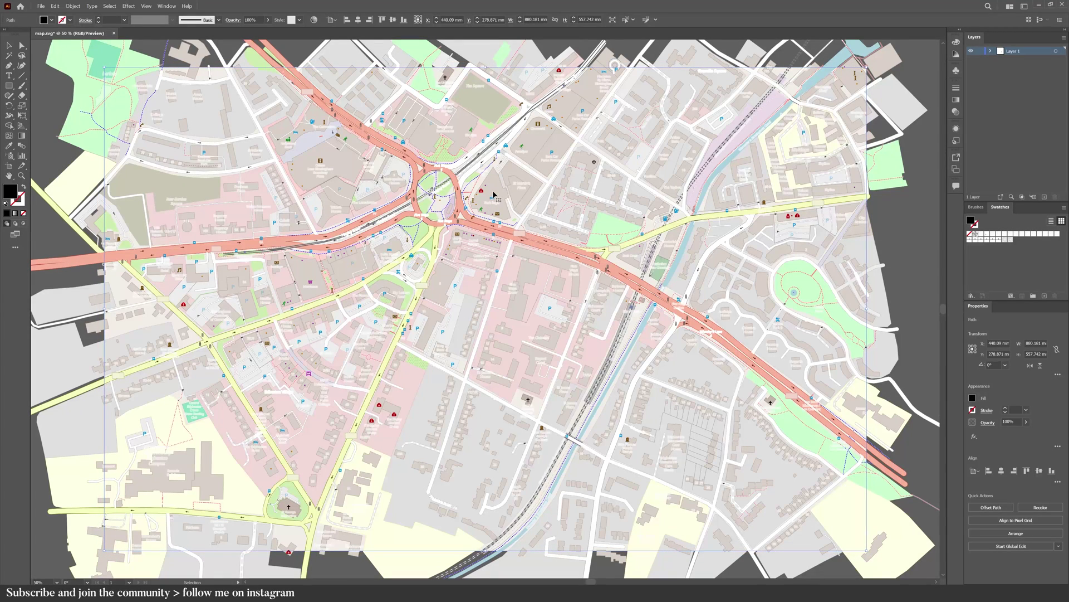
Step: Inspect a building and the grey area, then create layers named Map and Buildings
key(ctrl+shift+a)
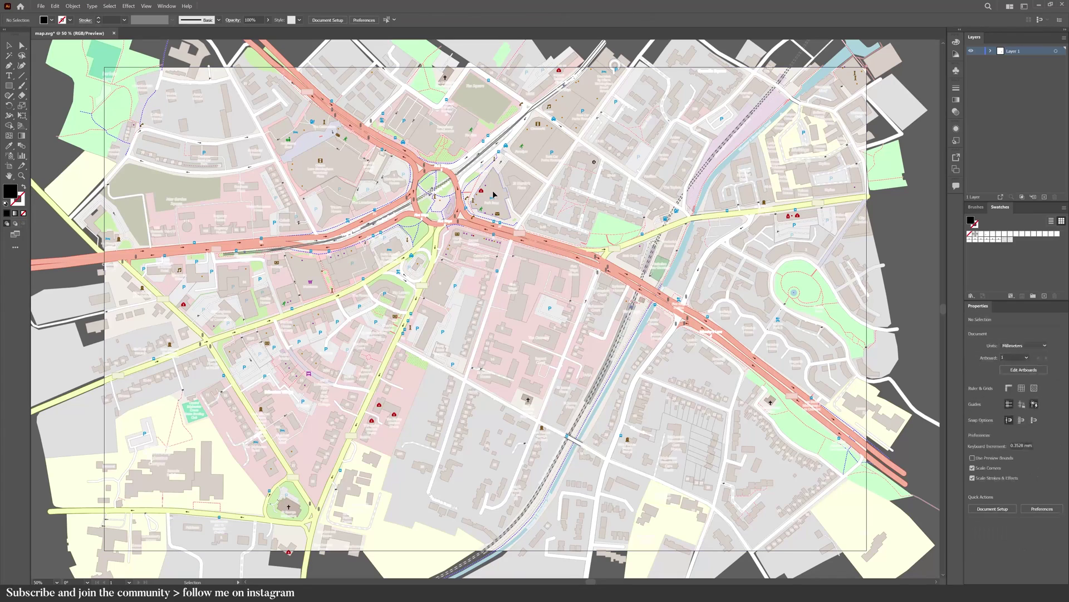
click(470, 322)
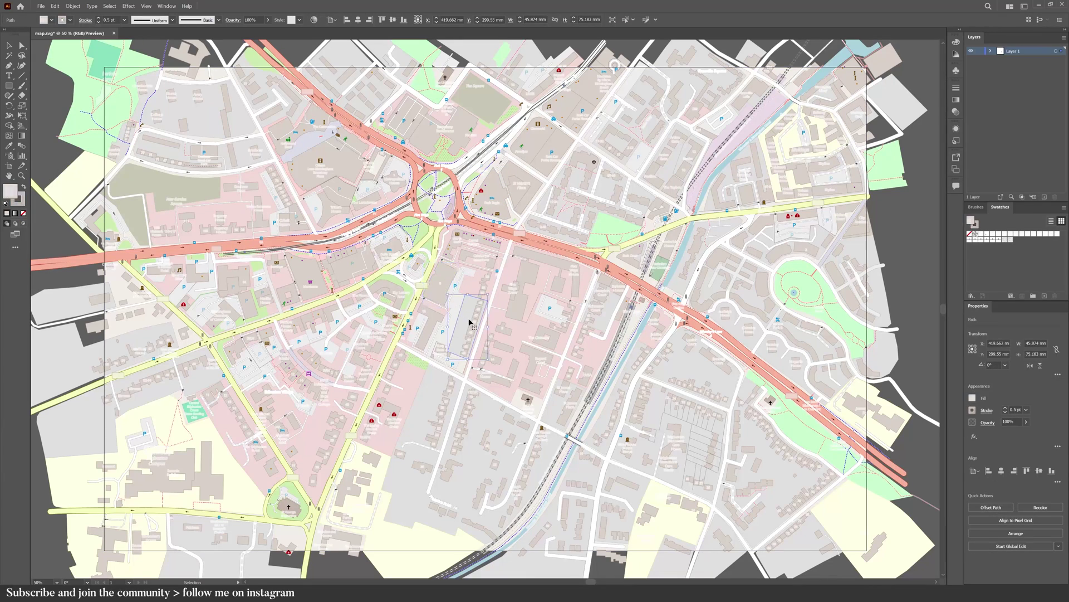
click(487, 410)
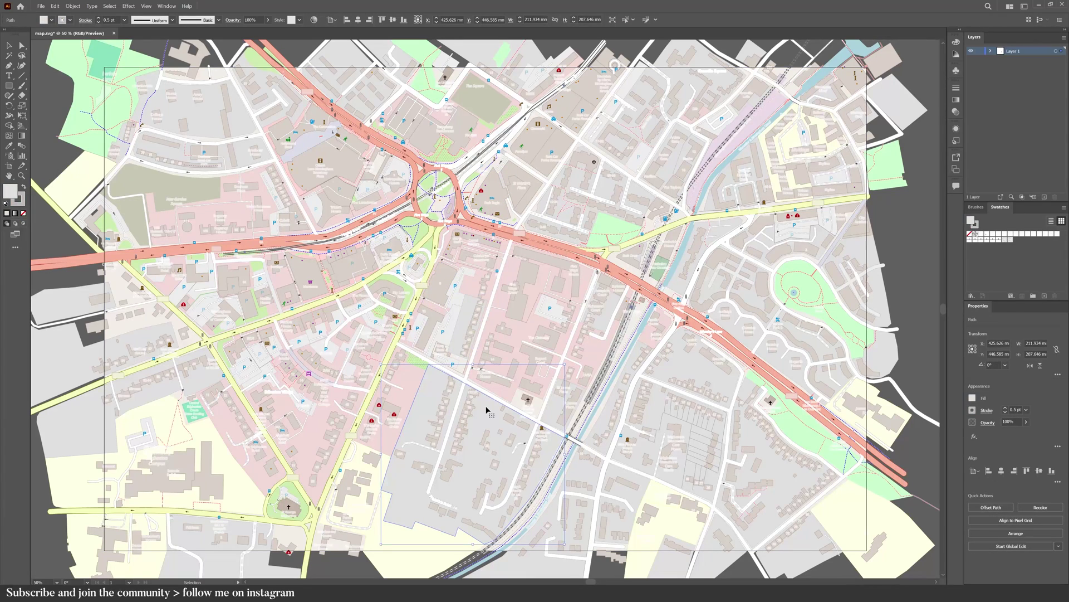
click(1045, 196)
double_click(1012, 59)
text(Map)
double_click(1015, 50)
text(Buildings)
key(Return)
Step: Add three more layers named Roads, Canal and Transport
click(1044, 197)
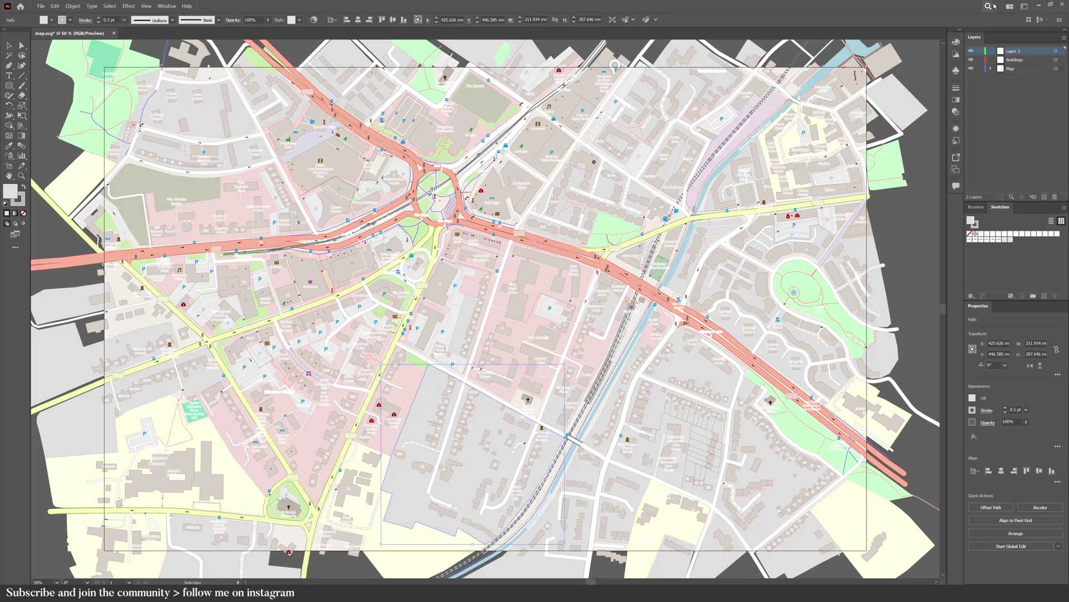
double_click(1014, 50)
text(Roads)
key(Return)
click(1044, 196)
double_click(1015, 51)
text(Canal)
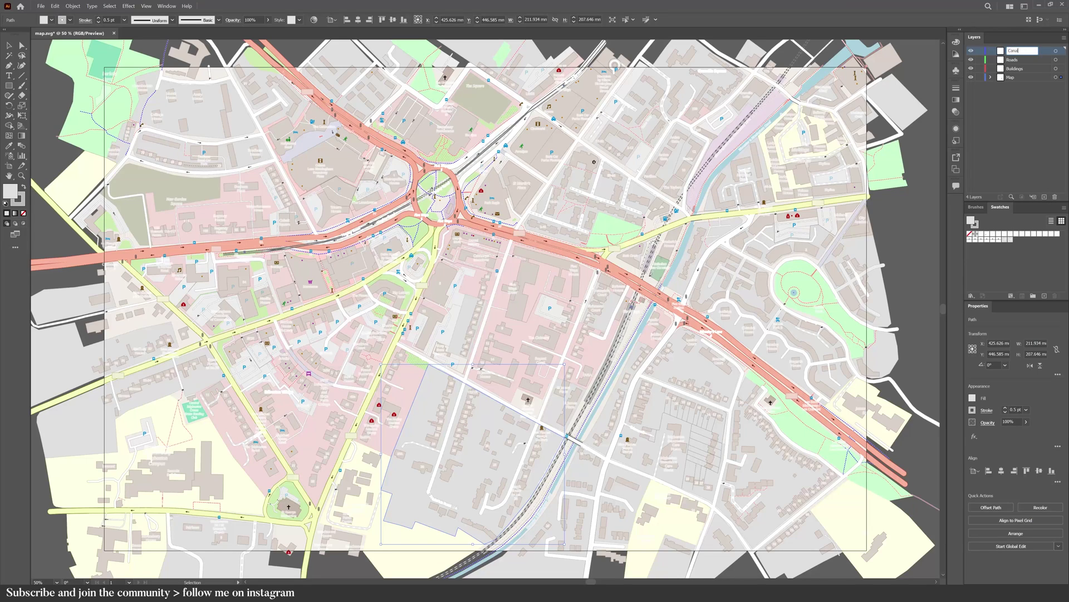
key(Return)
click(1043, 196)
double_click(1014, 50)
text(Tras)
text(nsport)
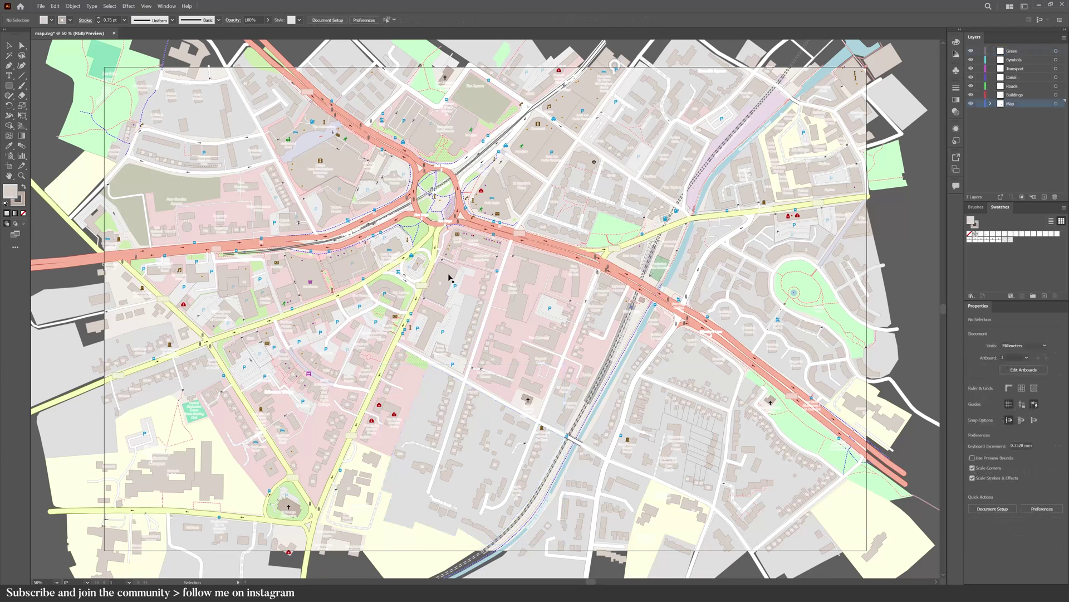
Step: Select all matching building shapes with Select > Same and move them onto the Buildings layer
click(449, 275)
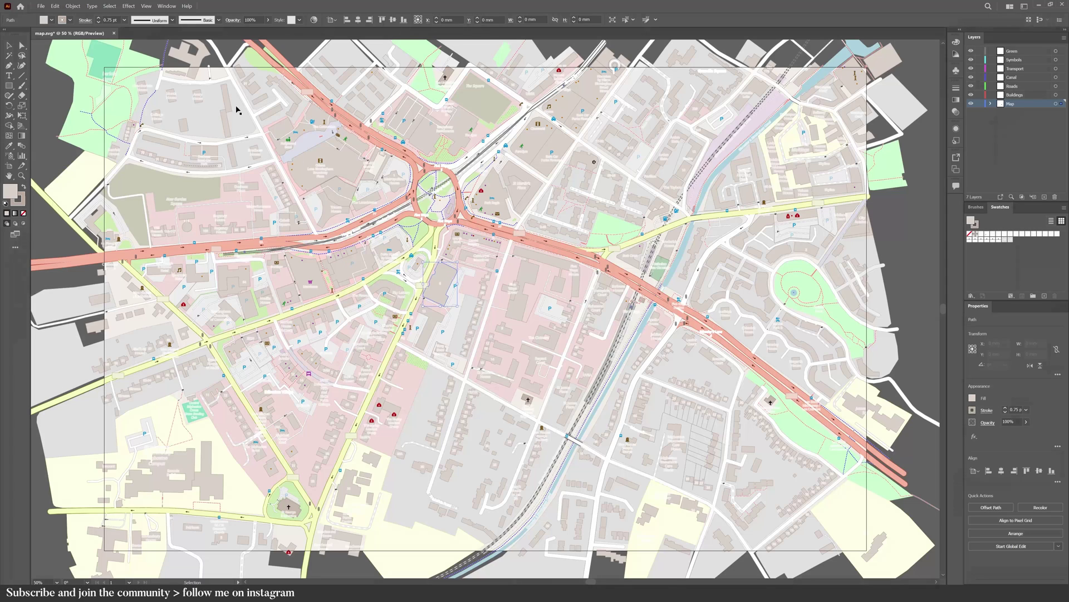
click(109, 6)
mouse_move(120, 79)
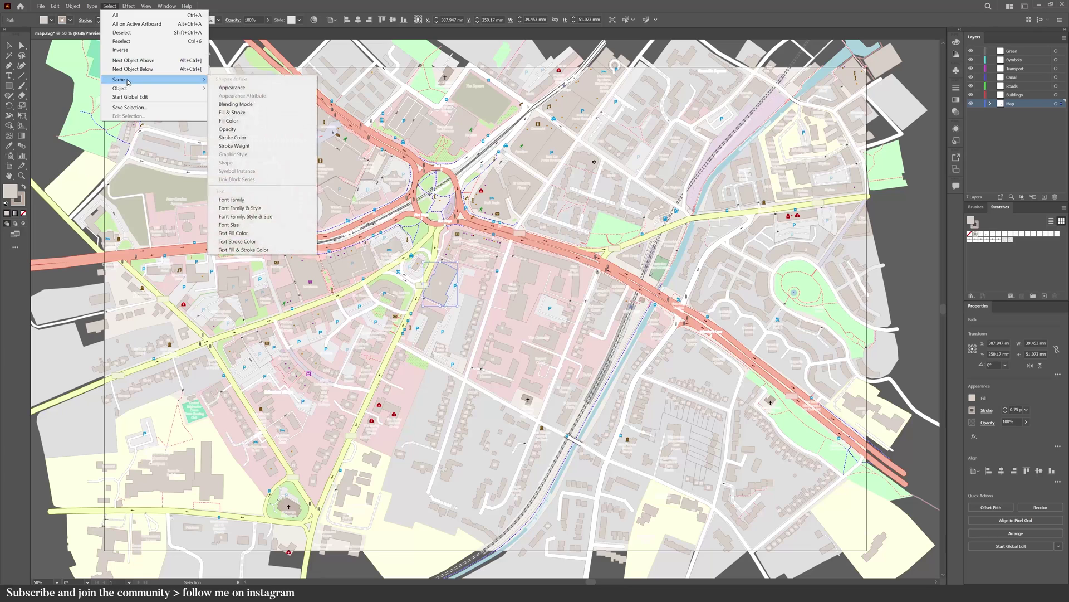
click(235, 89)
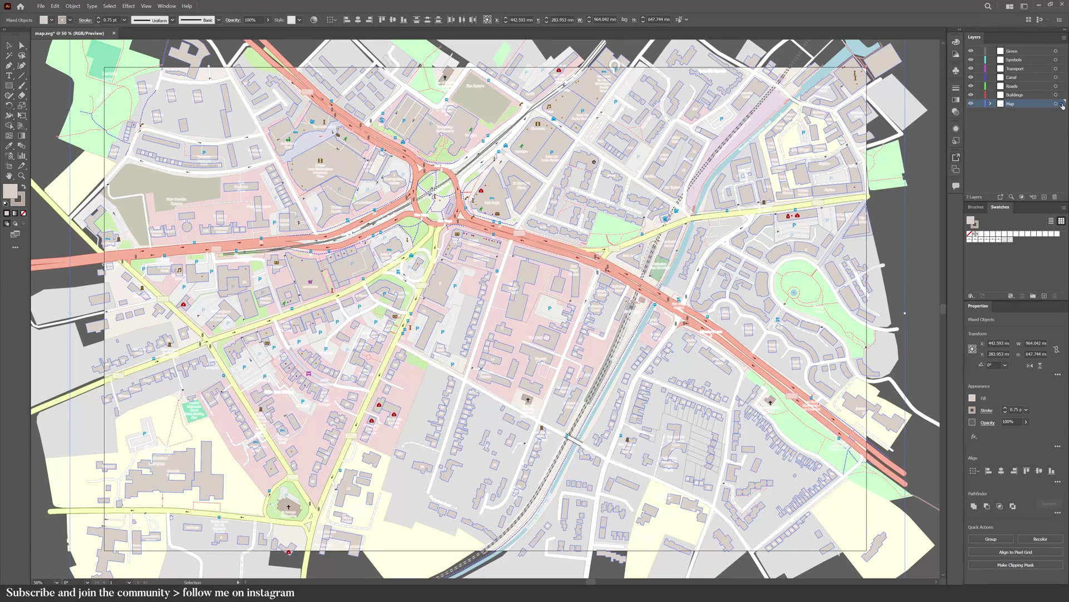
drag(1063, 104, 1063, 95)
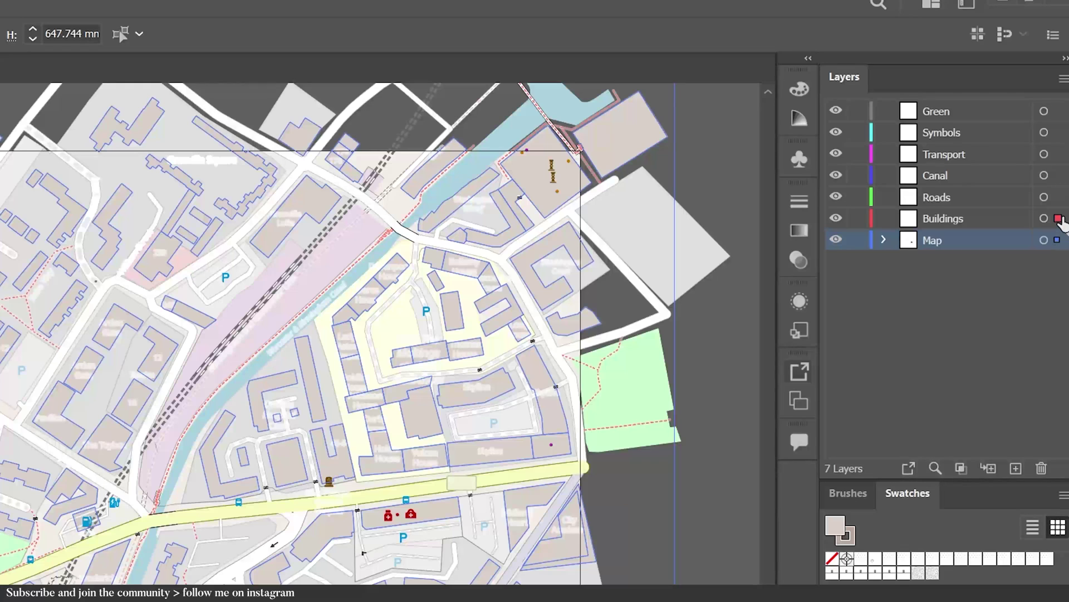
drag(1061, 221, 1061, 220)
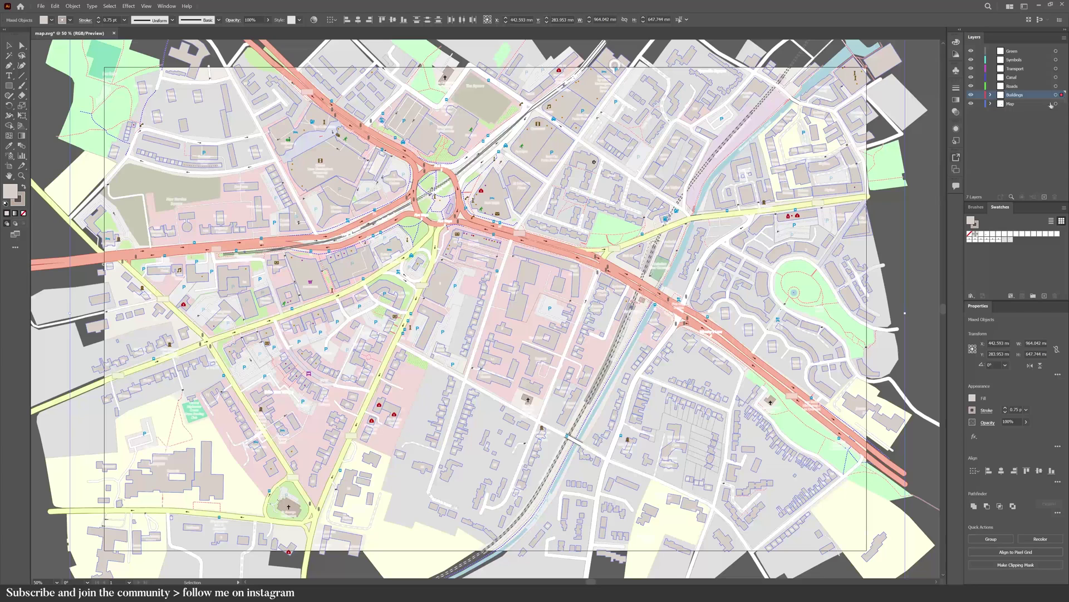
Step: Hide the Buildings layer, then pick a road and look at Select > Same options
click(972, 95)
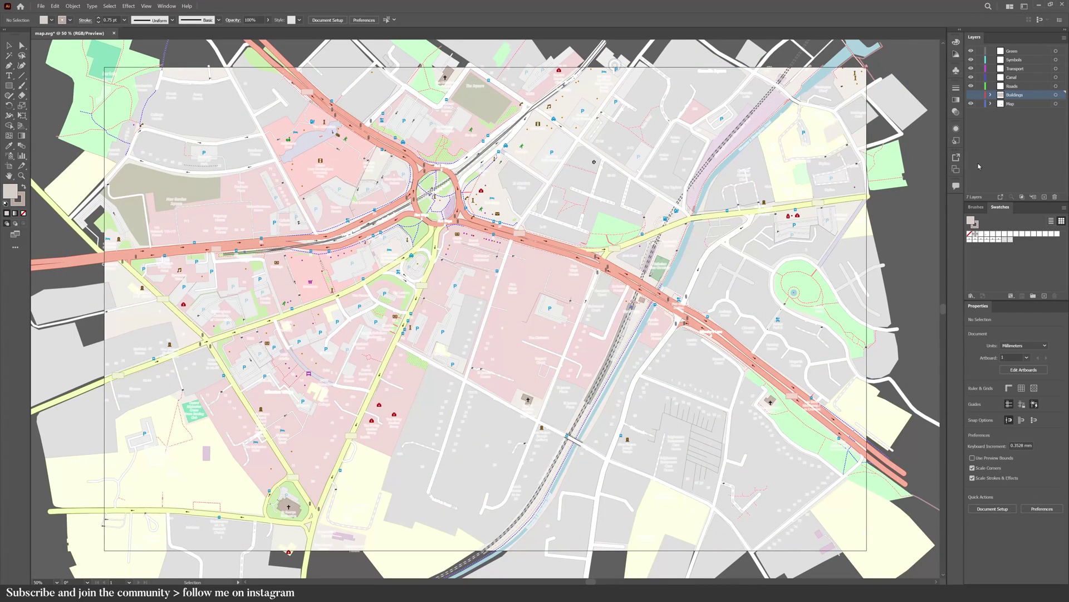
click(530, 244)
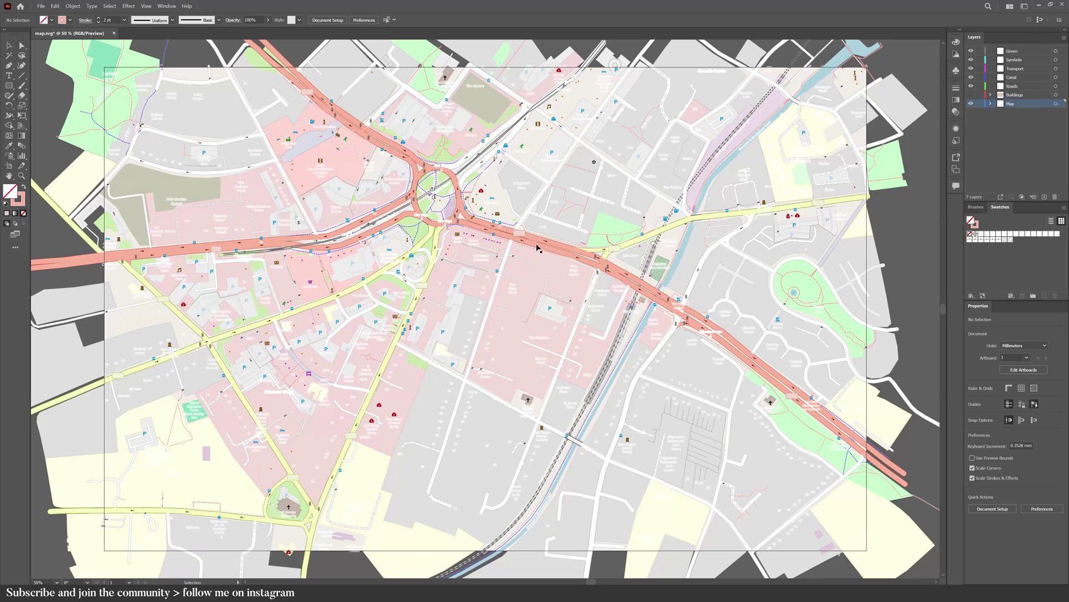
click(110, 6)
mouse_move(208, 84)
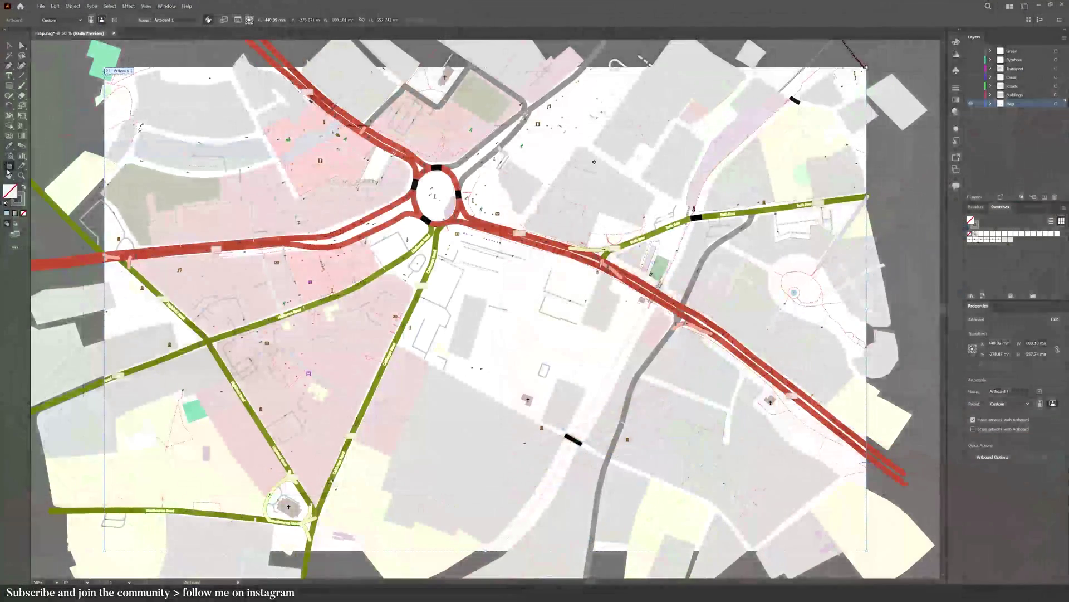
Step: Resize the artboard to 420 × 420 mm and move it over the roundabout, leaving the artwork in place
click(1036, 343)
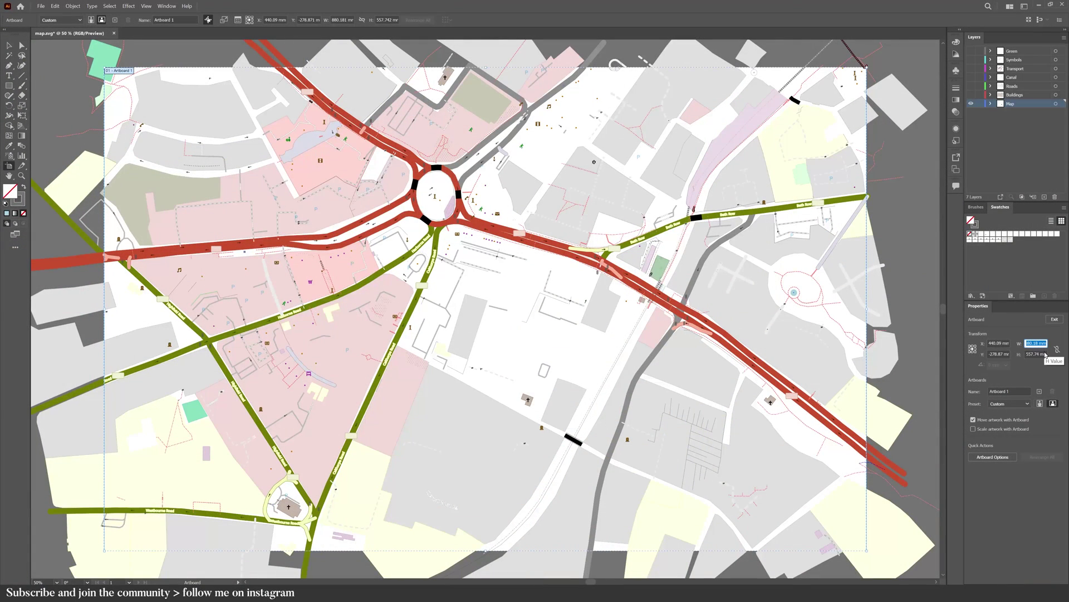
text(420)
key(Tab)
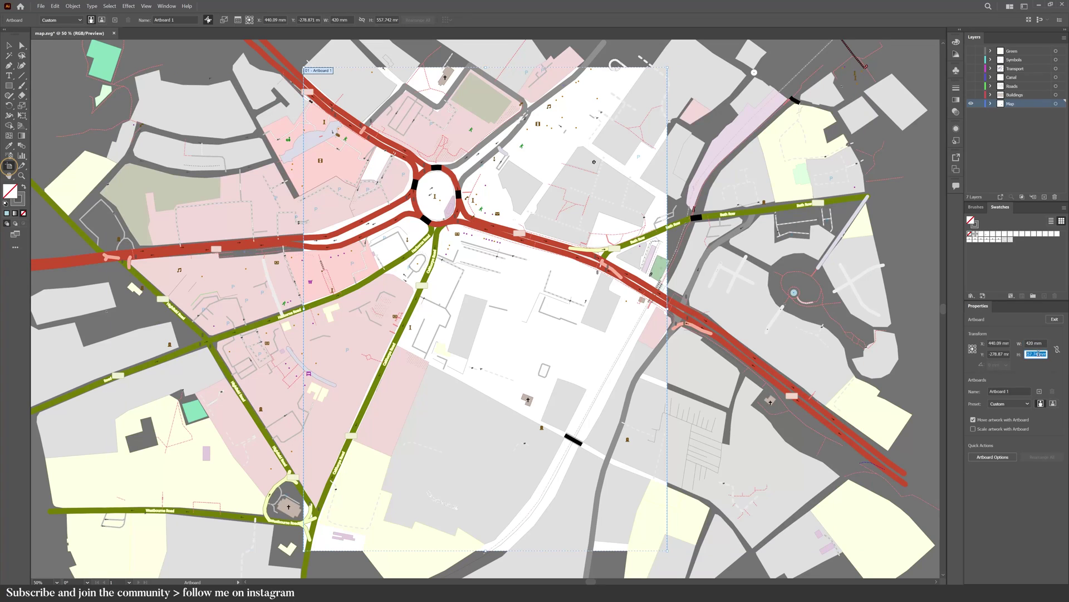
text(420)
key(Return)
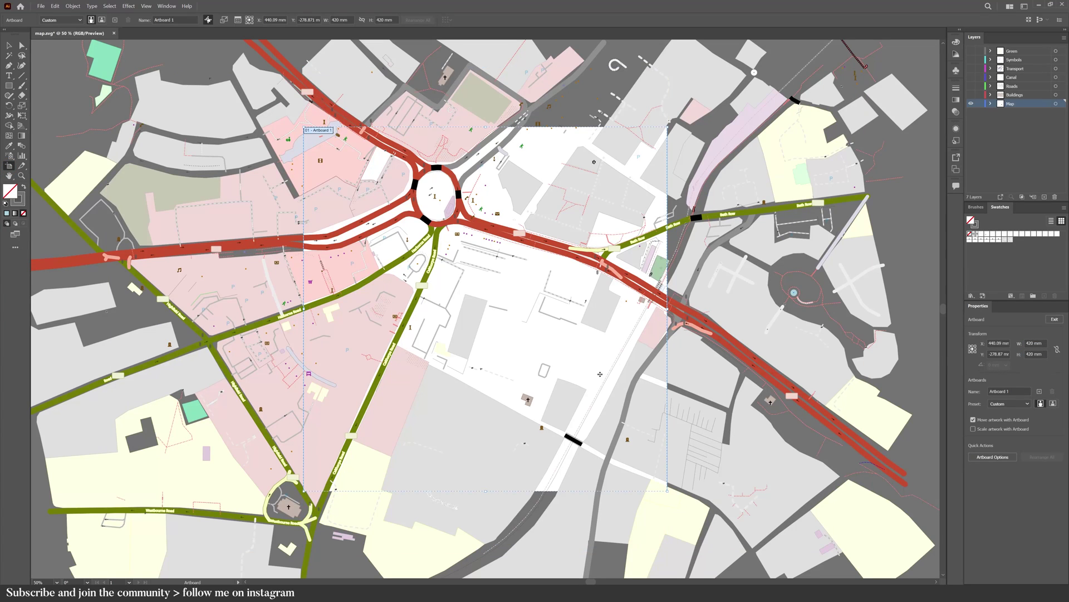
click(597, 363)
click(973, 420)
drag(638, 394, 643, 385)
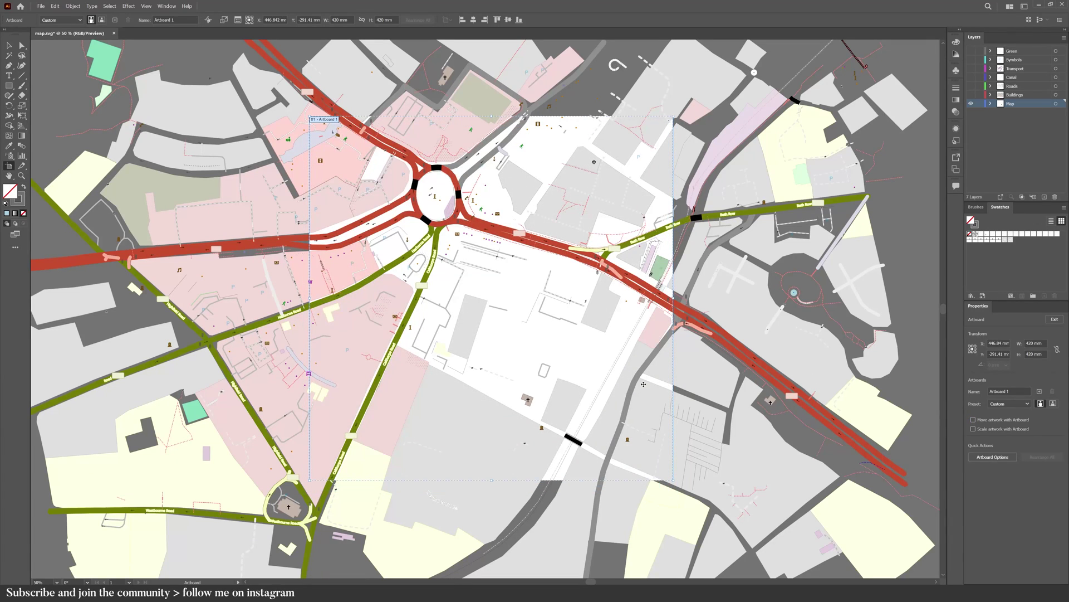
drag(563, 389, 564, 399)
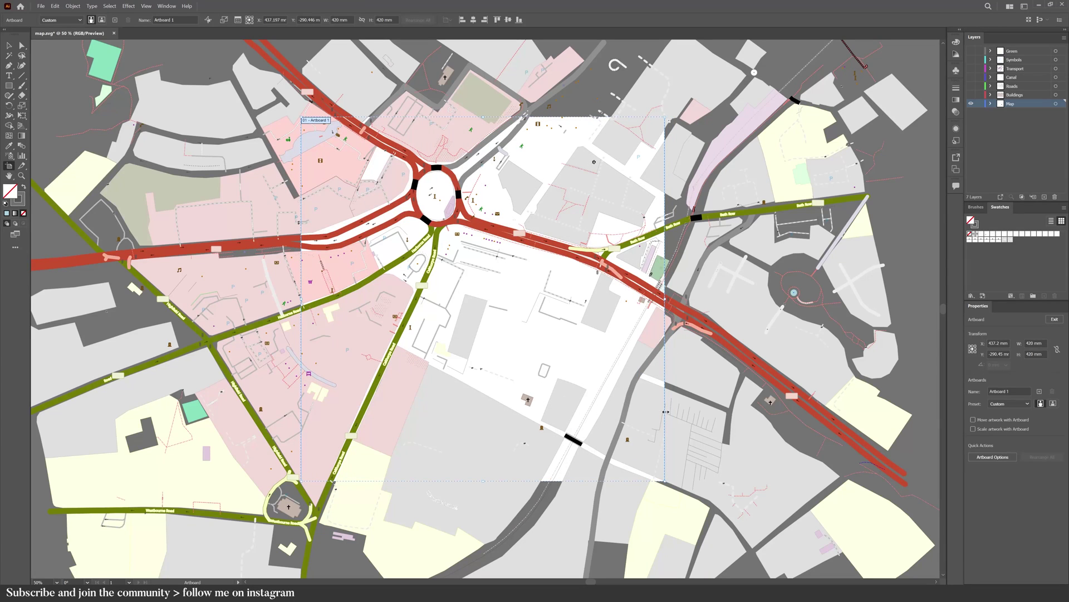
key(Escape)
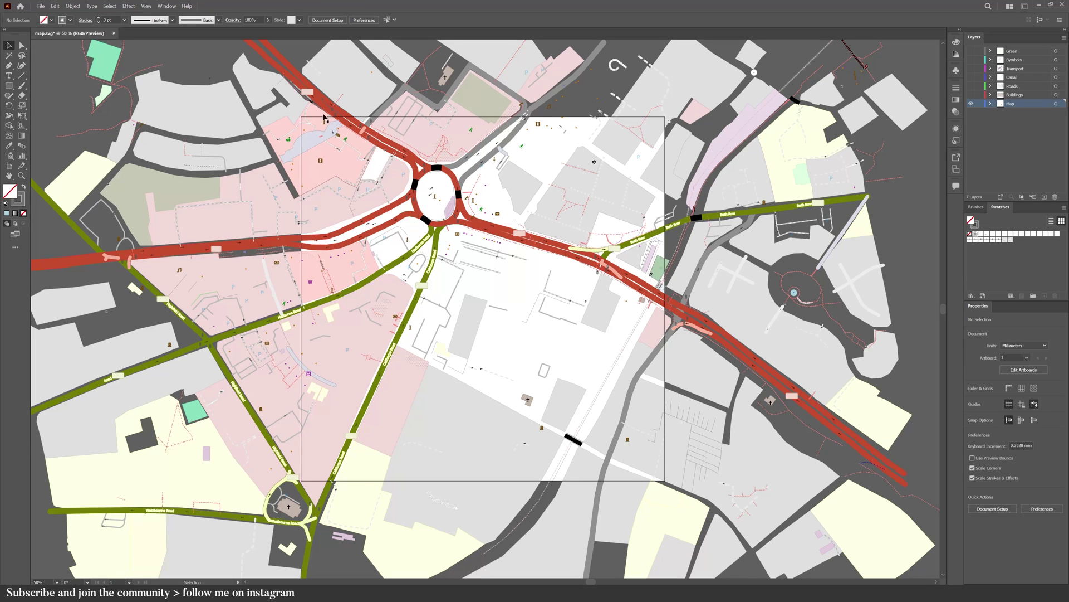
Step: Trim the view to the artboard and hide the Map layer
click(146, 6)
click(162, 52)
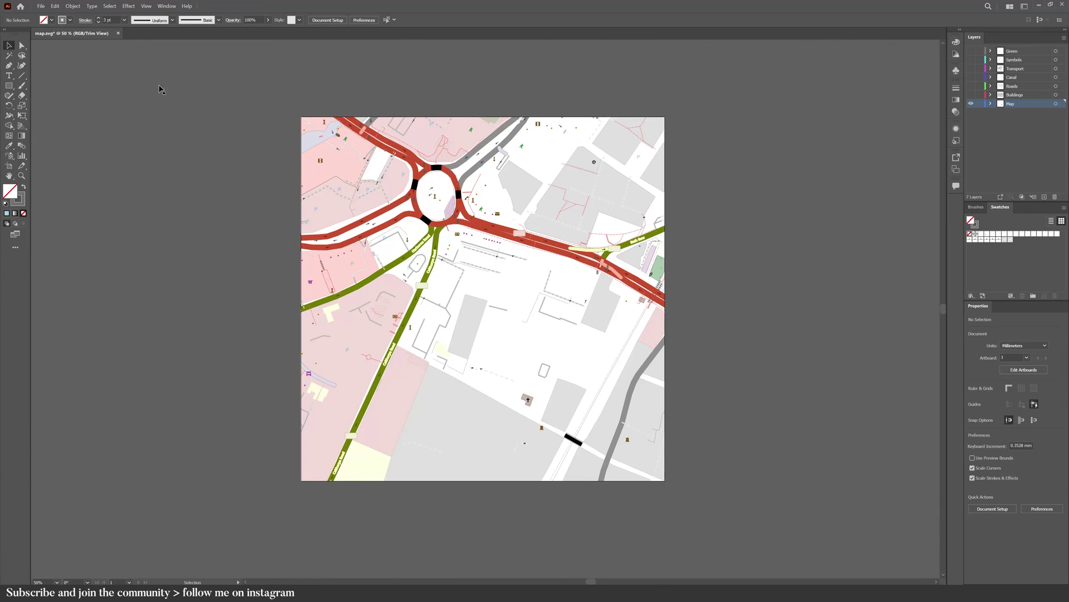
click(971, 104)
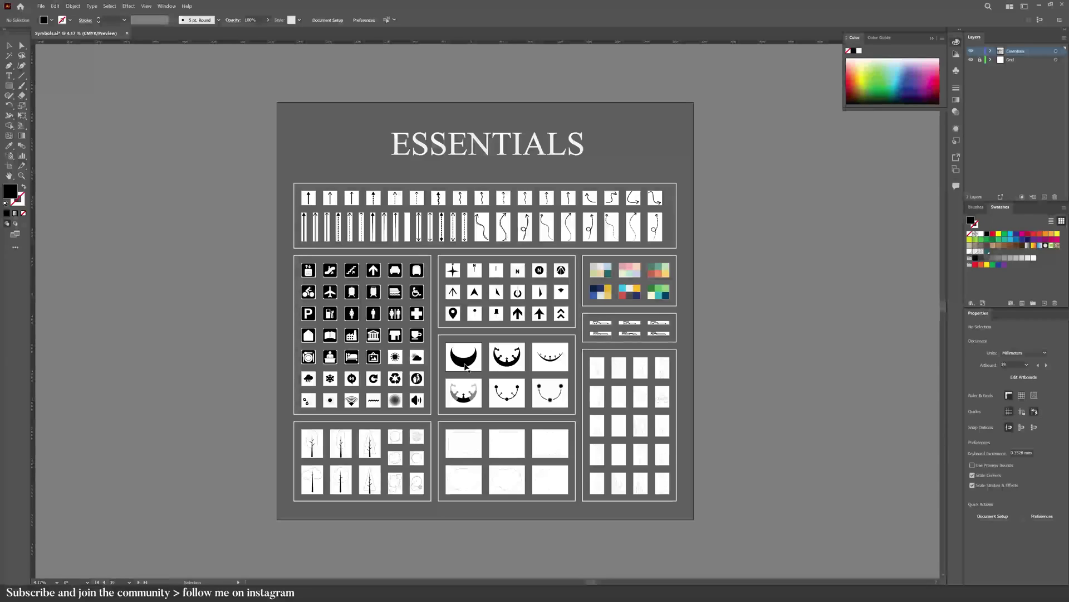
Step: Select every black-filled symbol via Select > Same > Fill Color and fill them dark blue
click(489, 225)
click(109, 6)
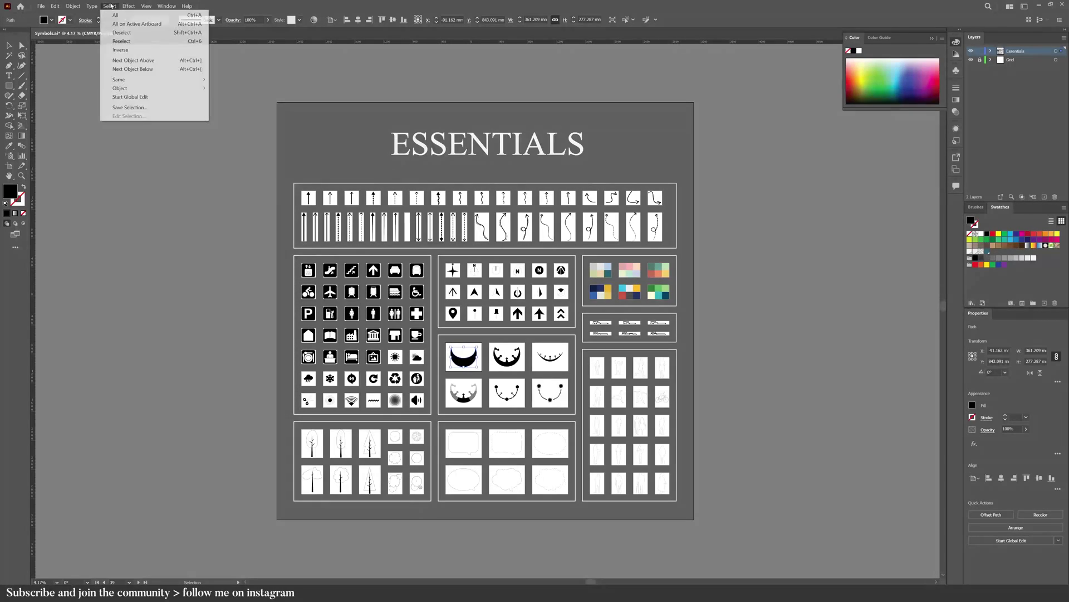
mouse_move(174, 82)
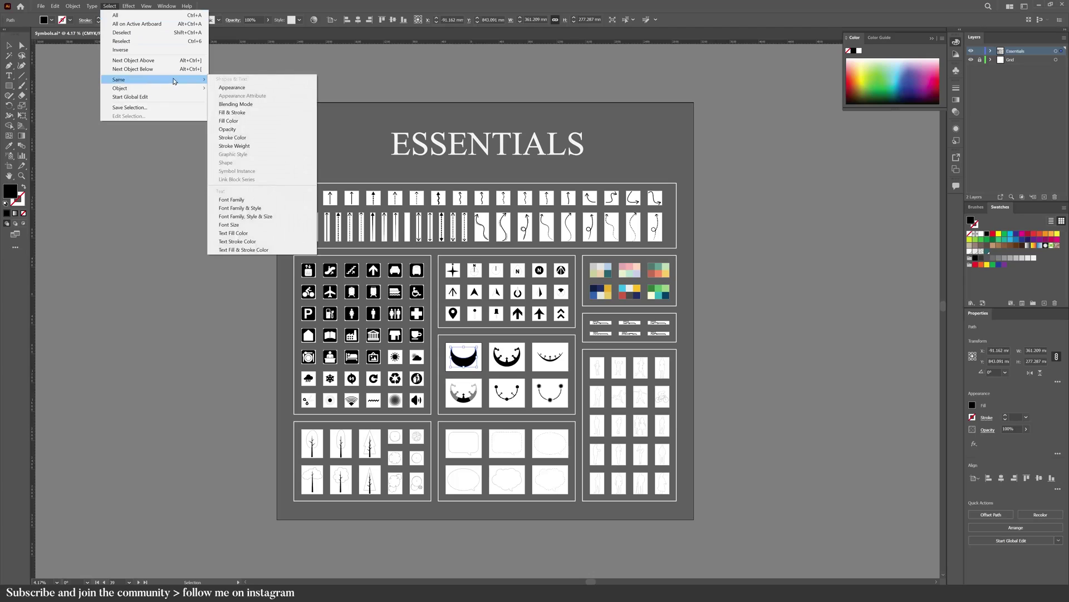
click(228, 121)
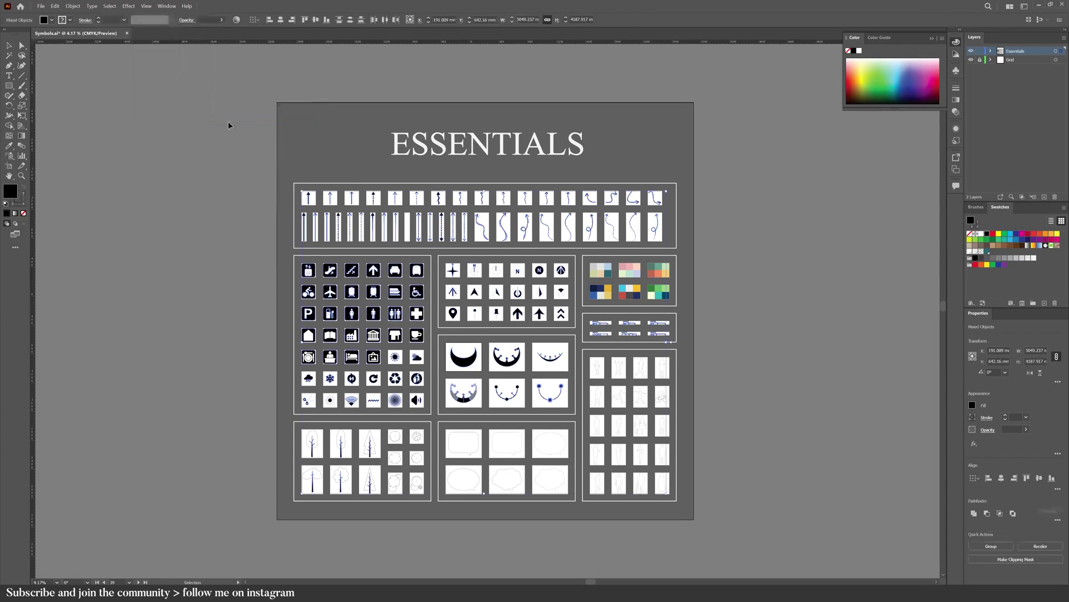
click(996, 234)
click(1034, 236)
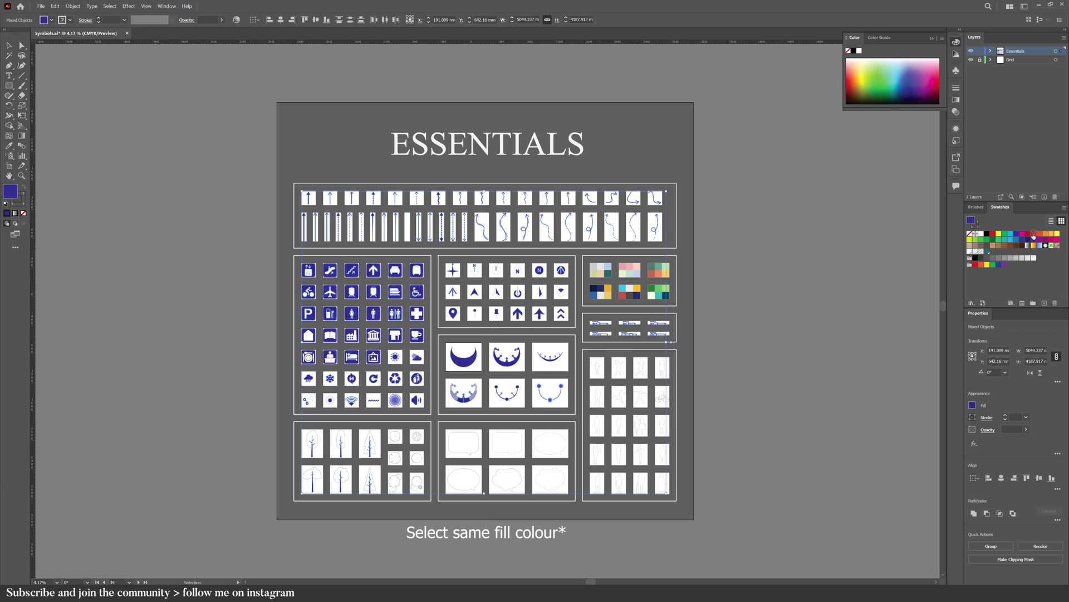
click(1038, 237)
click(1024, 240)
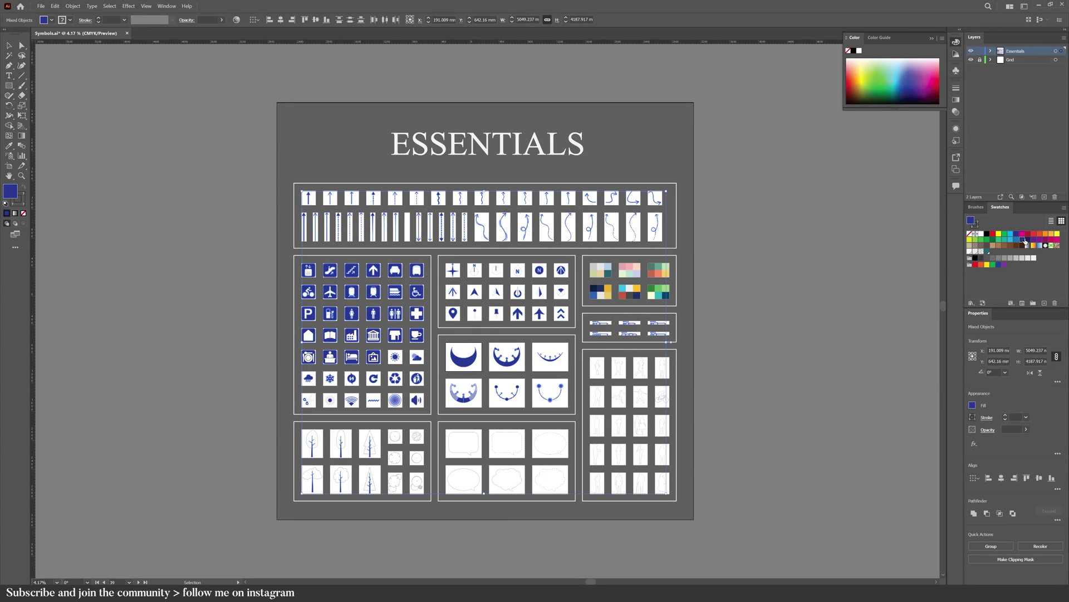
Step: Shrink the six-colour palette into the artboard's top-right corner
click(888, 275)
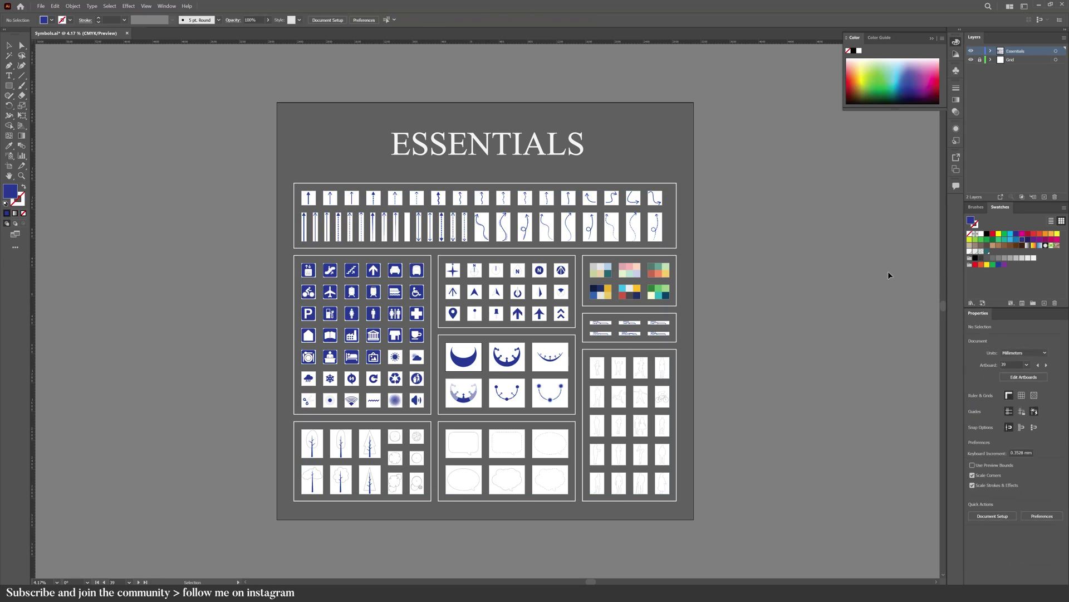
click(591, 267)
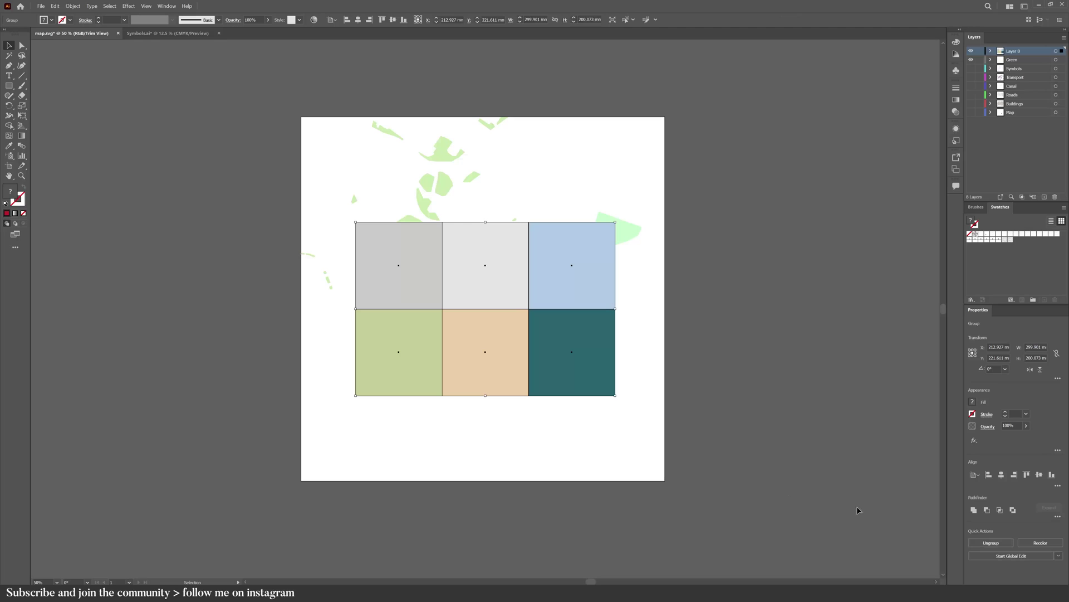
drag(616, 396, 630, 164)
Step: Colour all the green-space shapes with the palette's sage green
click(612, 224)
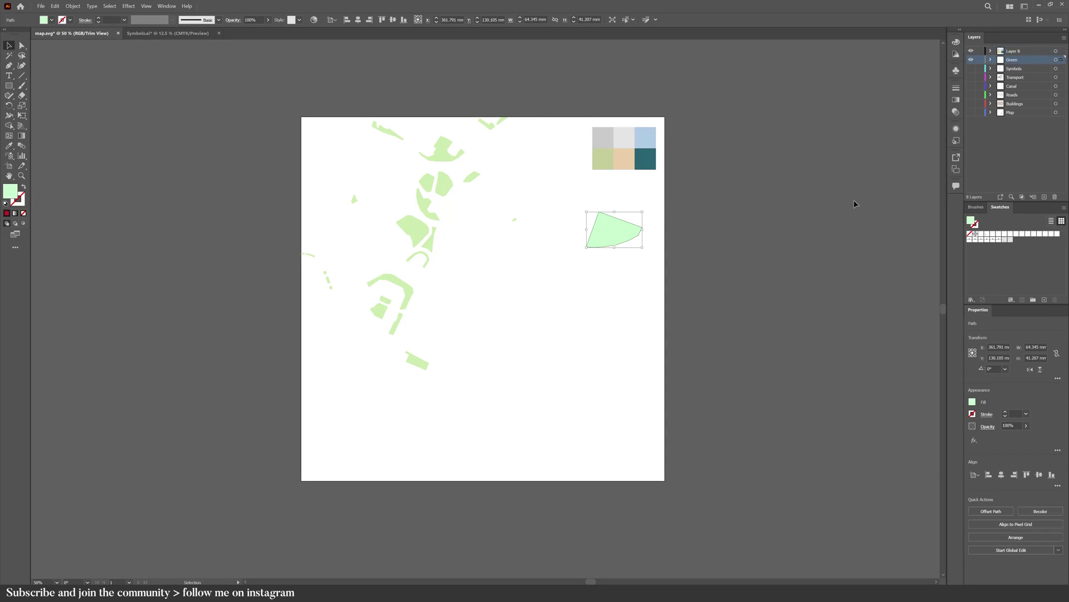
click(1057, 68)
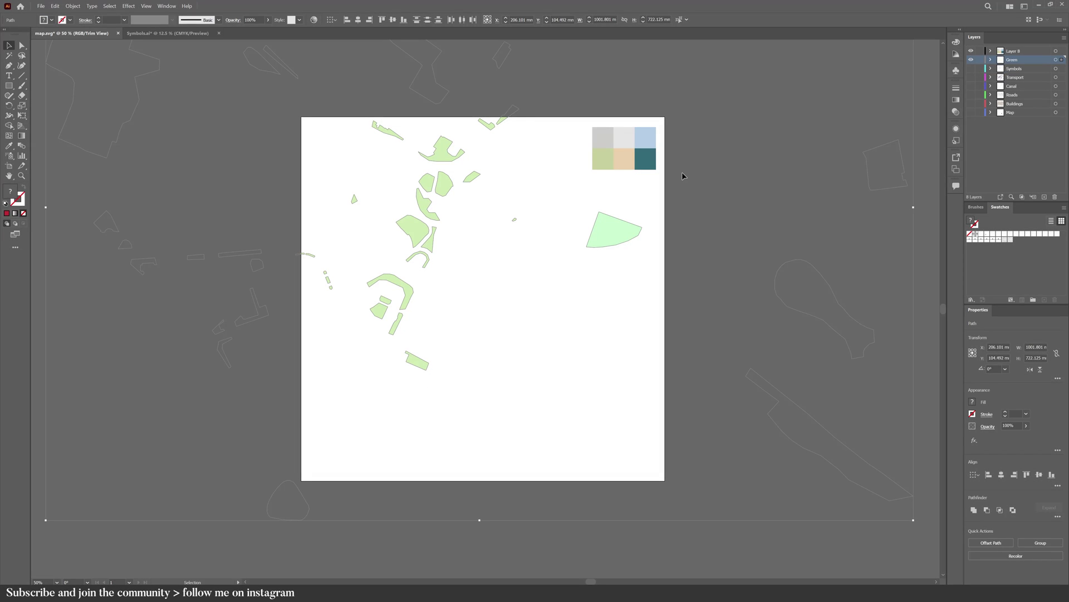
key(i)
click(604, 159)
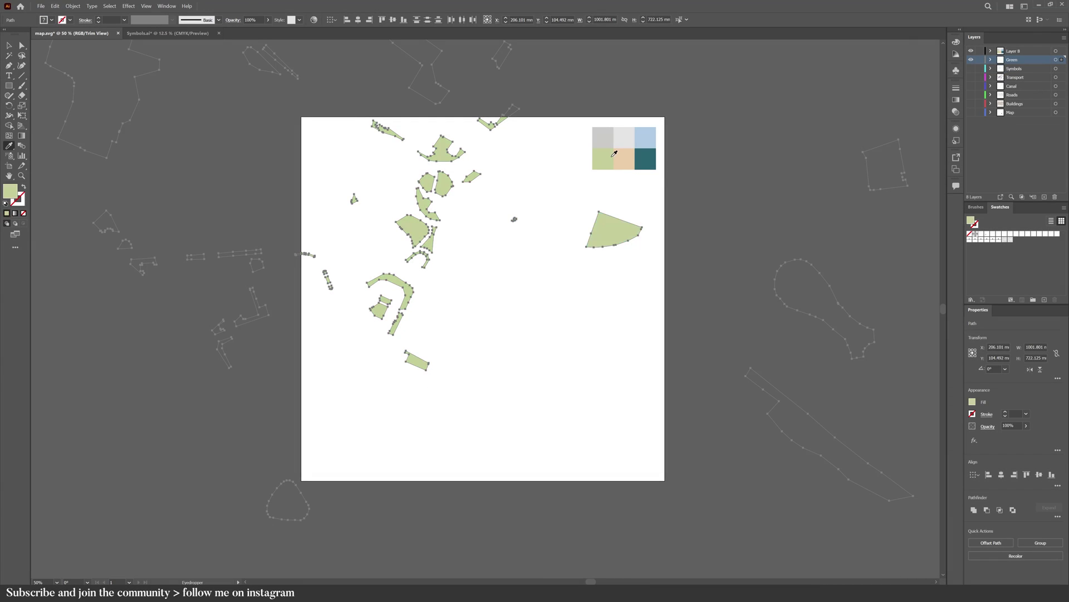
key(v)
click(627, 197)
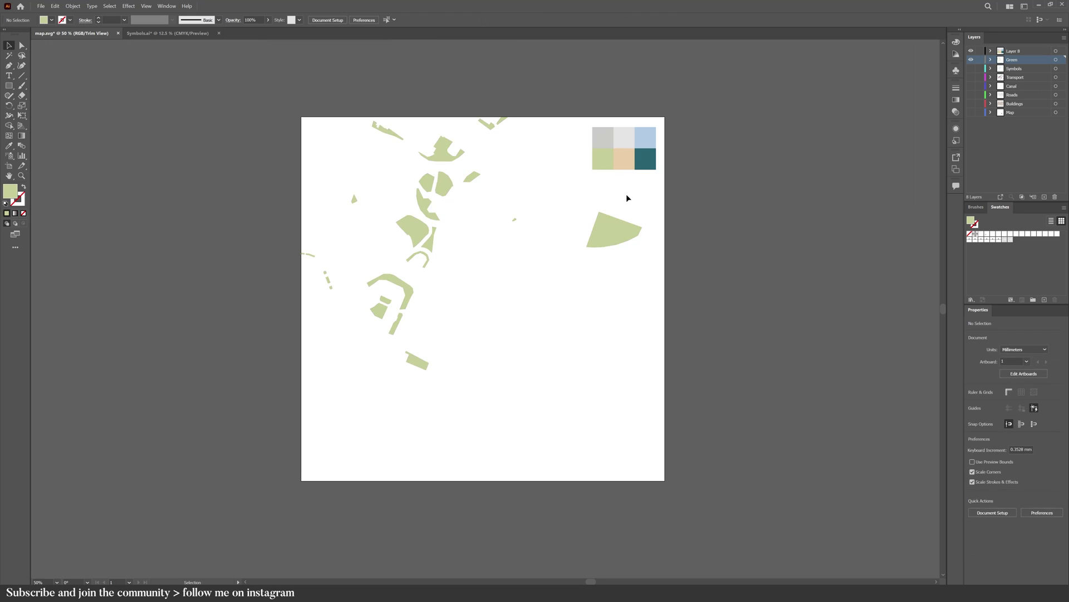
Step: Select everything on the Symbols layer and recolour it with the palette's teal
click(971, 59)
click(970, 68)
click(977, 53)
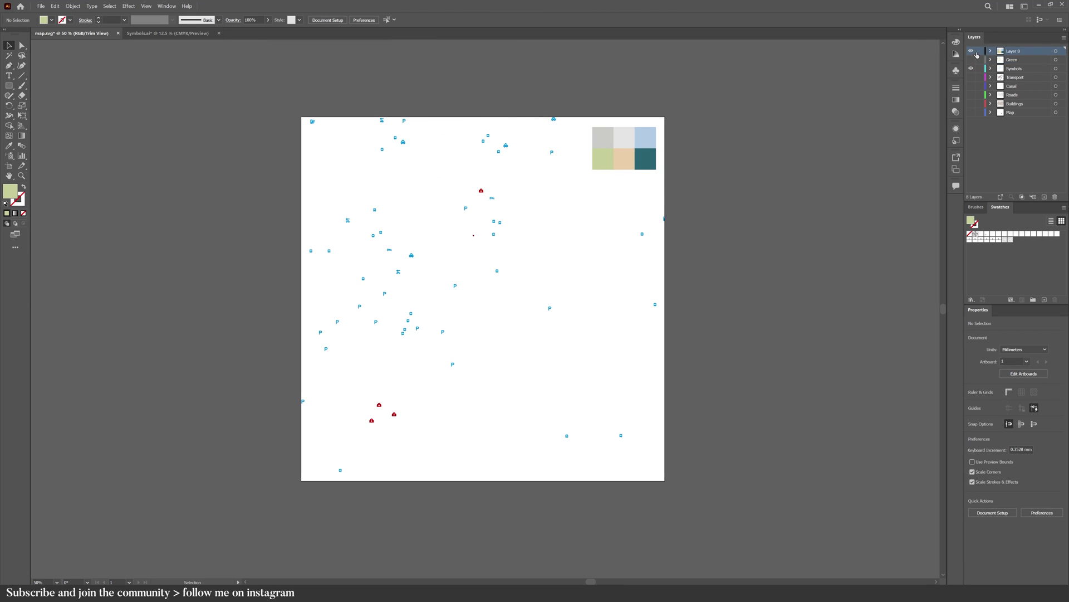
key(ctrl+a)
key(i)
click(643, 161)
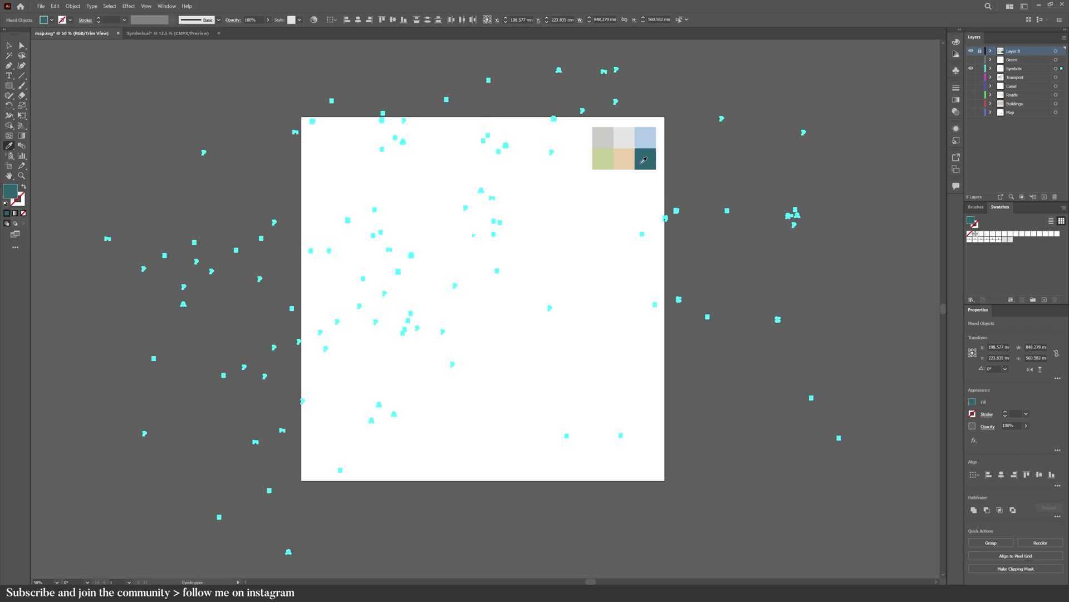
key(v)
key(ctrl+shift+a)
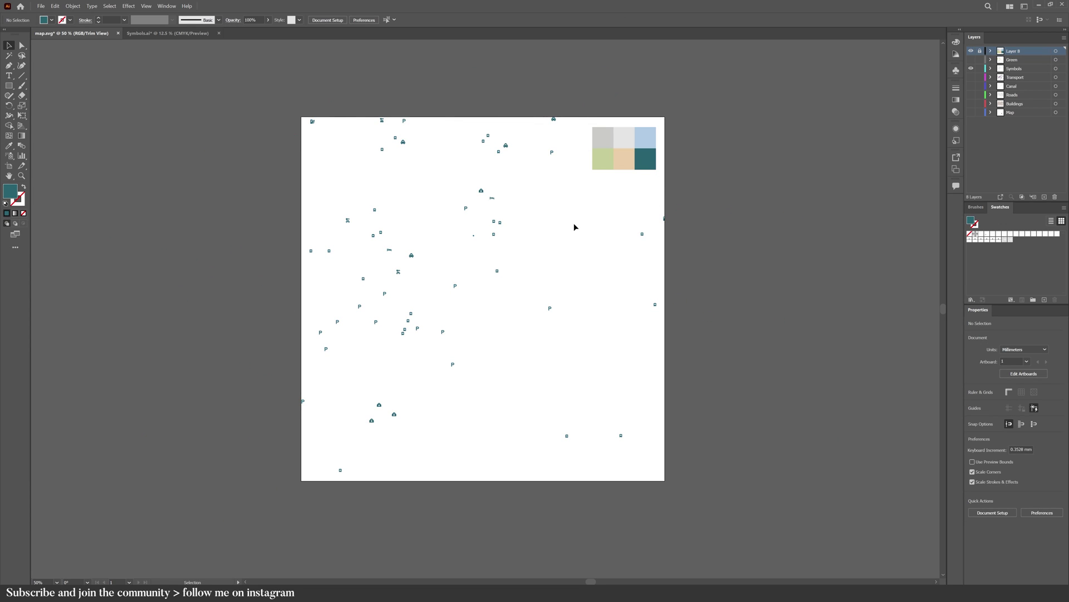
Step: Hide the Symbols layer, show Transport, and delete the pink site shape
click(972, 68)
click(972, 77)
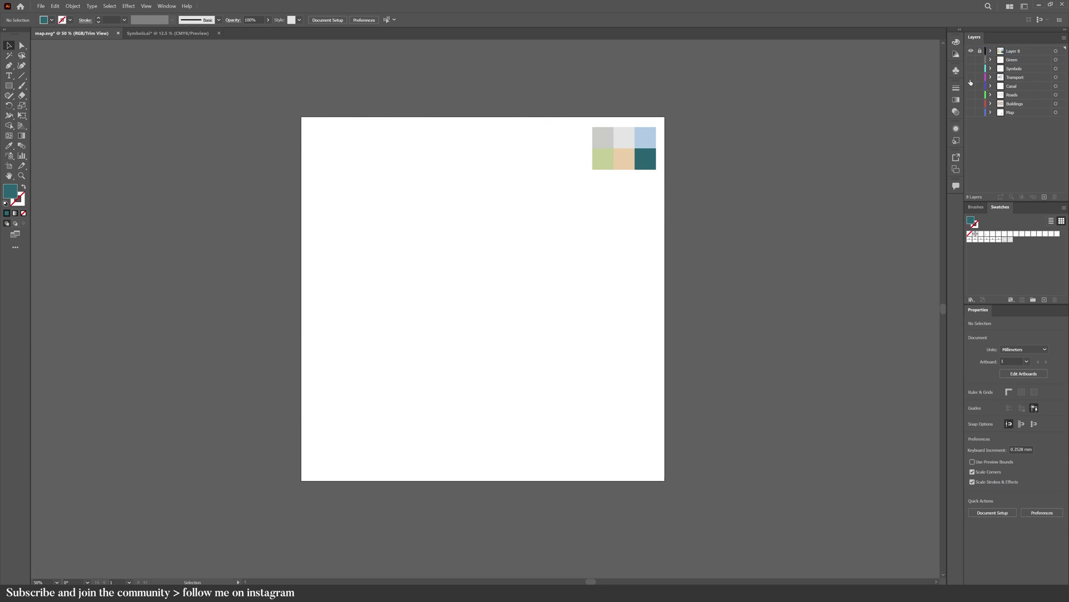
click(578, 338)
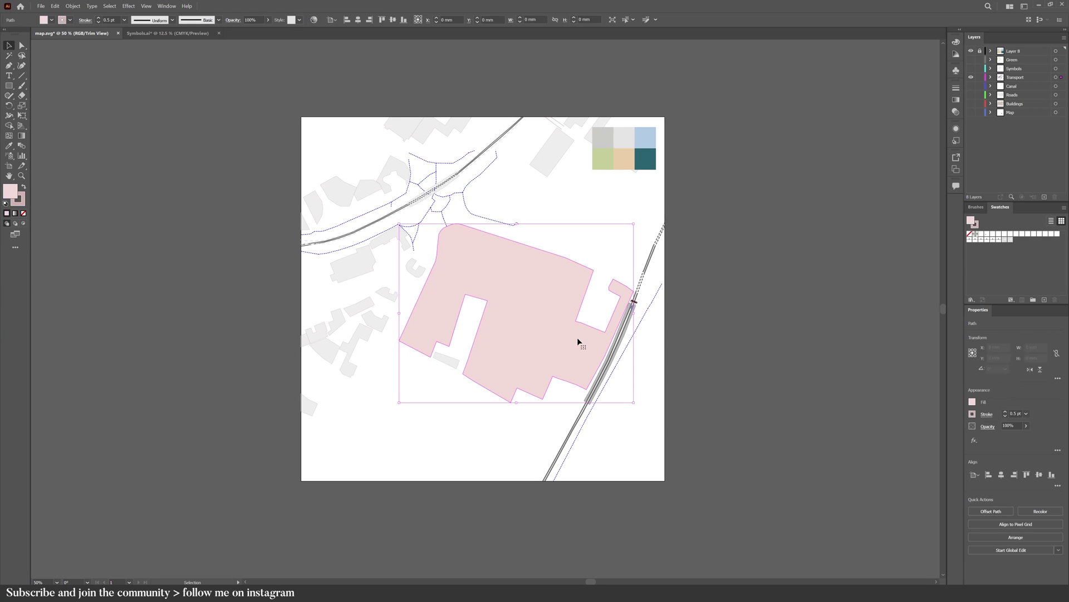
key(Delete)
key(ctrl+plus)
Step: Show only the Canal layer and expand the canal stroke into a filled outline
click(971, 77)
click(972, 86)
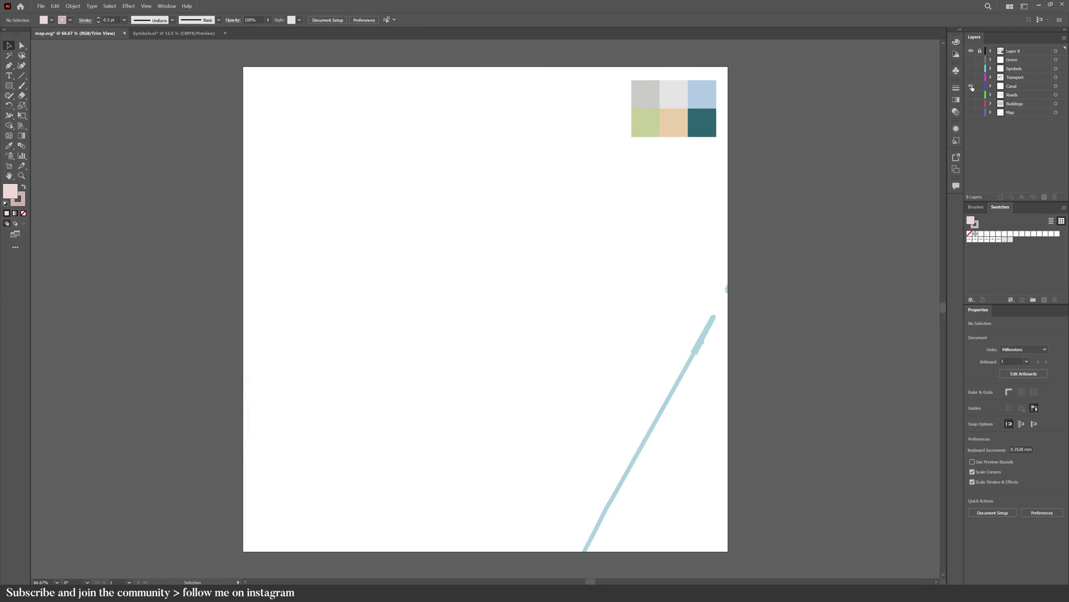
click(708, 335)
click(72, 6)
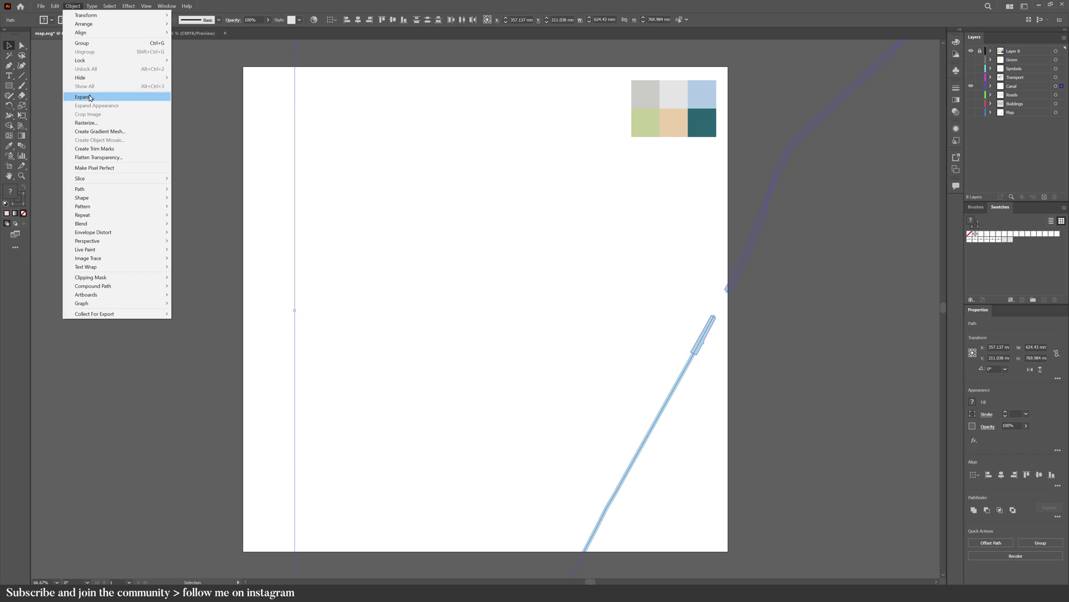
click(89, 98)
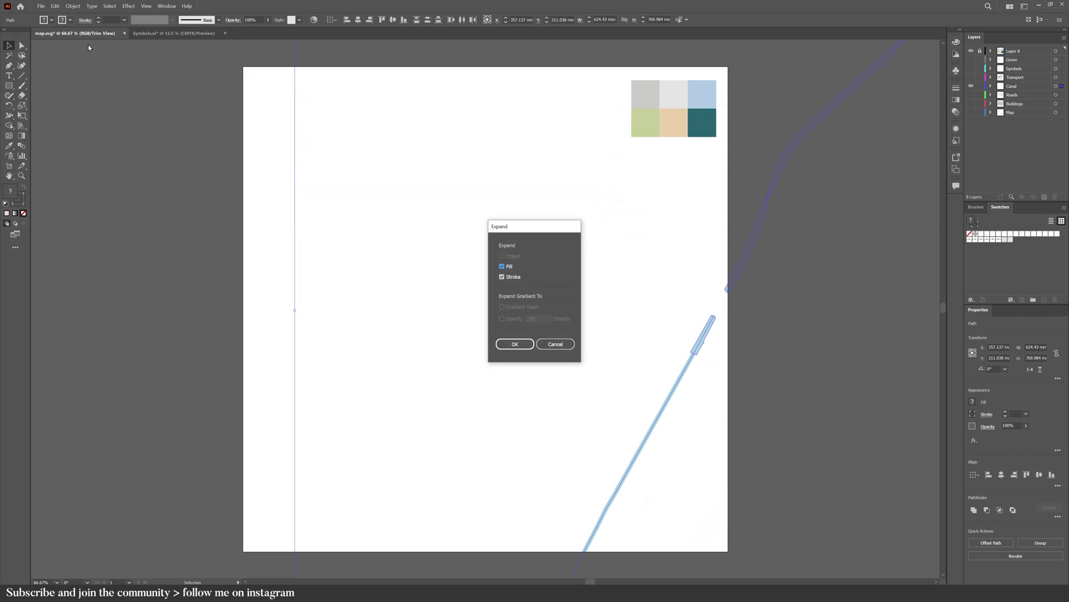
click(513, 344)
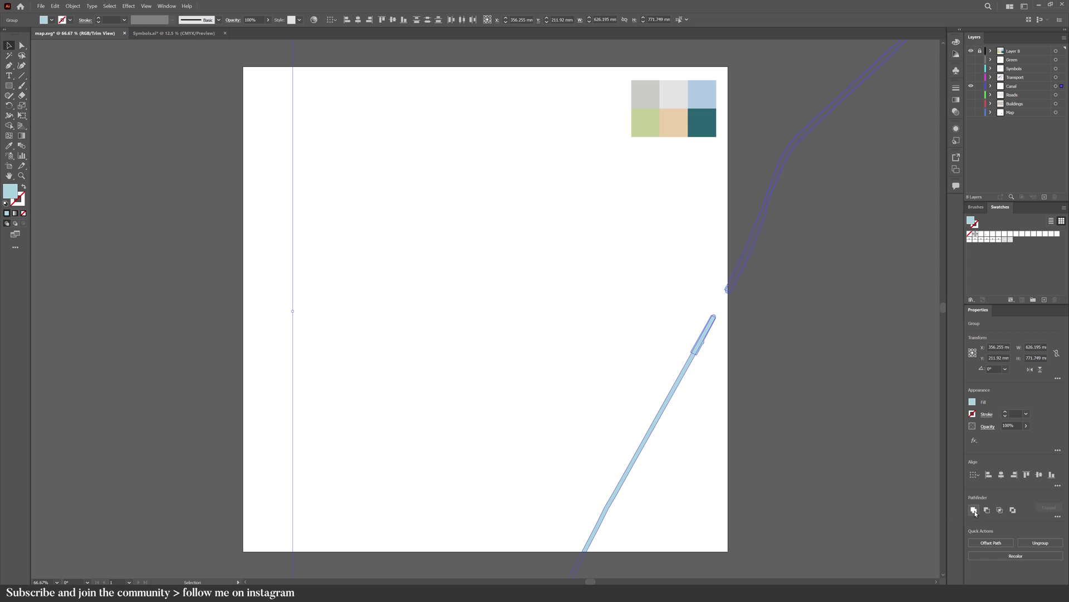
key(i)
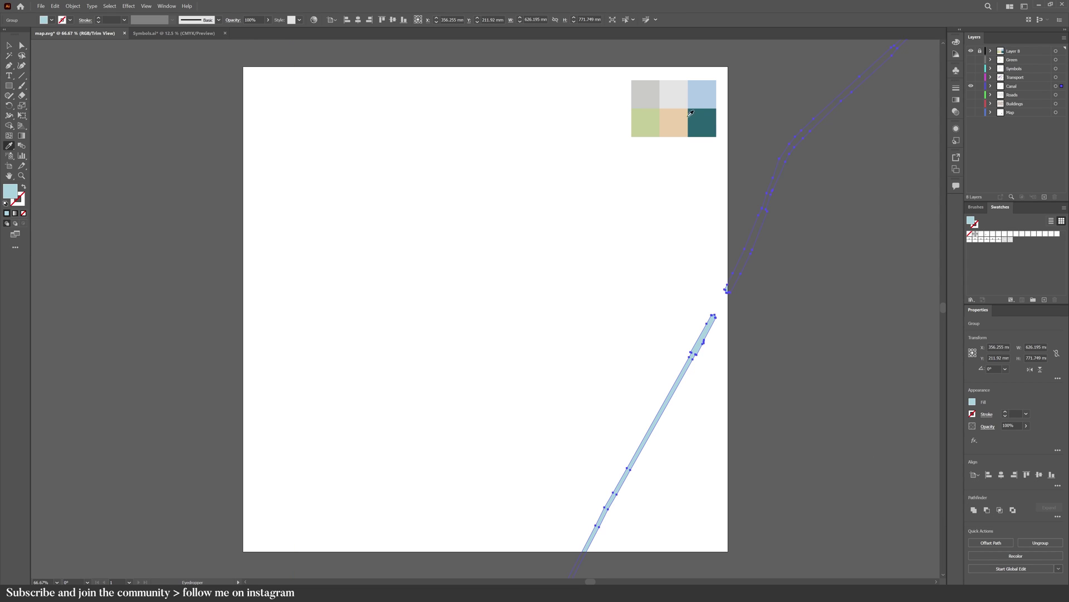
key(v)
click(683, 207)
Step: Show the Roads layer and give all same-style road paths a dark grey stroke
click(971, 86)
click(972, 95)
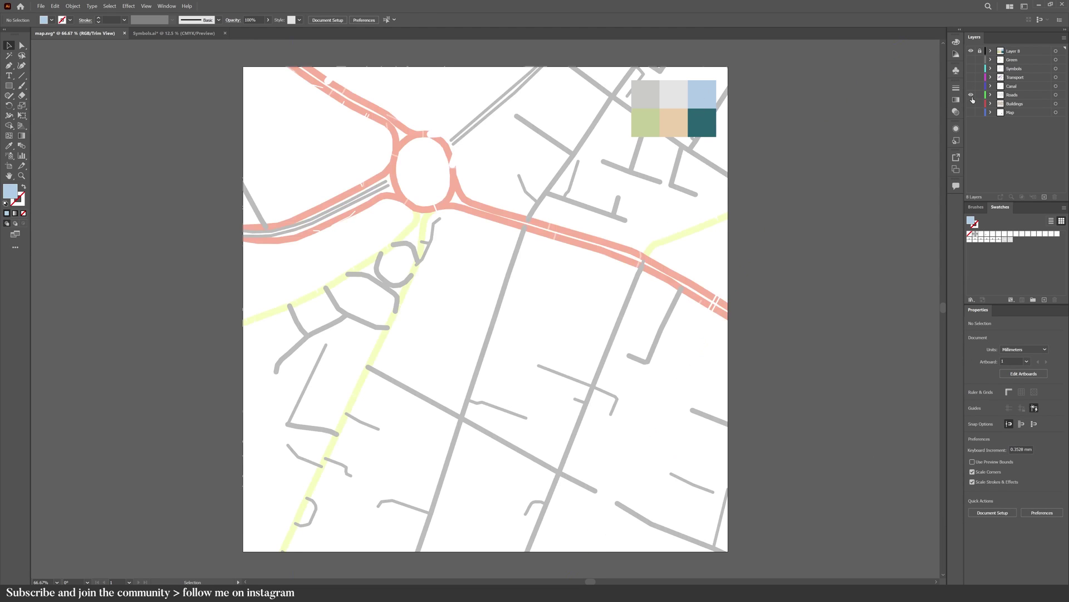
click(454, 162)
click(114, 6)
mouse_move(128, 84)
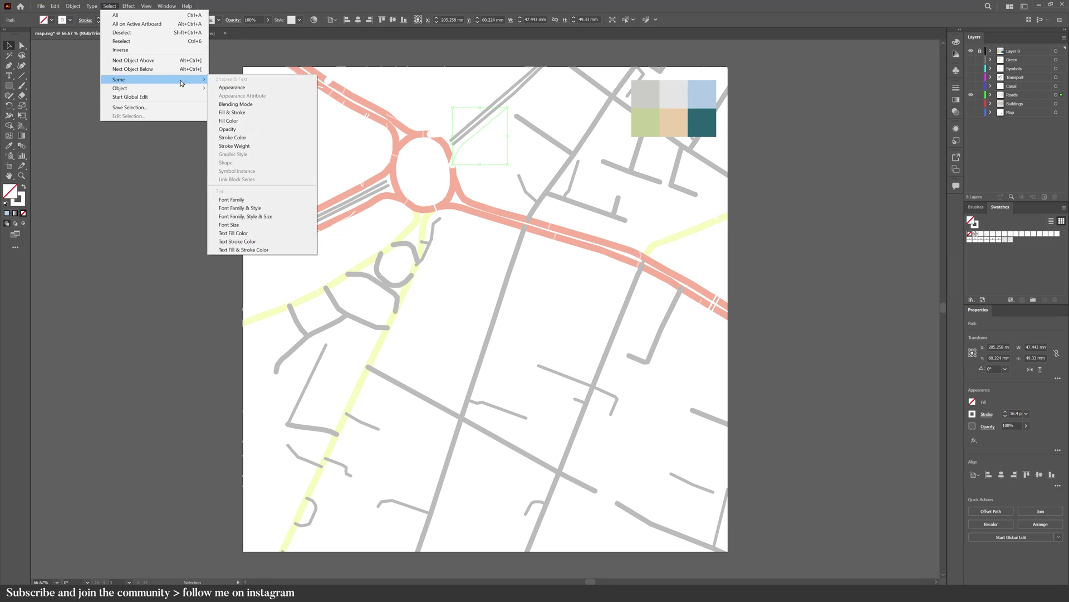
click(290, 120)
double_click(18, 198)
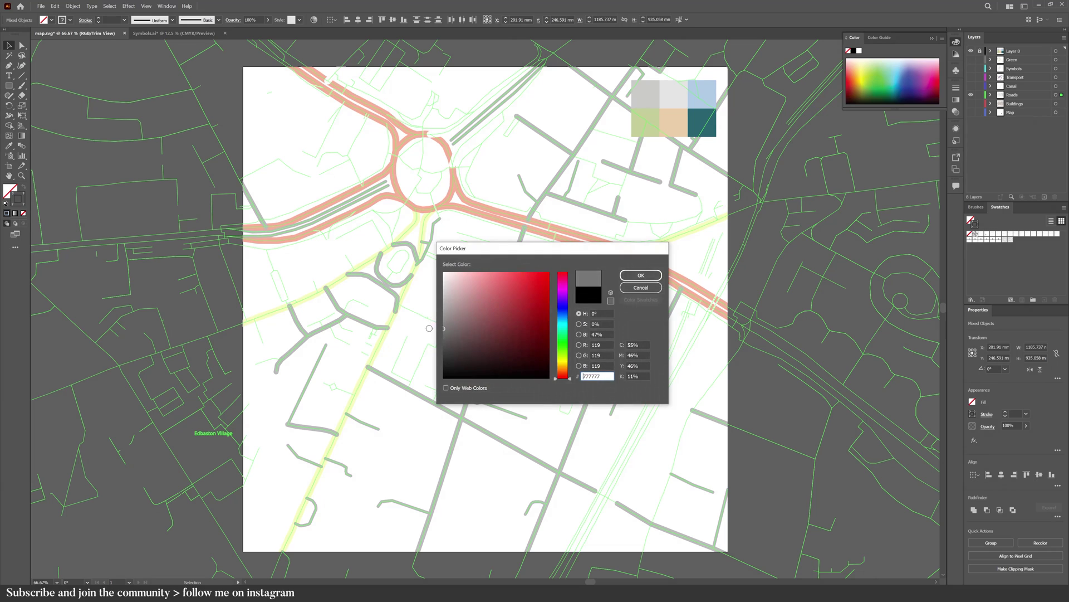
click(640, 277)
click(602, 305)
Step: Select the railway line and briefly check it against the coloured base map layer
click(681, 363)
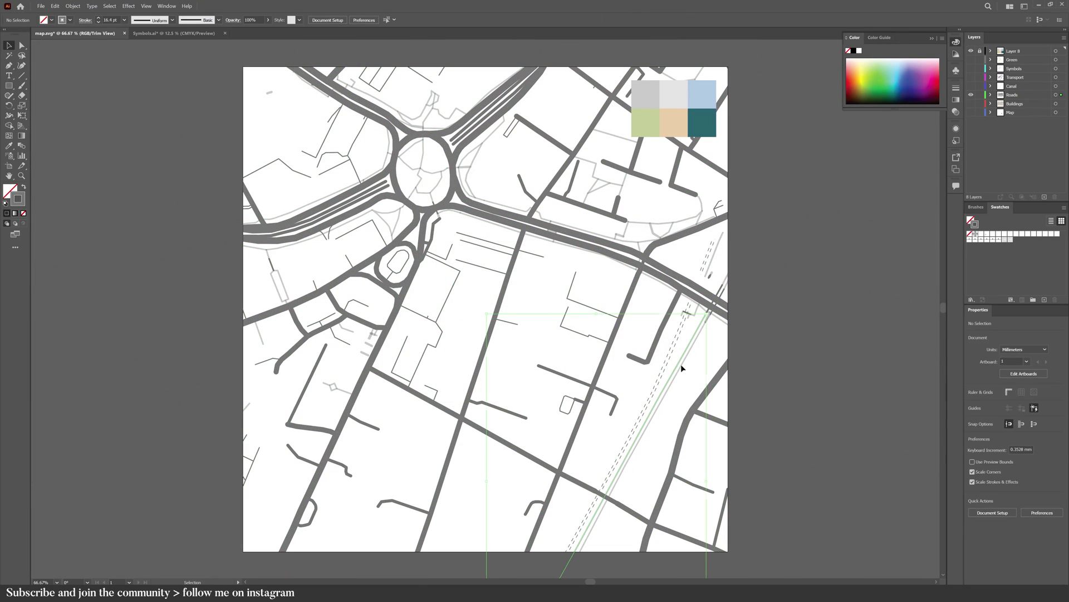
click(972, 113)
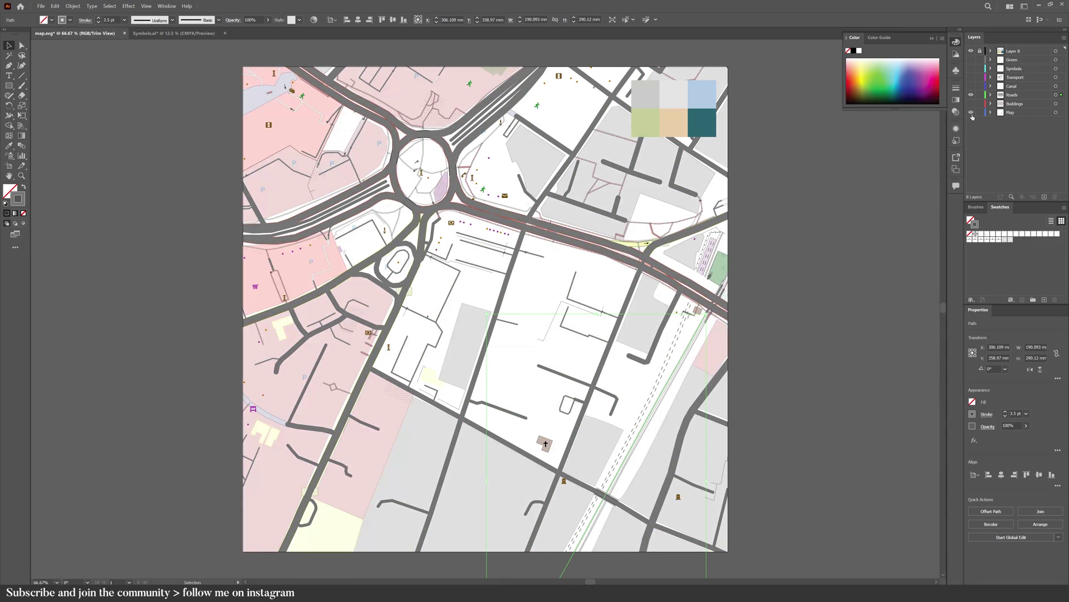
click(972, 114)
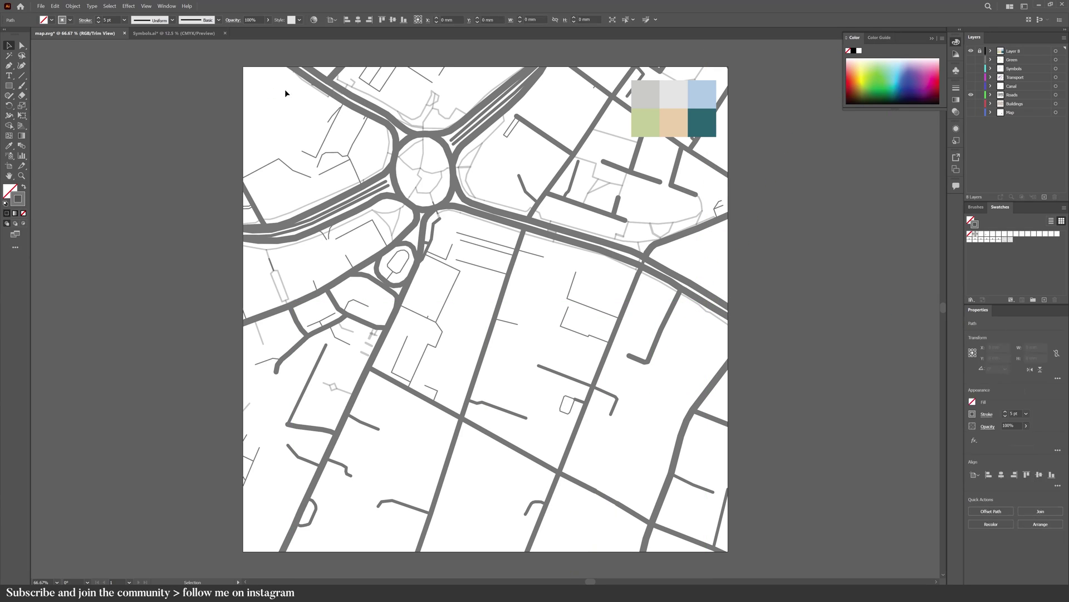
key(a)
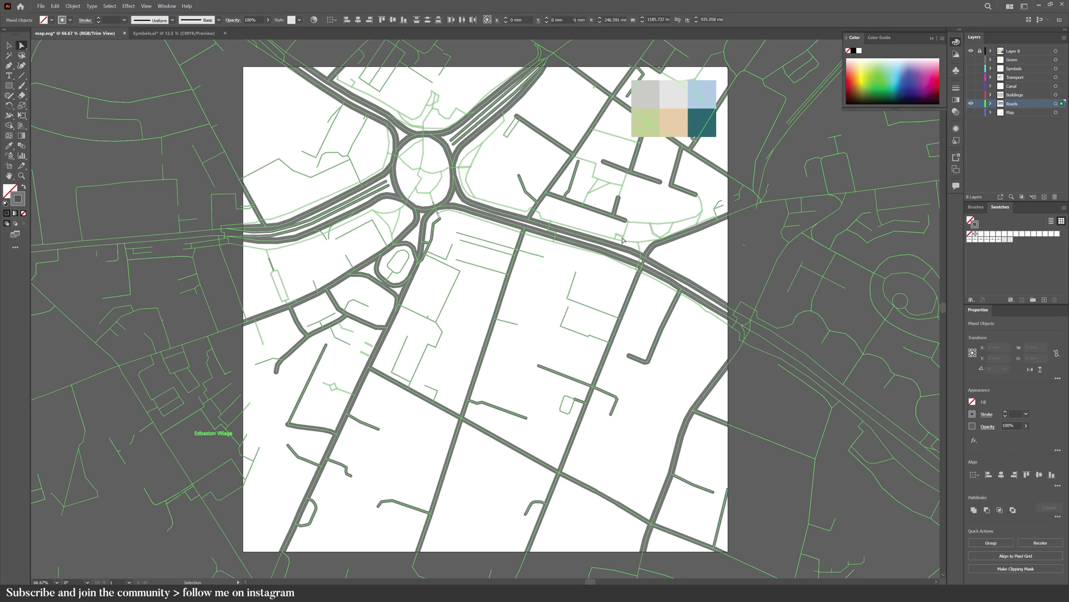
Step: Expand all road paths and unite them into one shape with Pathfinder
key(ctrl+a)
click(73, 6)
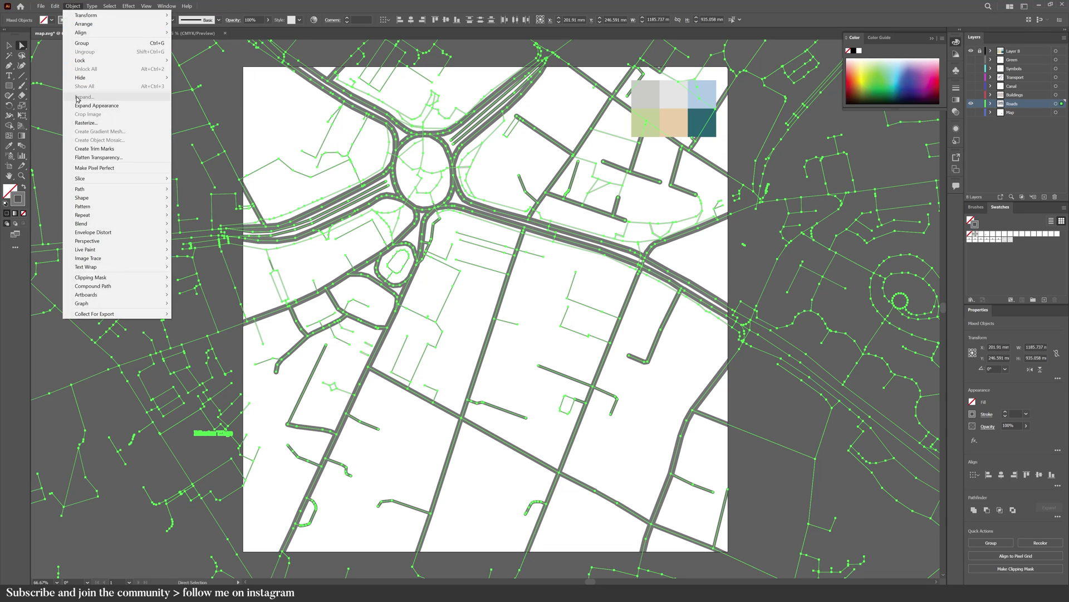
click(77, 104)
click(73, 6)
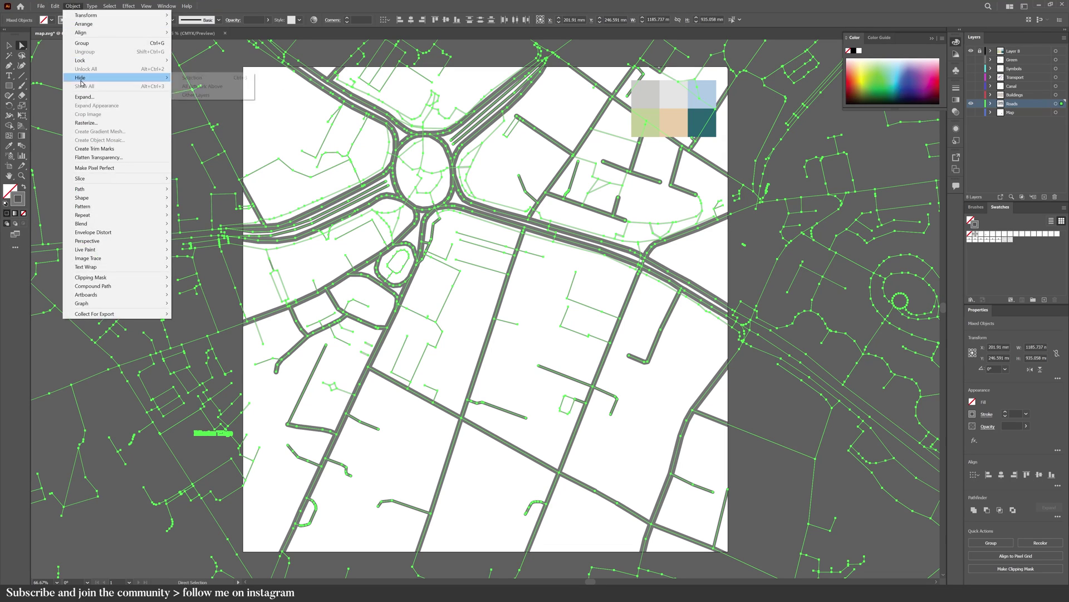
click(83, 99)
click(502, 345)
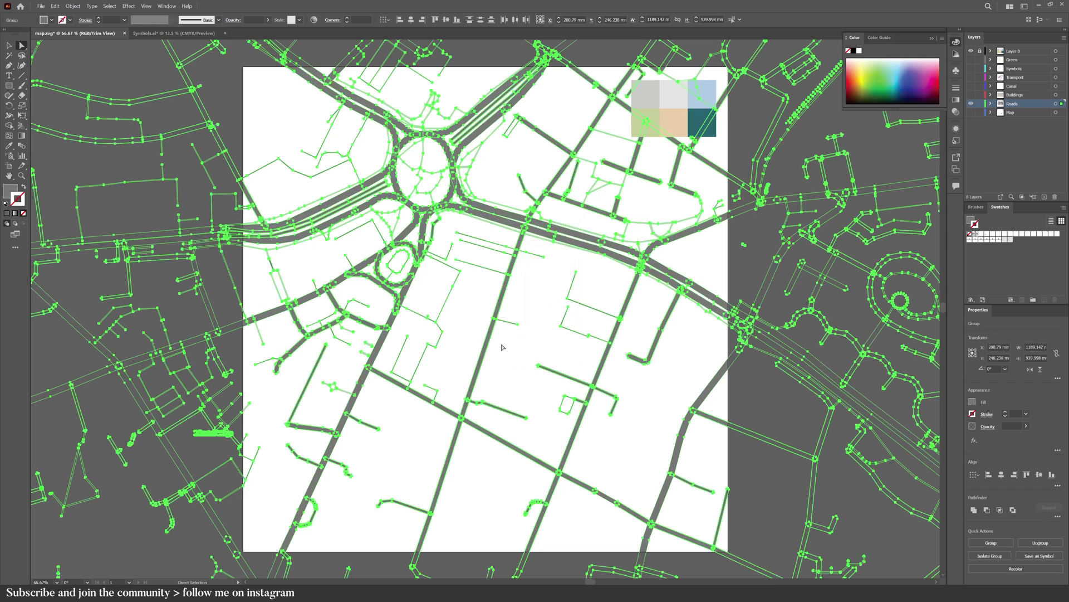
click(974, 511)
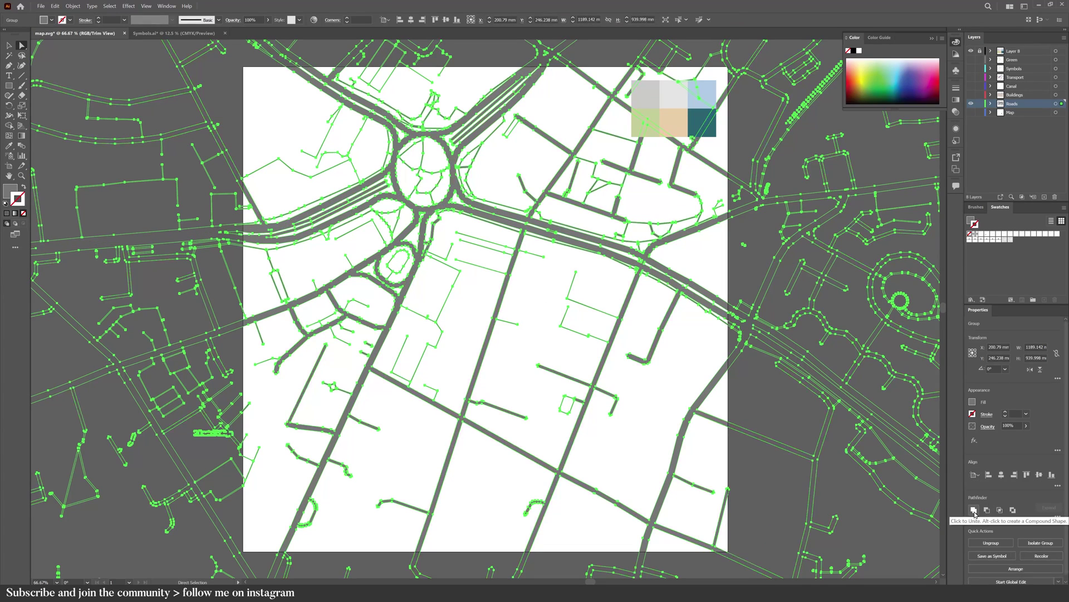
Step: Colour the merged roads with the light grey swatch using the Eyedropper
key(i)
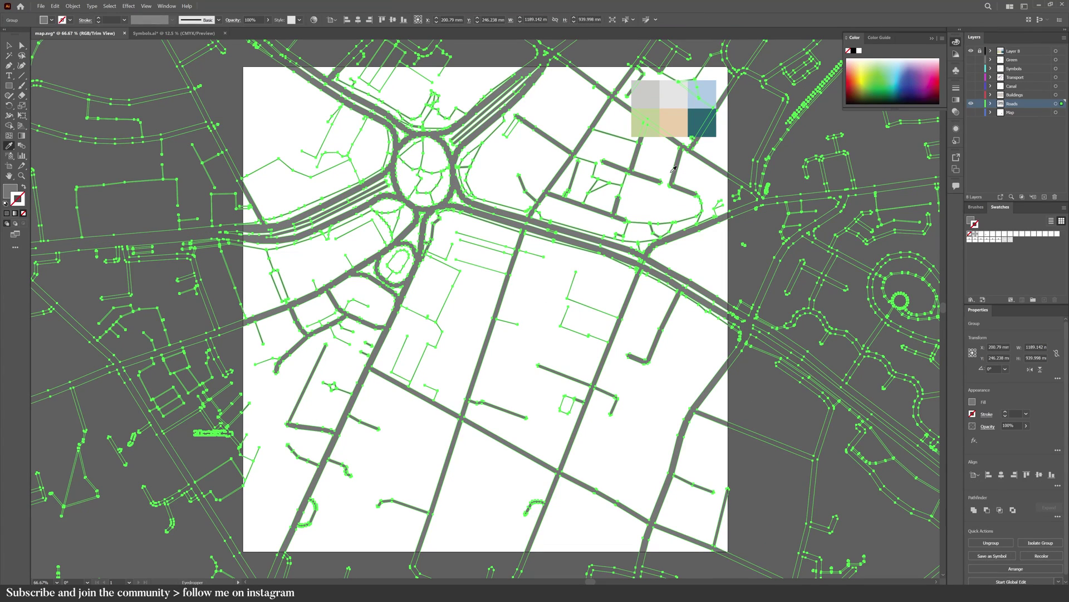
click(647, 99)
click(673, 94)
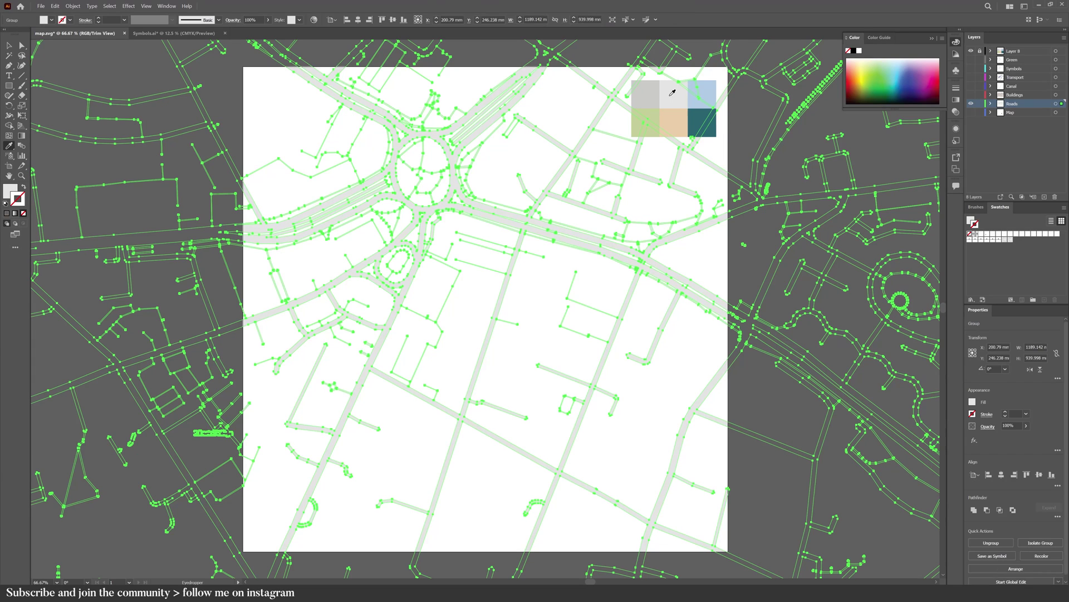
key(v)
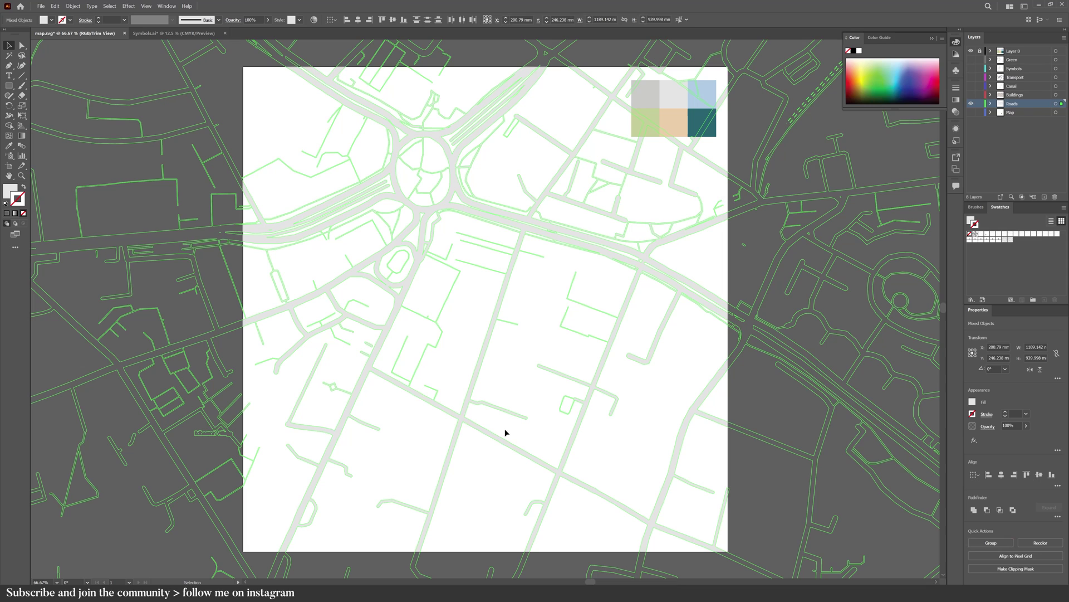
click(365, 369)
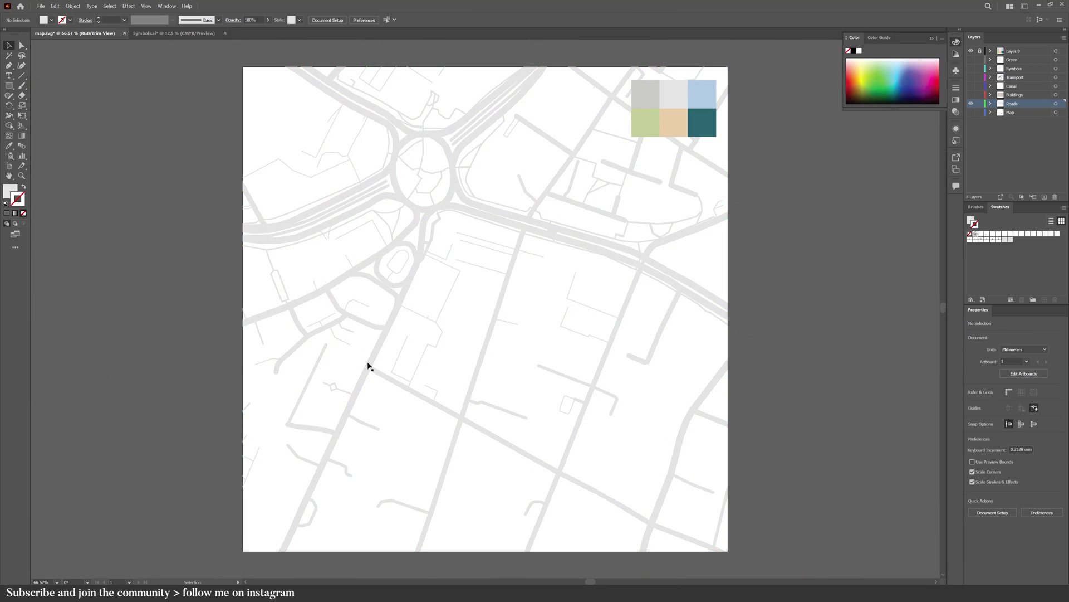
scroll(427, 318, up, 8)
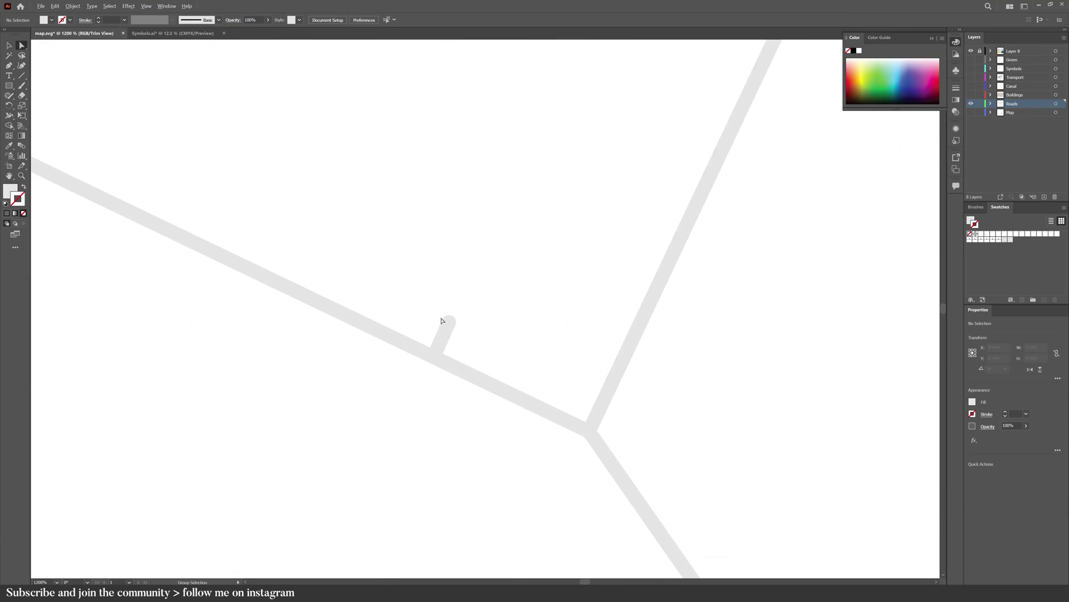
Step: Delete the short stray road stub with the Direct Selection tool
key(a)
click(448, 327)
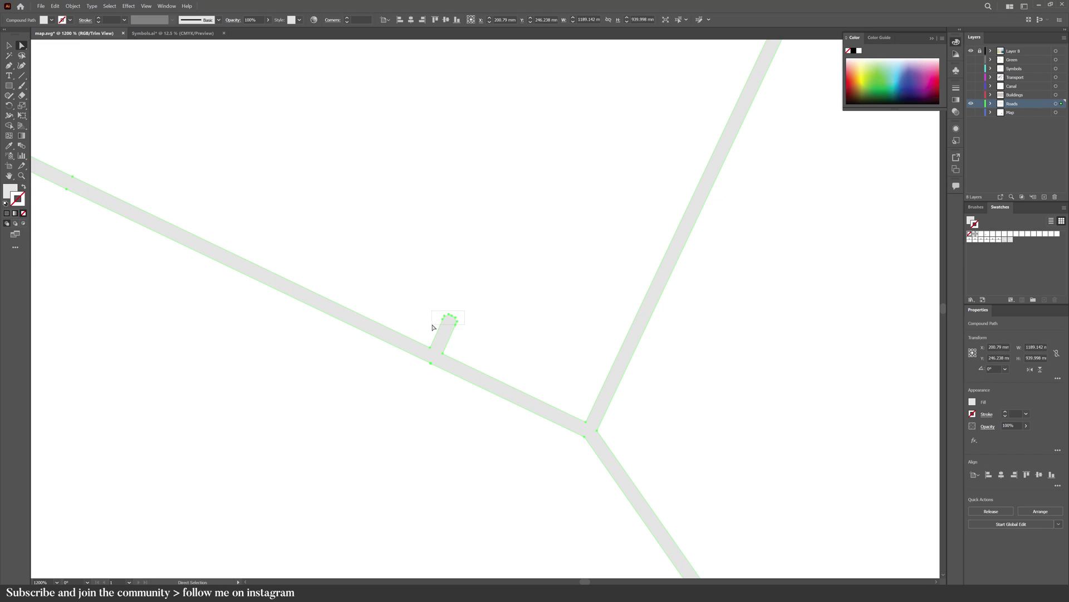
drag(433, 328, 434, 329)
key(Delete)
click(430, 349)
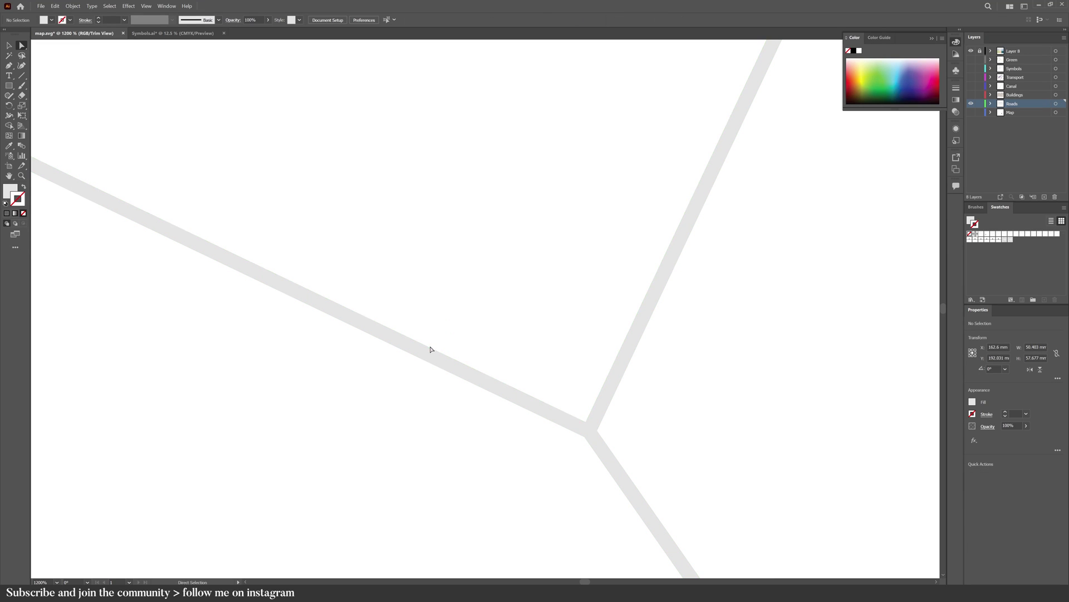
click(425, 391)
scroll(425, 391, down, 7)
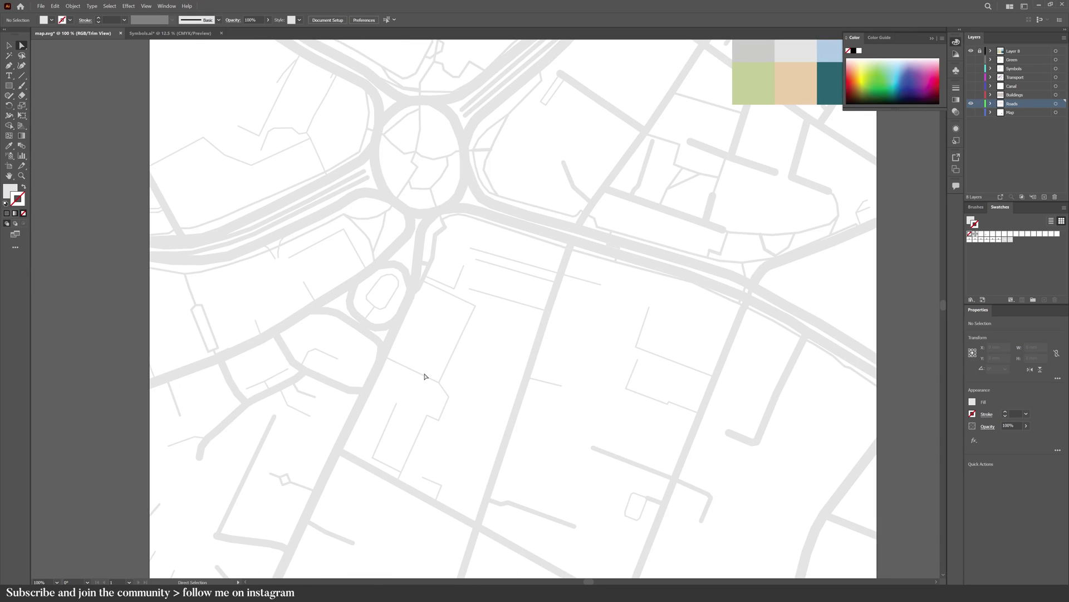
scroll(425, 376, down, 1)
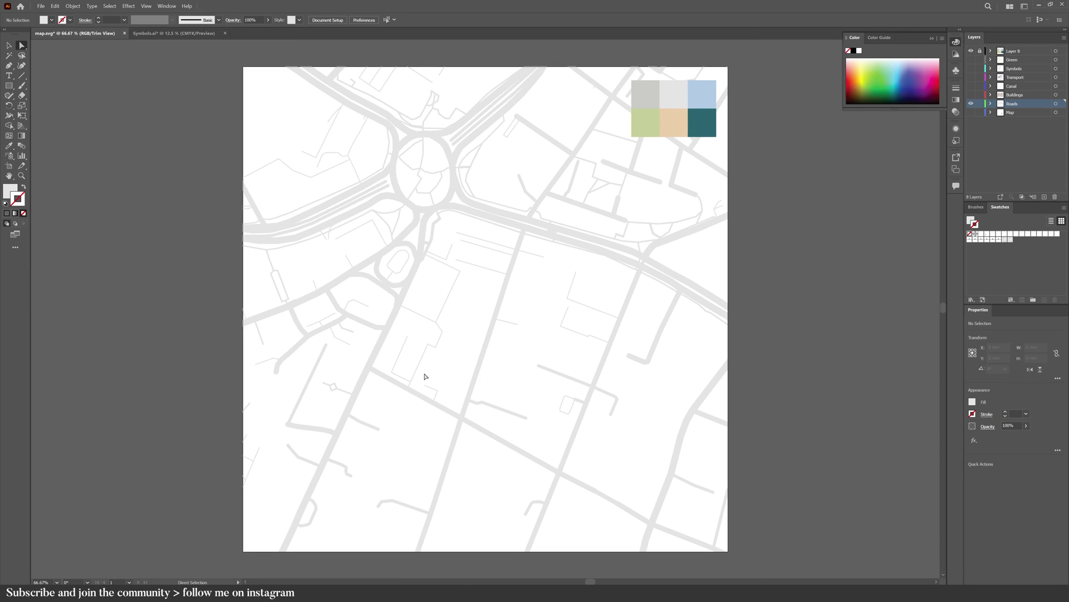
Step: Fill all buildings with the grey swatch and show the canal, transport, symbols and green layers
click(971, 95)
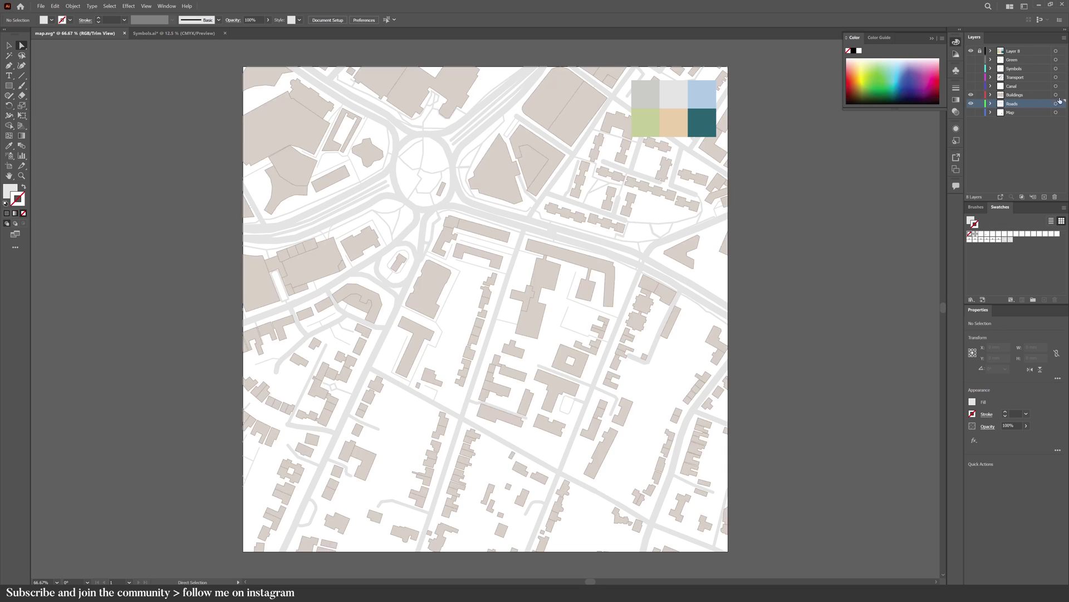
click(1056, 95)
key(i)
click(640, 90)
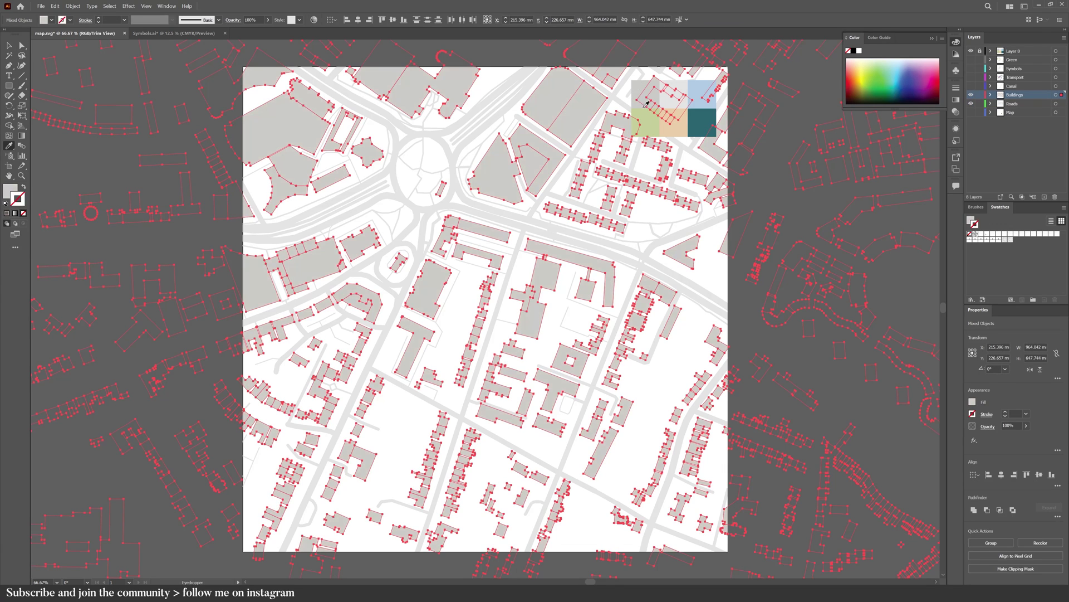
key(v)
click(656, 212)
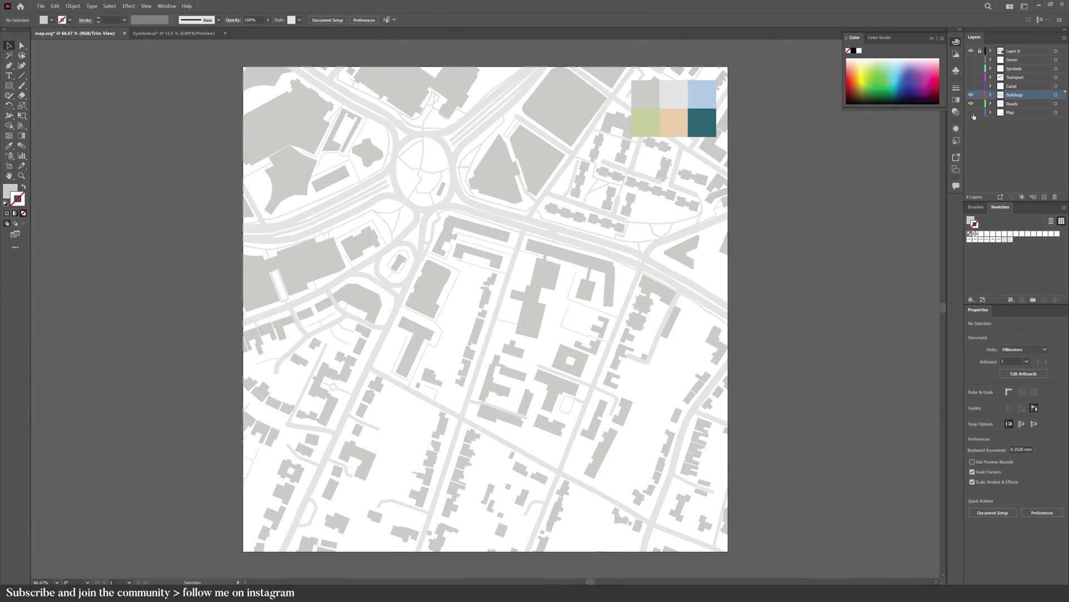
drag(972, 88, 970, 60)
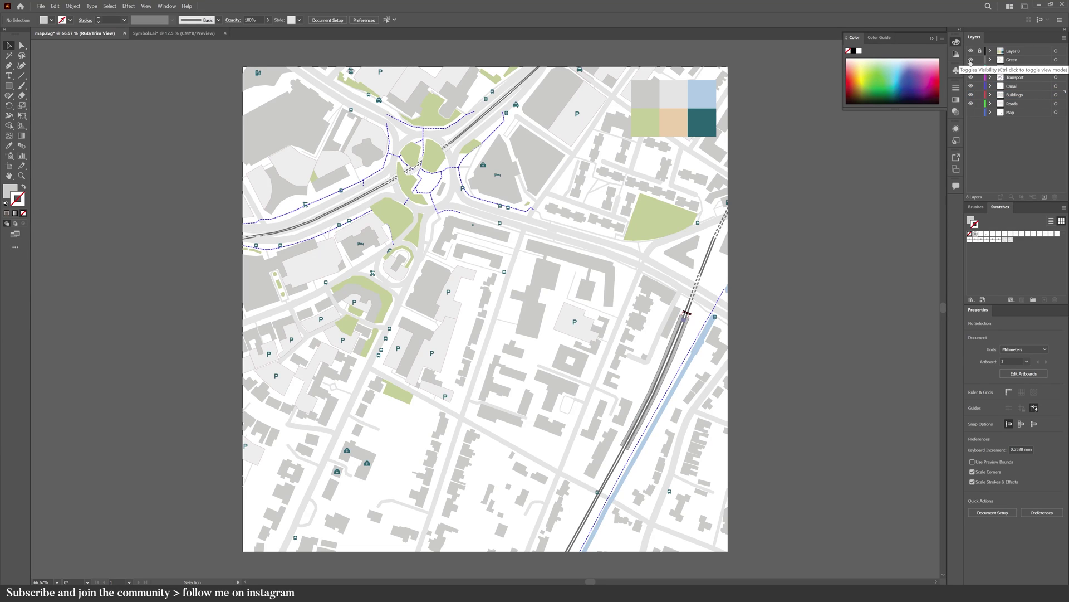
Step: Give the building below the map centre a peach fill and red outline
click(493, 413)
key(i)
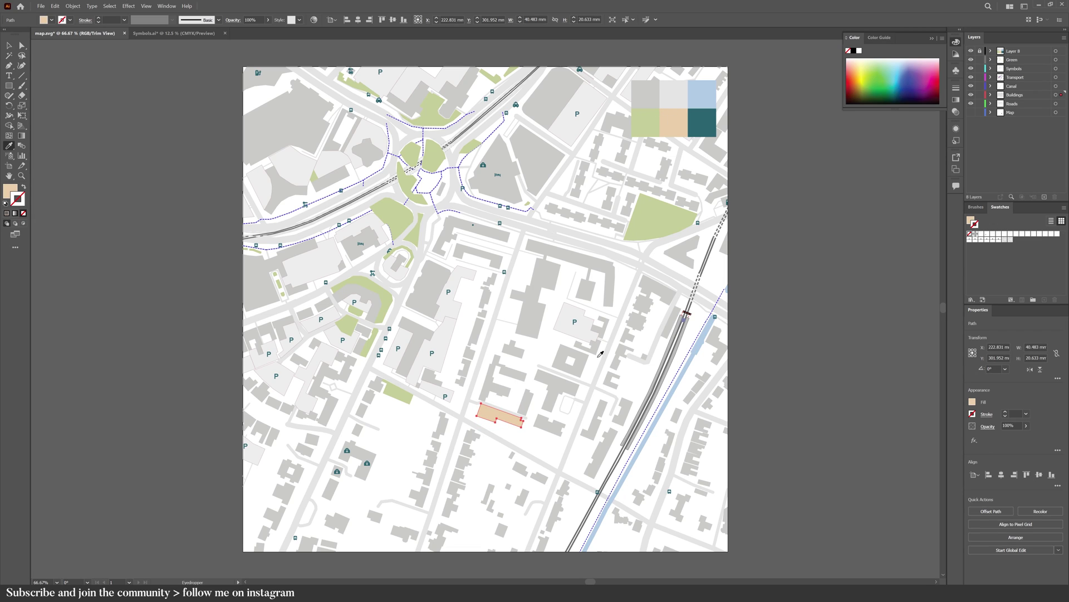
double_click(19, 199)
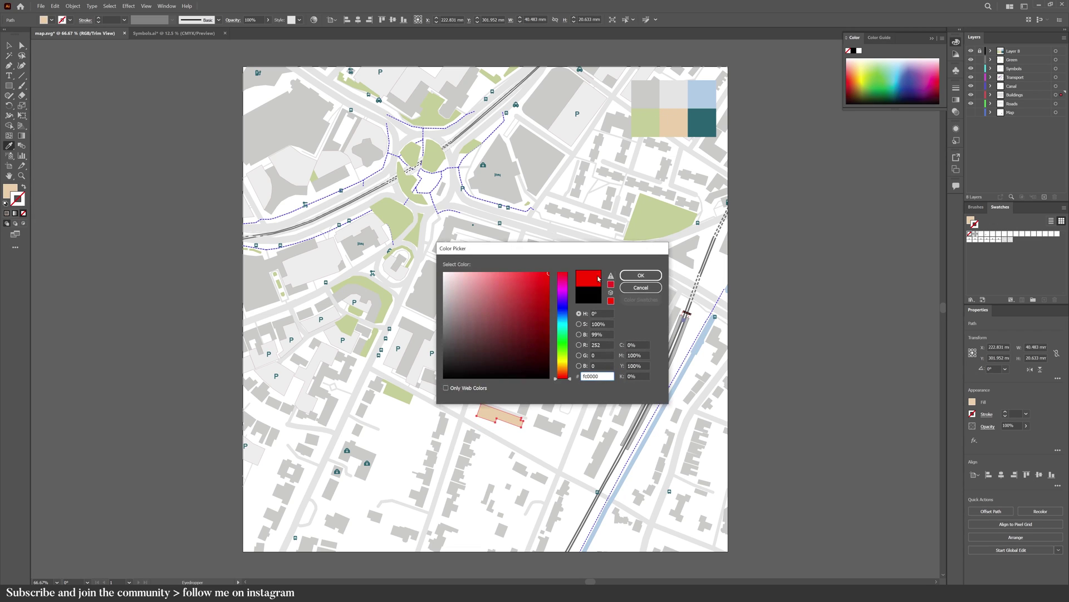
click(641, 275)
key(a)
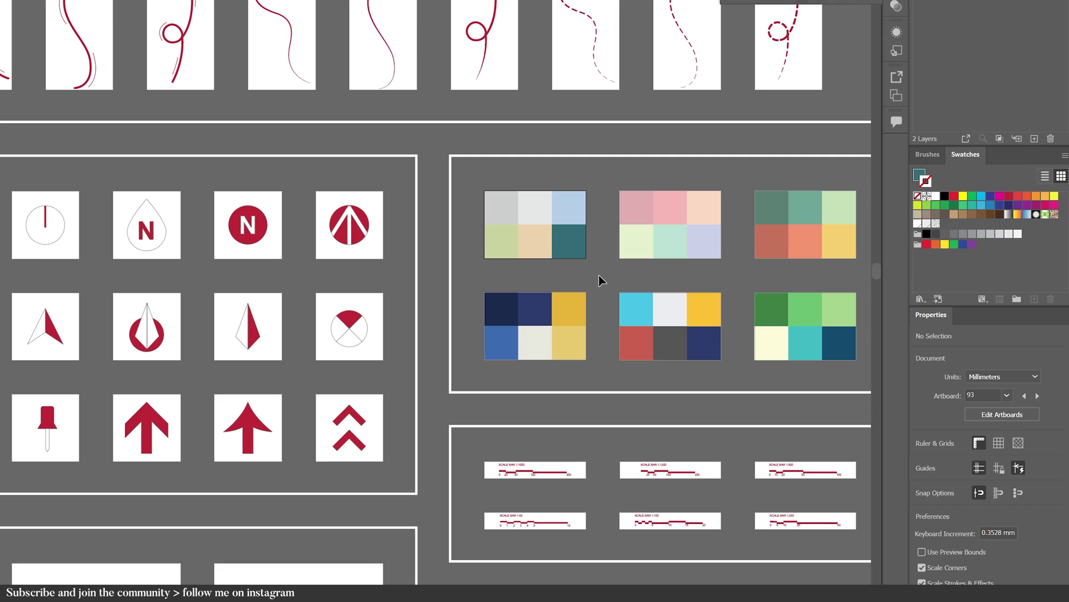
Step: Save the sampled teal palette colour as a new swatch
key(i)
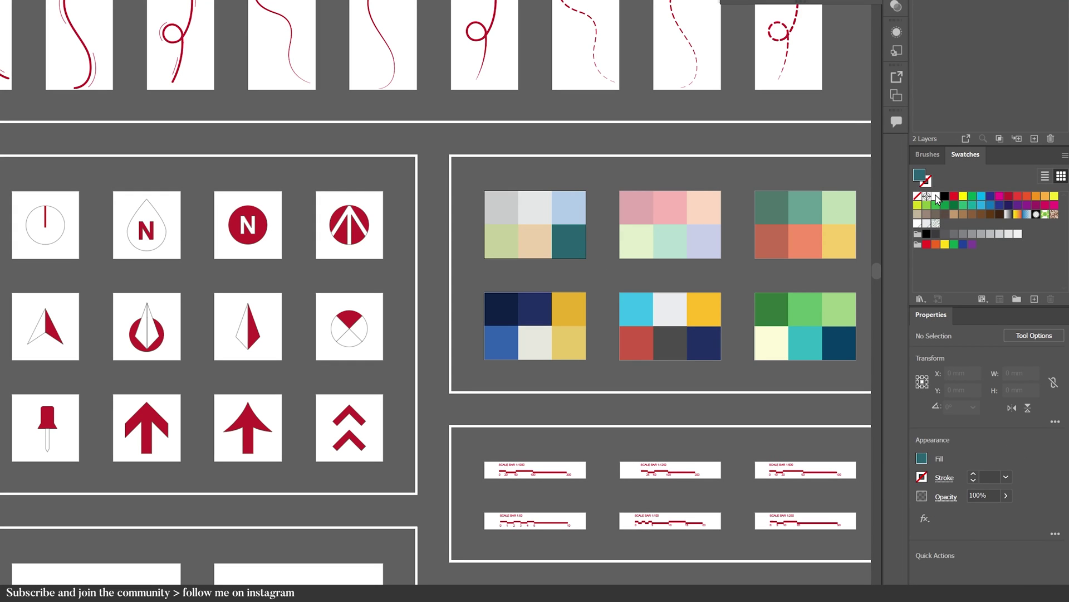
click(1034, 299)
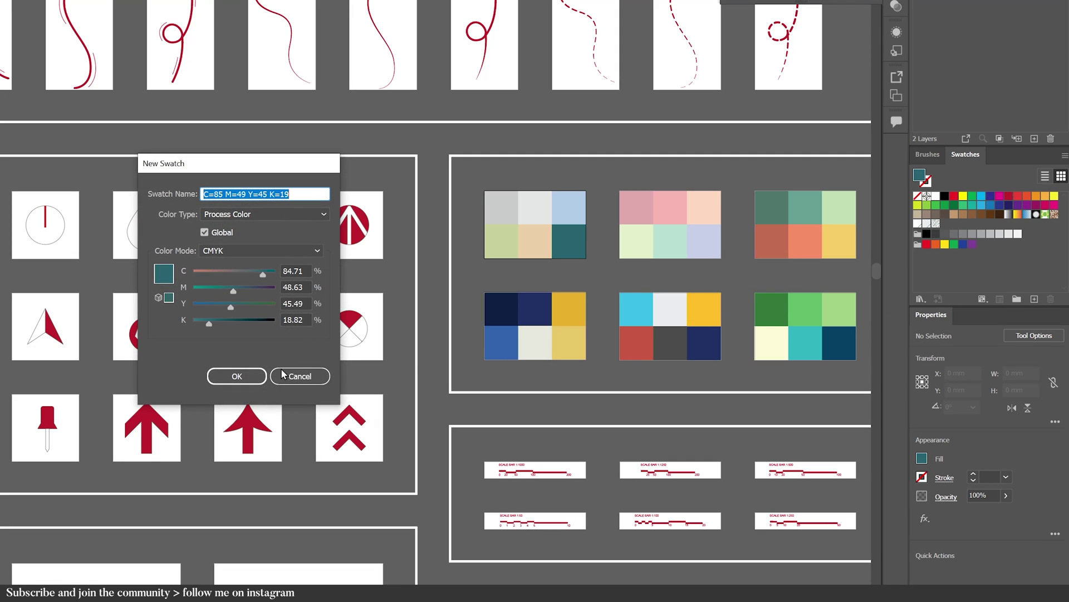
click(259, 374)
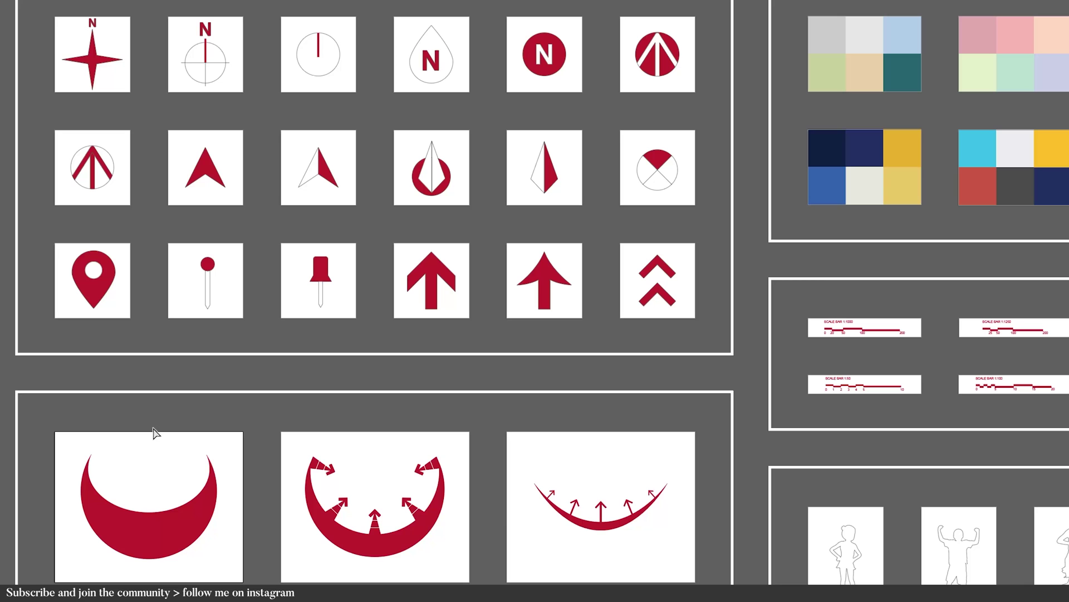
Step: Recolour all red-filled symbols teal and scale the compass star into the map's top-right corner
click(162, 527)
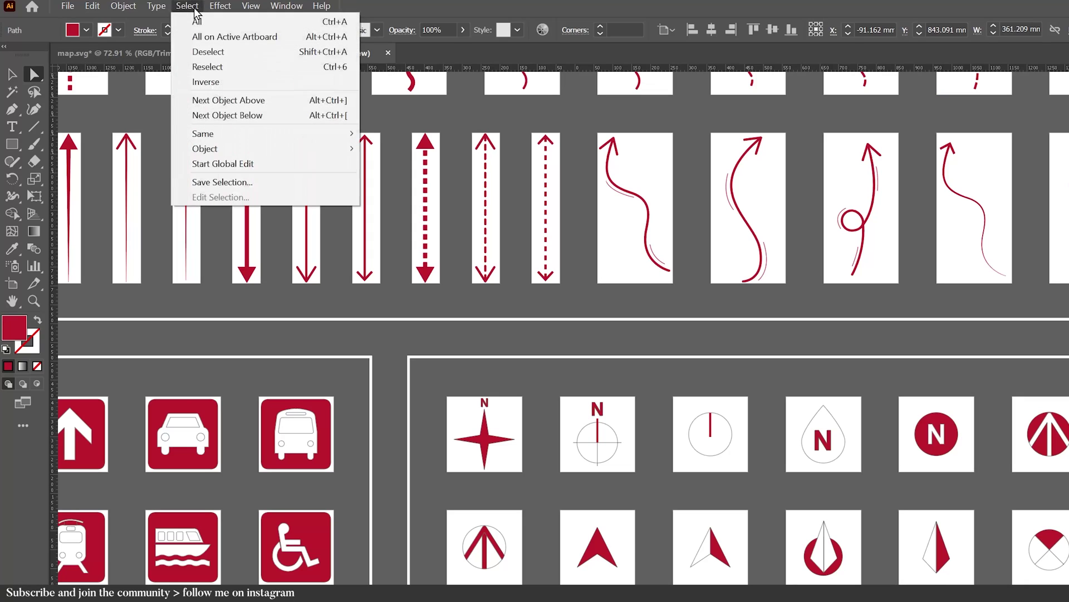
mouse_move(211, 133)
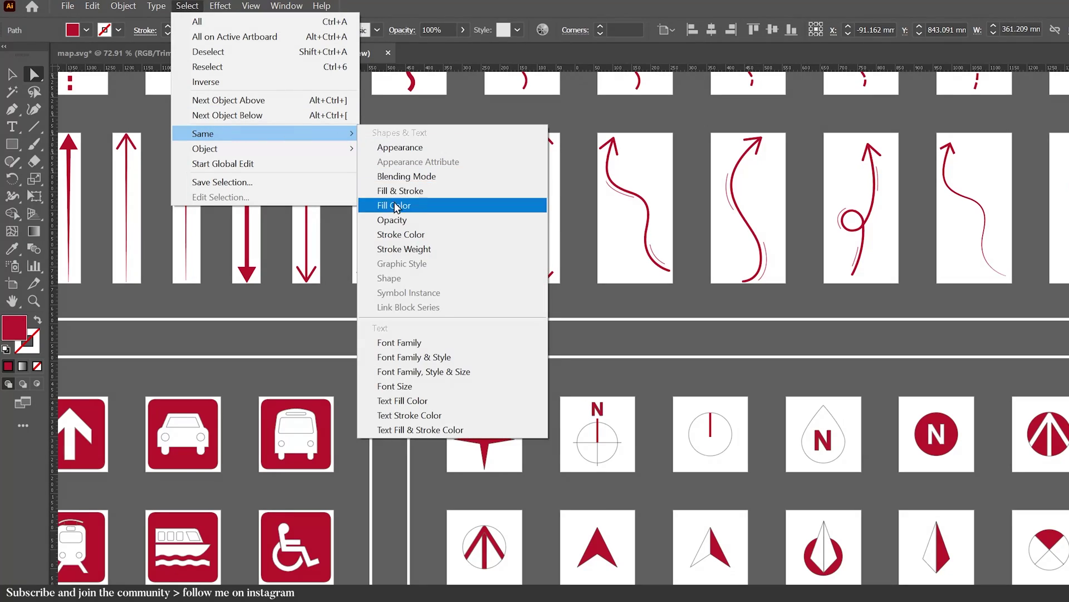
click(393, 206)
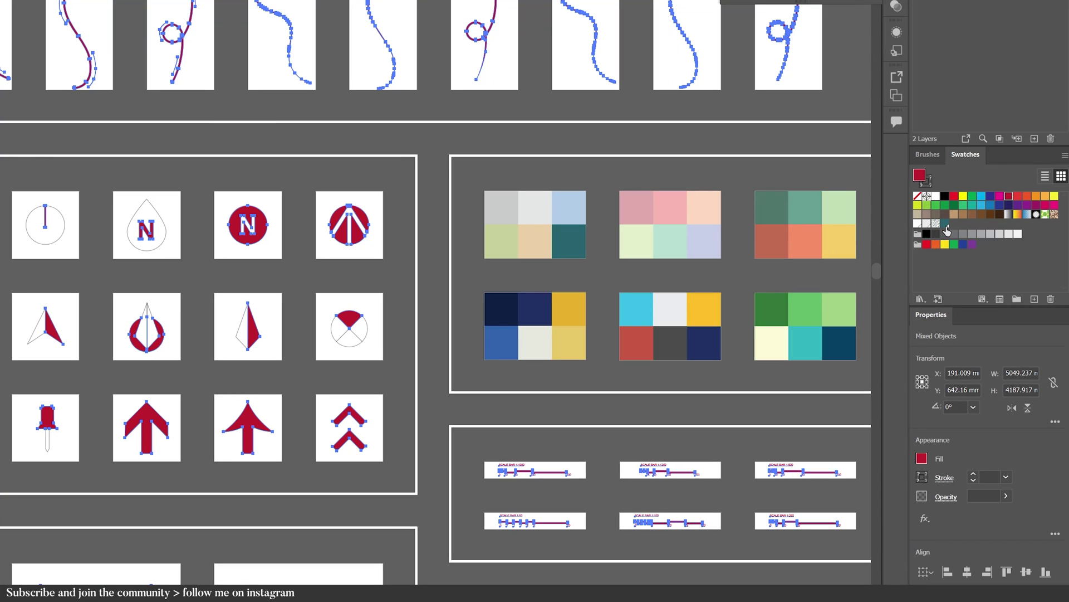
click(946, 224)
click(328, 516)
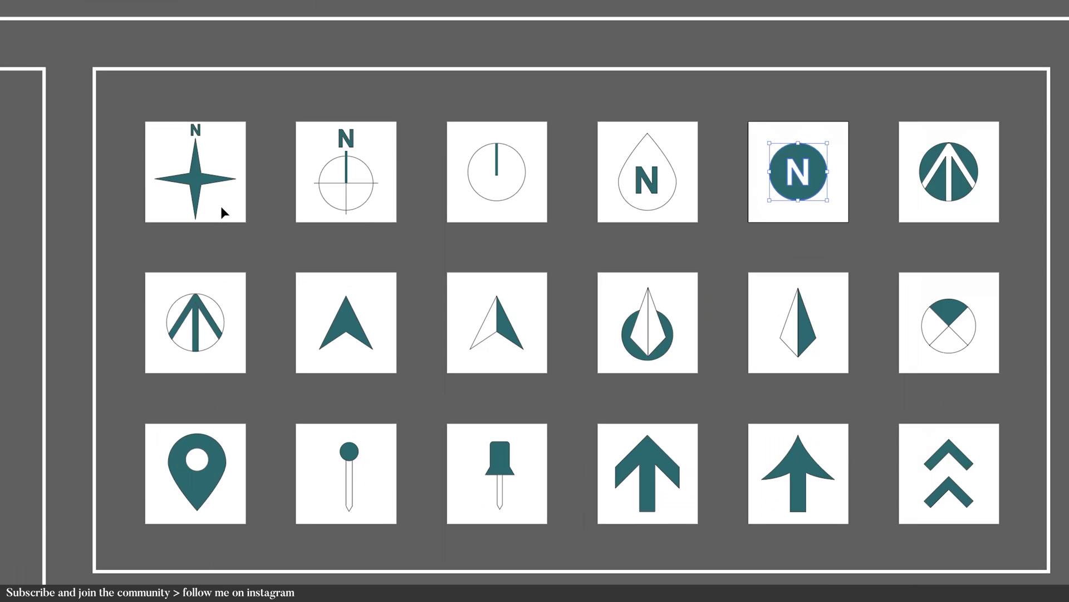
drag(221, 207, 180, 125)
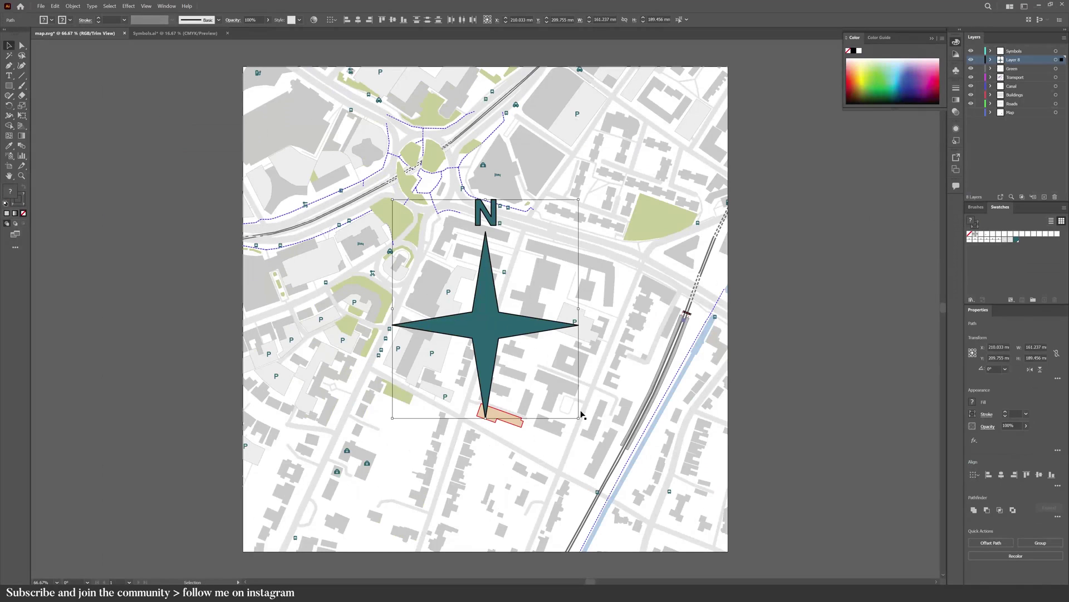
drag(580, 418, 713, 88)
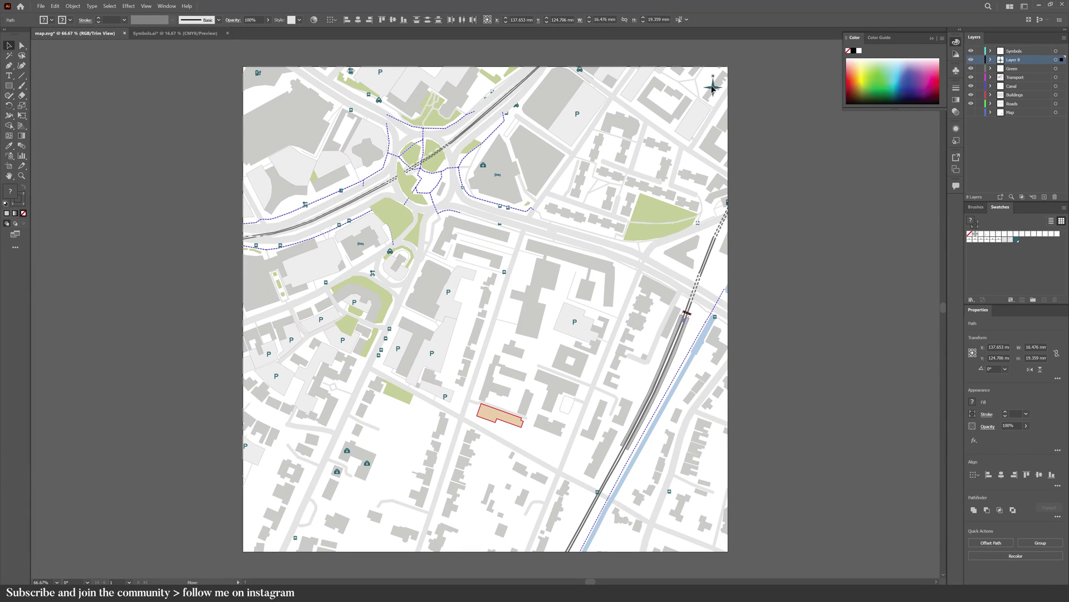
Step: Save the map as an Adobe Illustrator (*.AI) file named Site Analysis
key(a)
key(ctrl+shift+a)
click(41, 5)
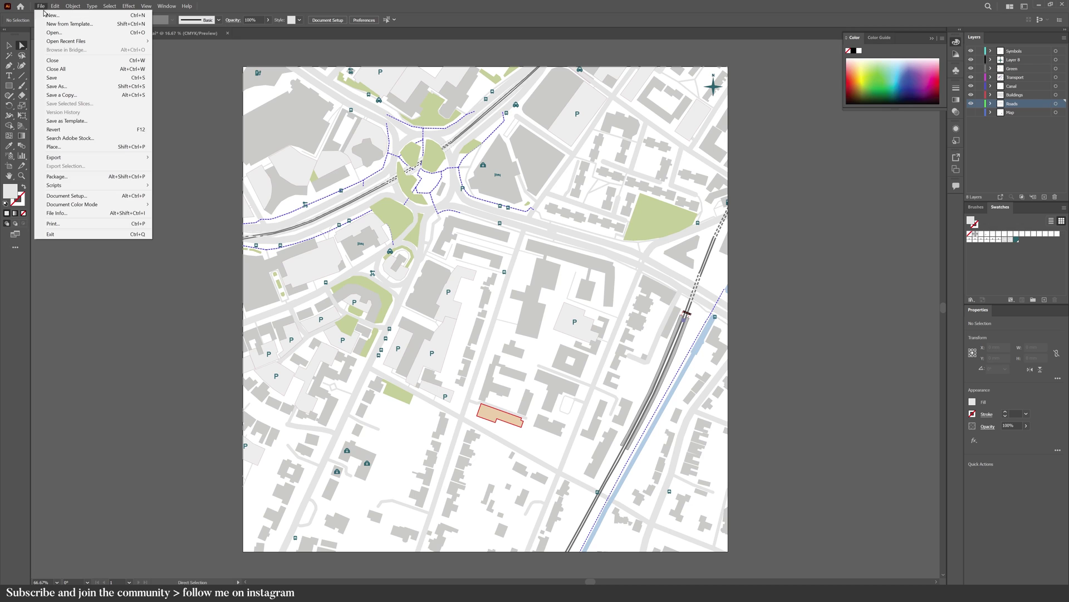
click(49, 88)
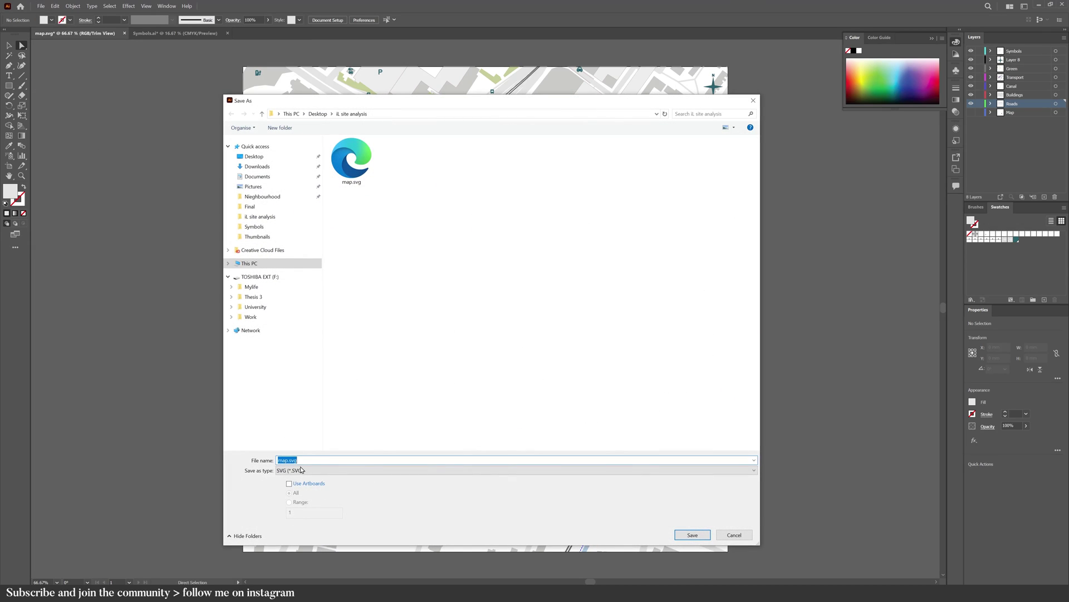
click(301, 470)
click(300, 482)
text(Site Analysis)
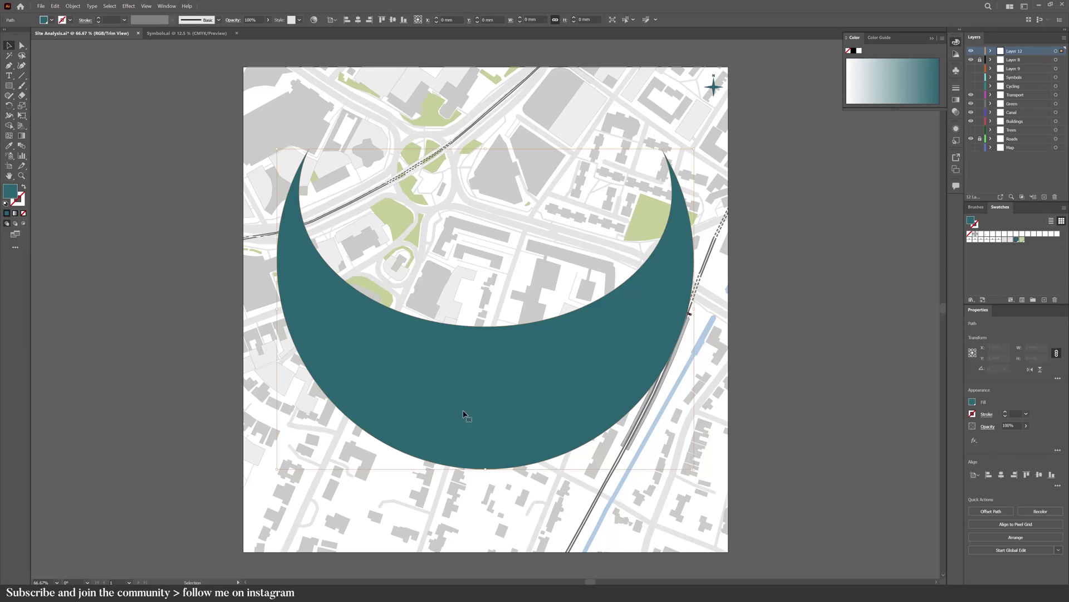
Step: Shrink the teal crescent and move it down under the site building
drag(463, 413, 521, 473)
drag(692, 372, 560, 372)
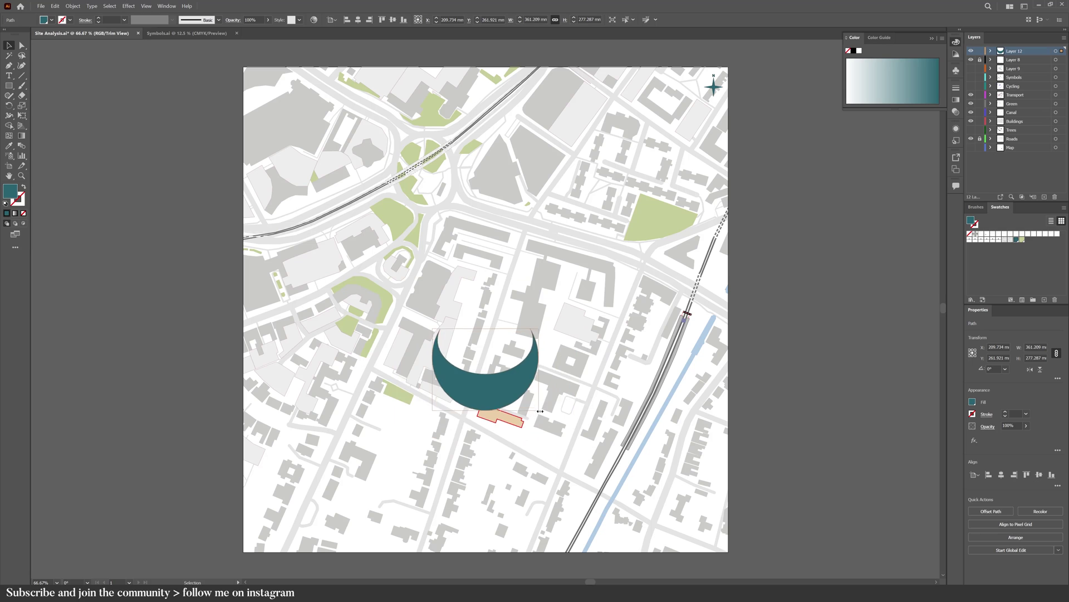
drag(533, 405, 533, 488)
key(ctrl+shift+a)
key(ctrl+1)
Step: Give the crescent the building's peach fill with no outline, then paste the teal curved arrow
click(454, 469)
key(i)
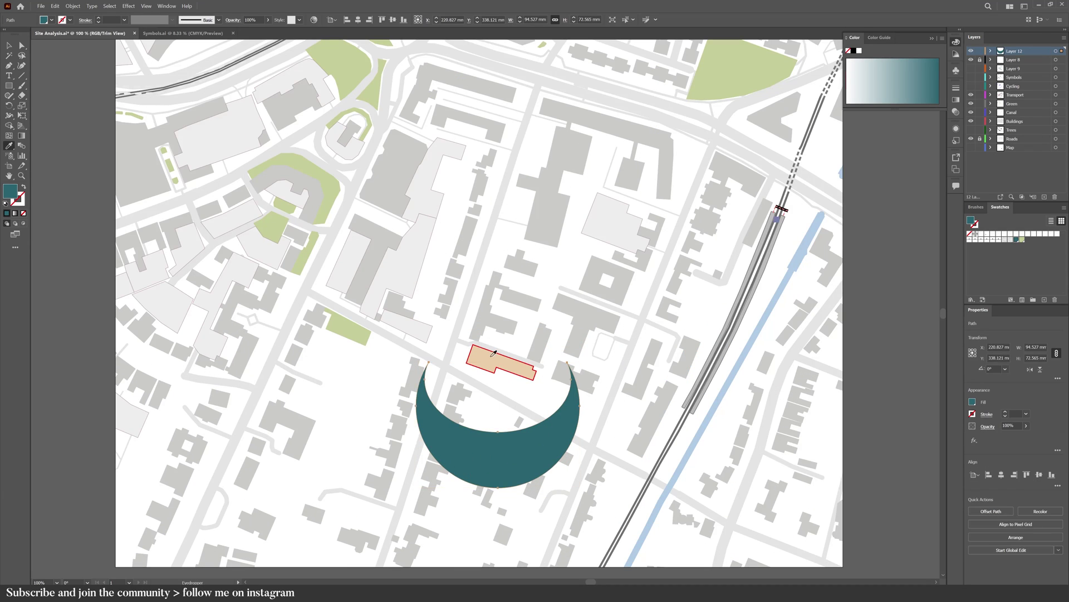
click(493, 353)
click(24, 213)
key(v)
key(ctrl+shift+a)
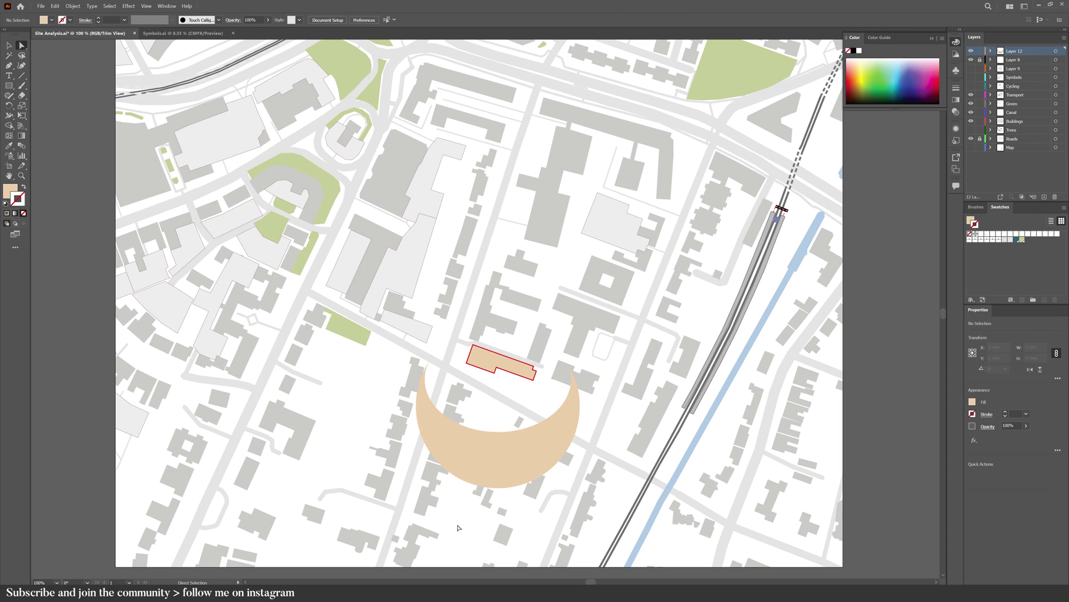
key(ctrl+0)
key(ctrl+v)
Step: Scale the curved arrow onto the crescent and add a small looped arrow rotated onto its right end
key(v)
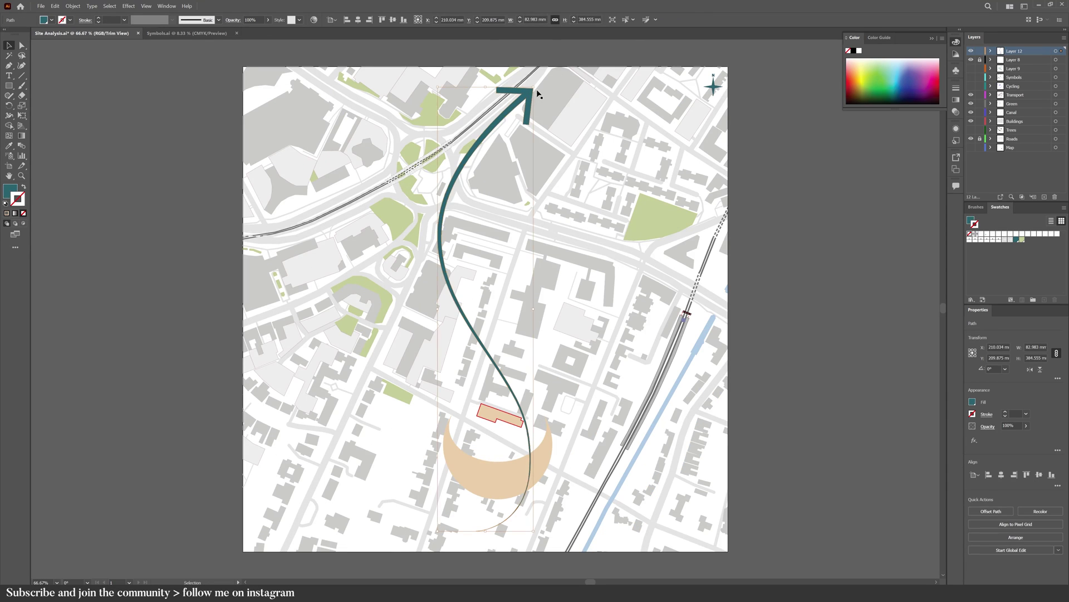
drag(534, 87, 473, 438)
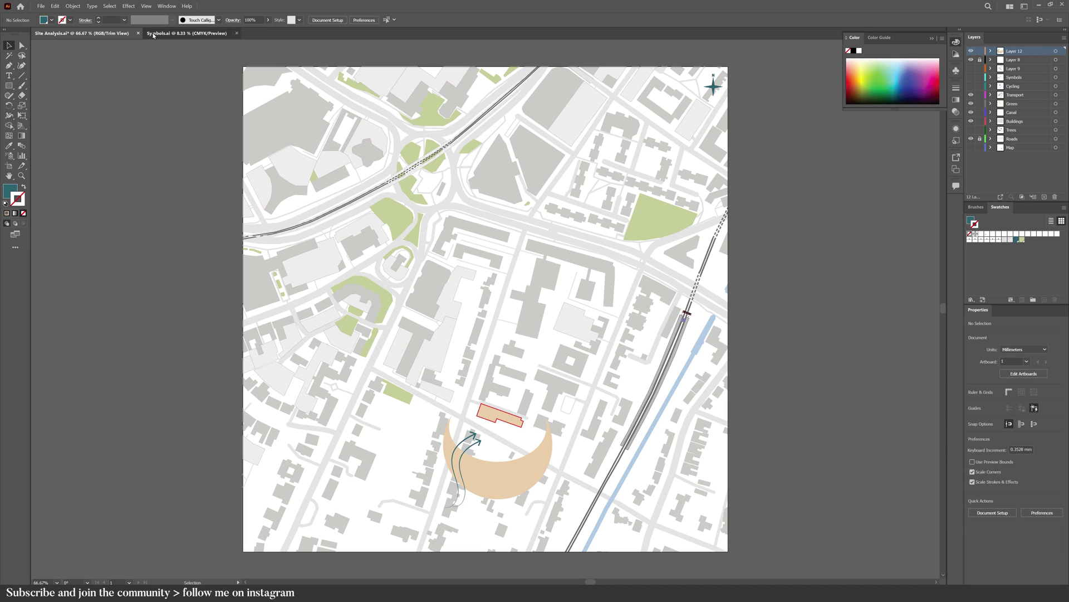
click(184, 33)
click(645, 148)
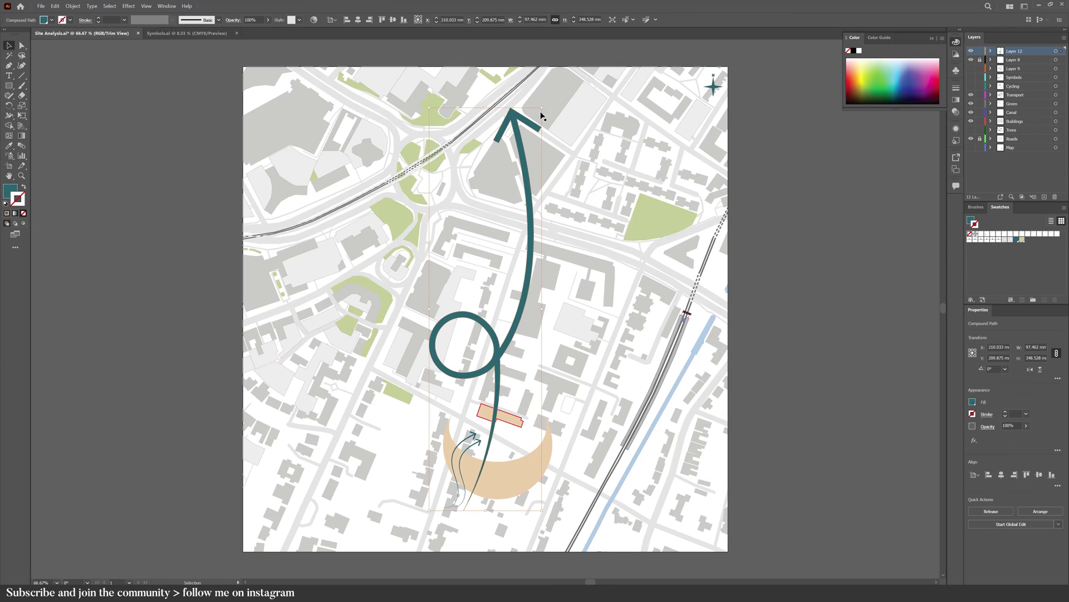
drag(544, 106, 446, 463)
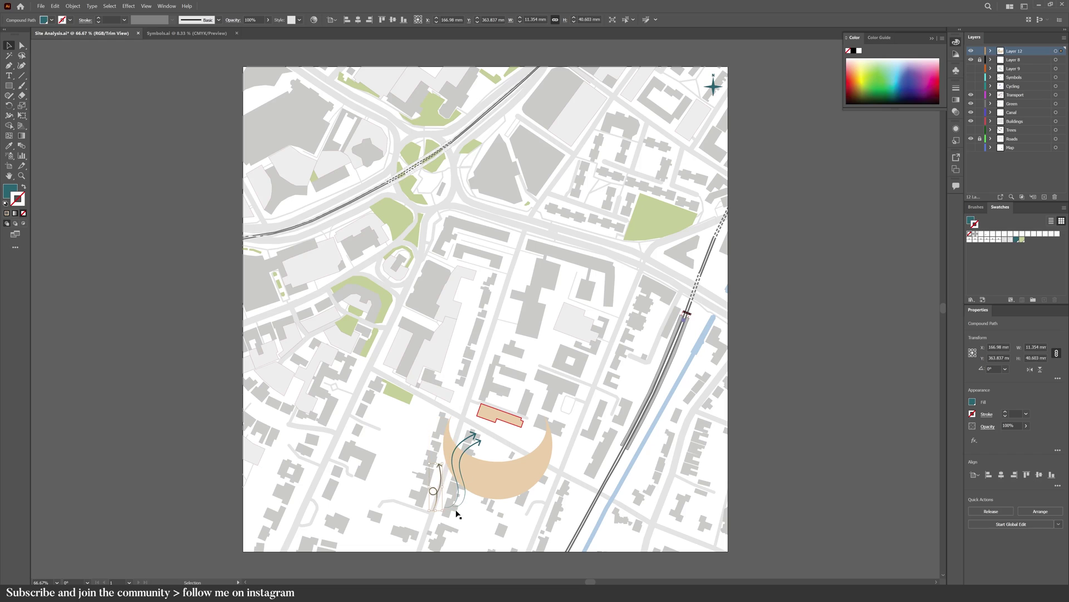
drag(445, 511, 532, 491)
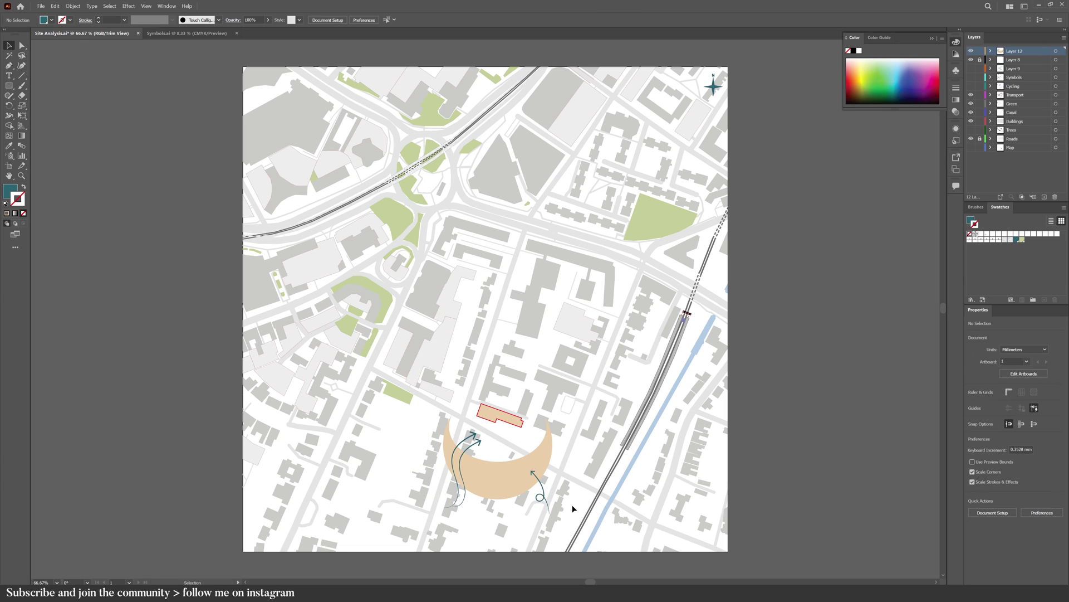
Step: Add a straight arrow from Symbols.ai, shrunk to point at the site building
click(173, 37)
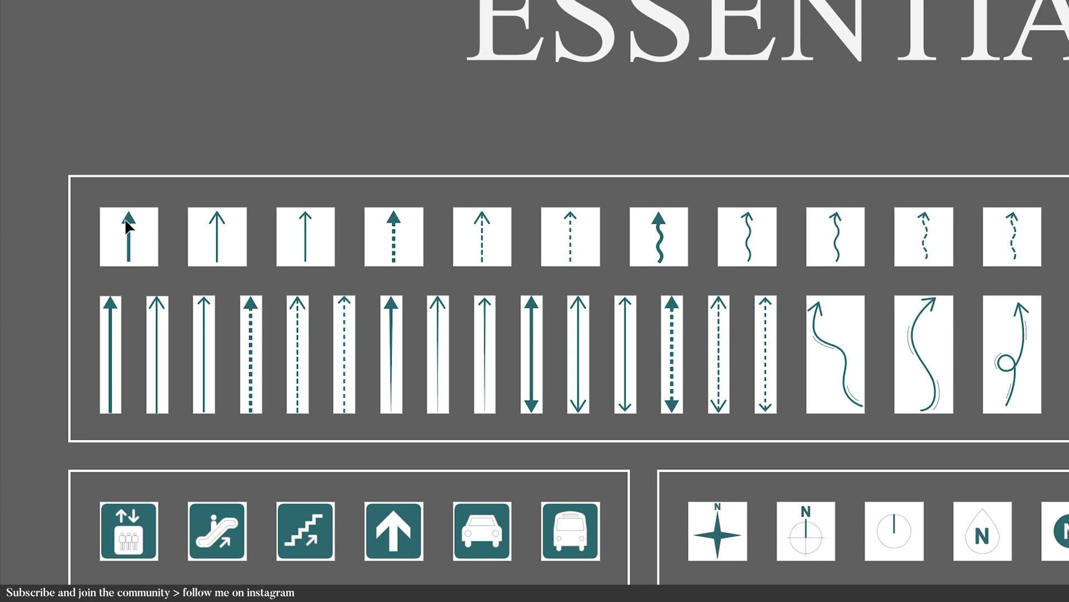
click(142, 249)
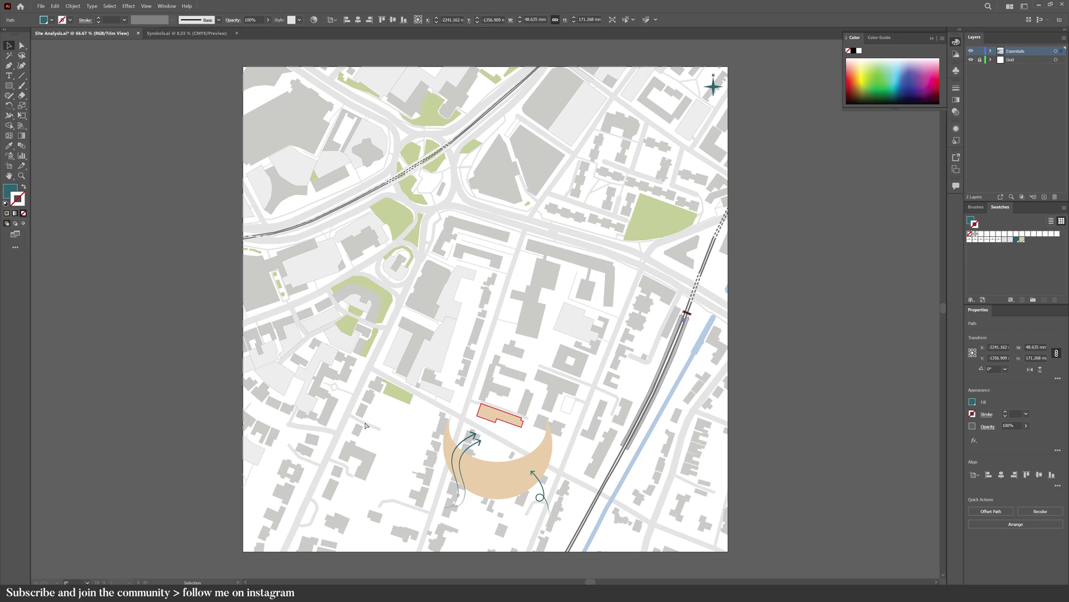
key(ctrl+v)
drag(513, 210, 474, 413)
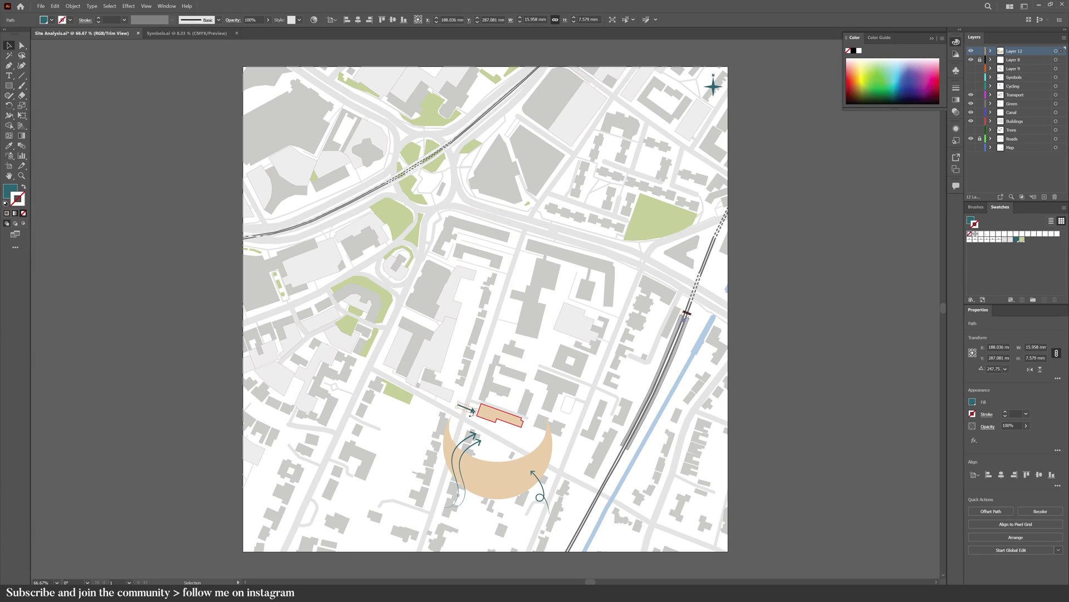
Step: Place a small dashed teal arrow rising below the site building, then return to Symbols.ai
click(199, 36)
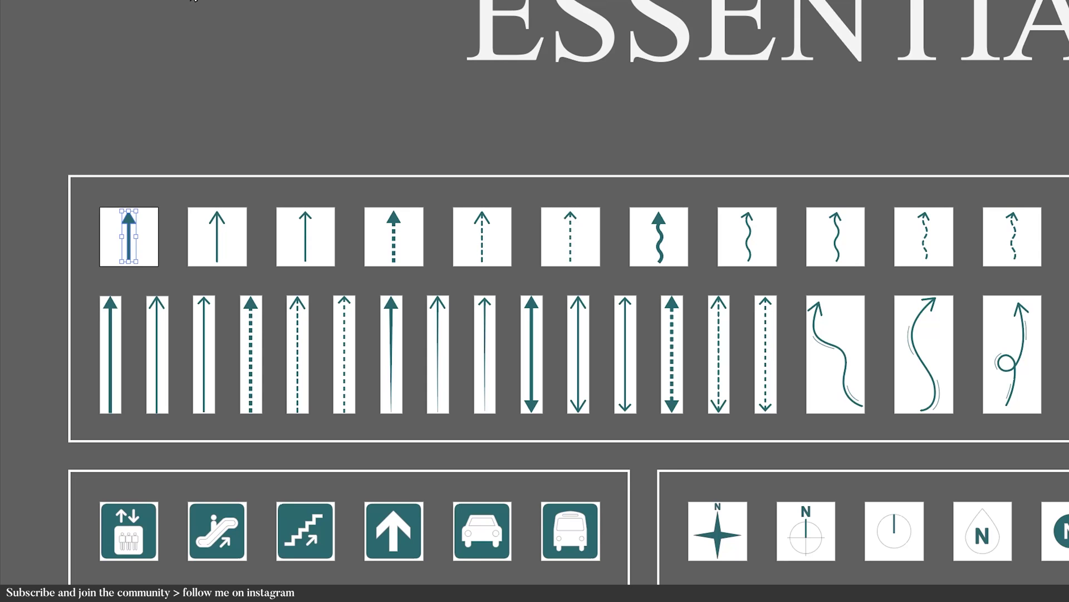
click(405, 247)
key(ctrl+c)
click(82, 32)
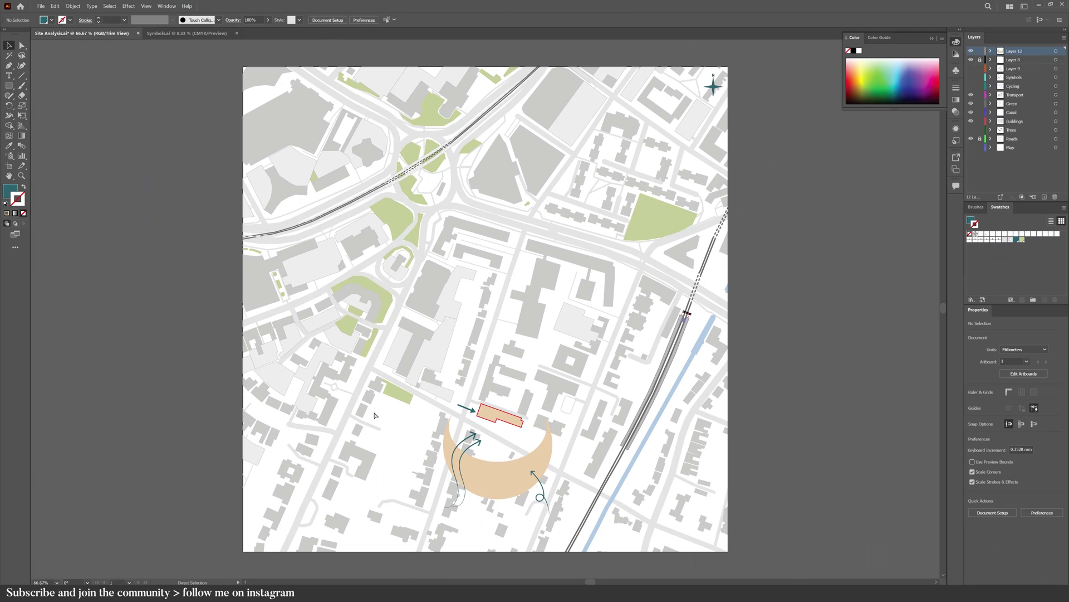
key(ctrl+v)
drag(486, 209, 507, 453)
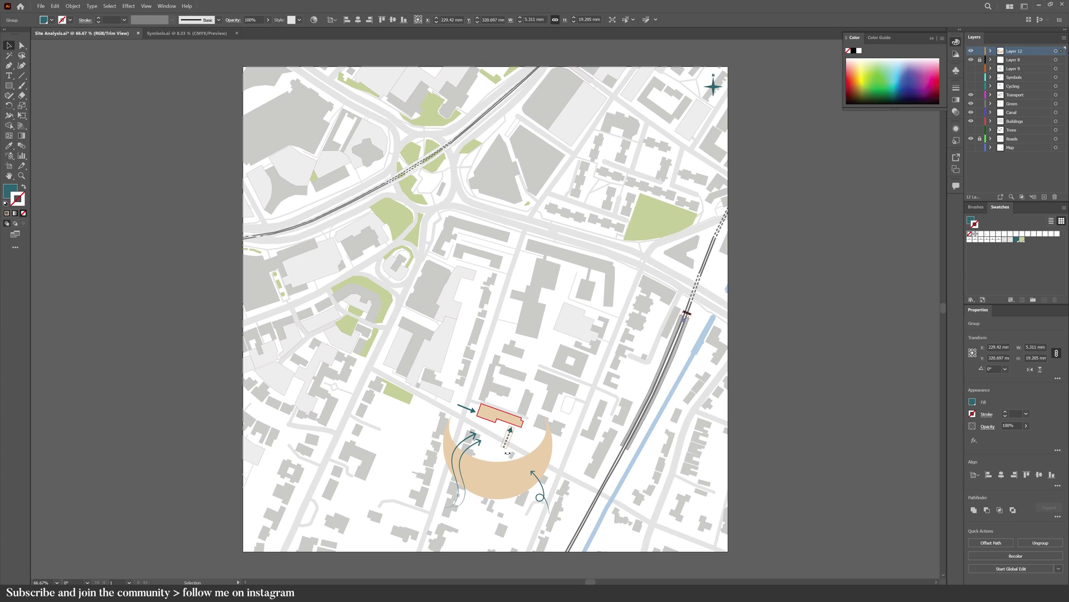
click(491, 458)
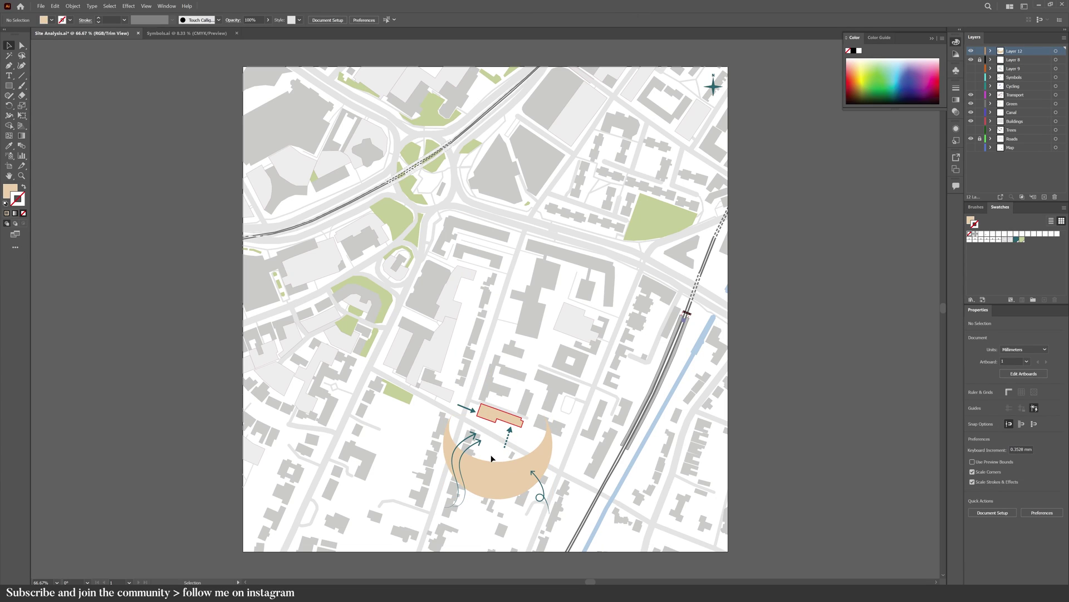
click(157, 34)
scroll(870, 279, down, 5)
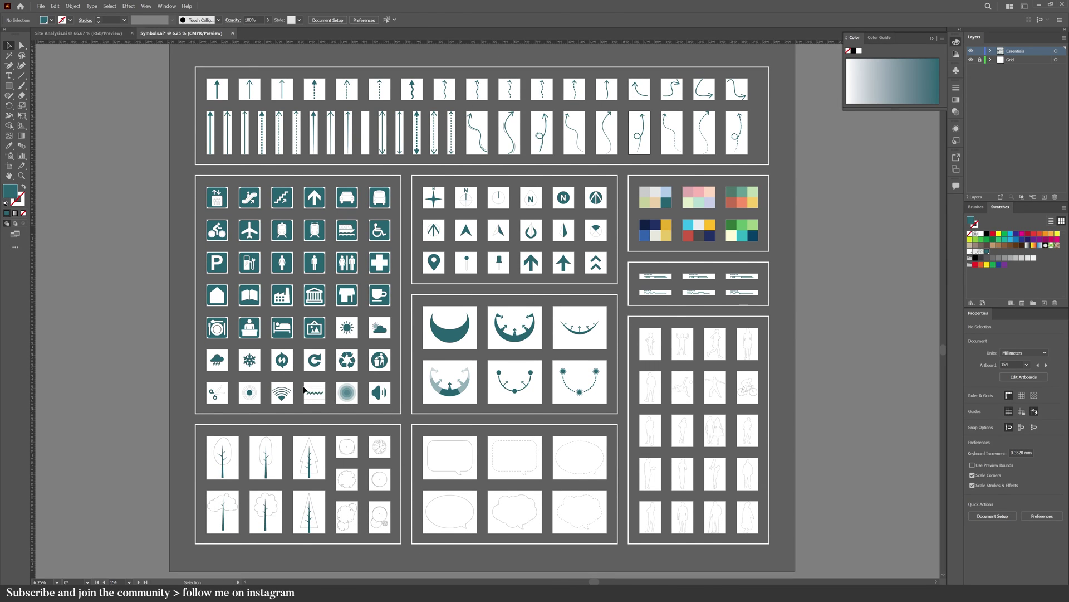
Step: Paste the zigzag symbol onto the map, rotated diagonally and shortened
click(314, 392)
key(ctrl+c)
key(ctrl+Tab)
key(ctrl+v)
drag(582, 298, 493, 233)
drag(462, 324, 401, 323)
drag(427, 238, 437, 493)
Step: Fill all three zigzag marks dark red via the Color Picker
shift+click(482, 342)
shift+click(378, 359)
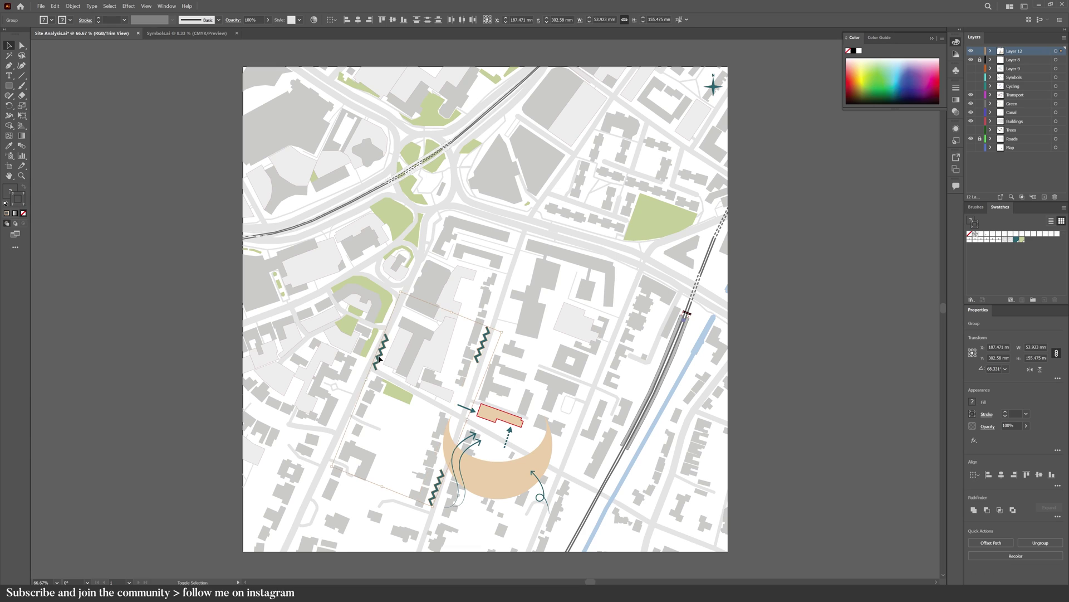
double_click(11, 191)
drag(563, 293, 563, 277)
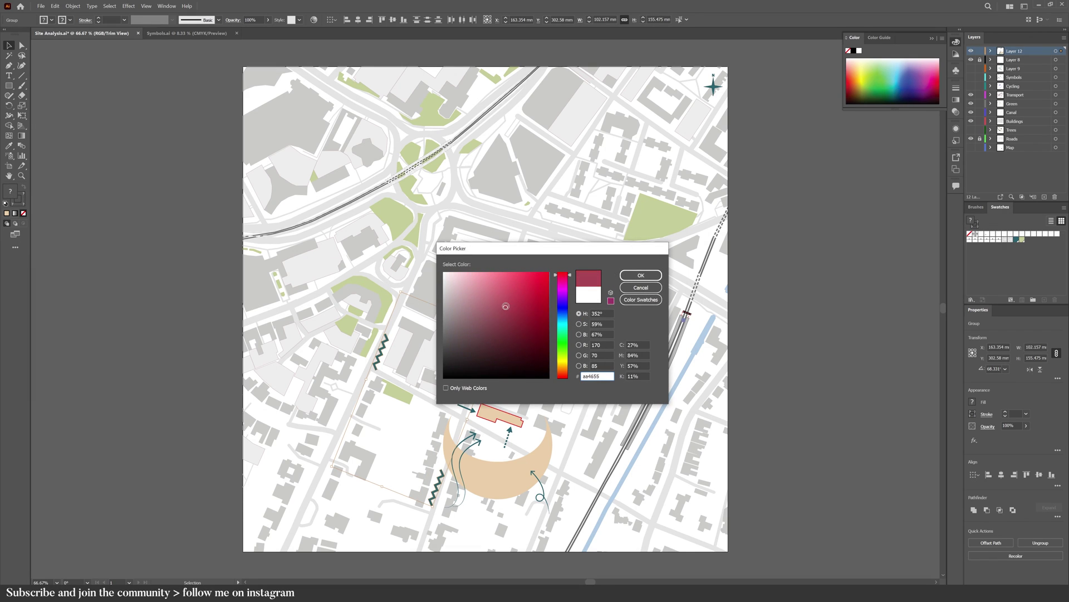
click(640, 275)
key(ctrl+Tab)
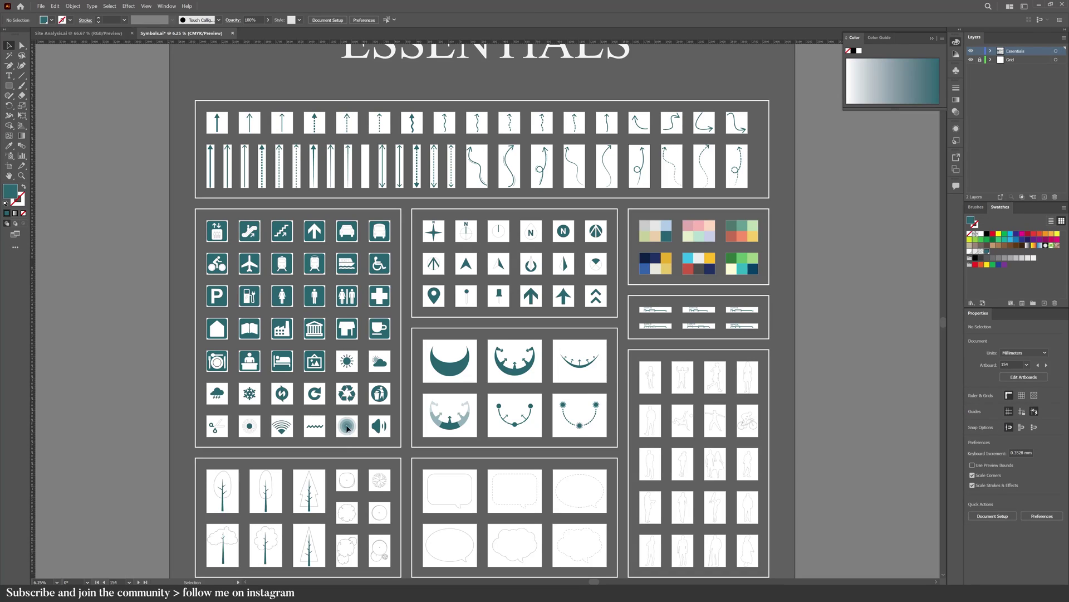
Step: Place small concentric-circle markers, brought to front, beside the site building and on the left zigzag
key(ctrl+c)
key(ctrl+Tab)
key(ctrl+v)
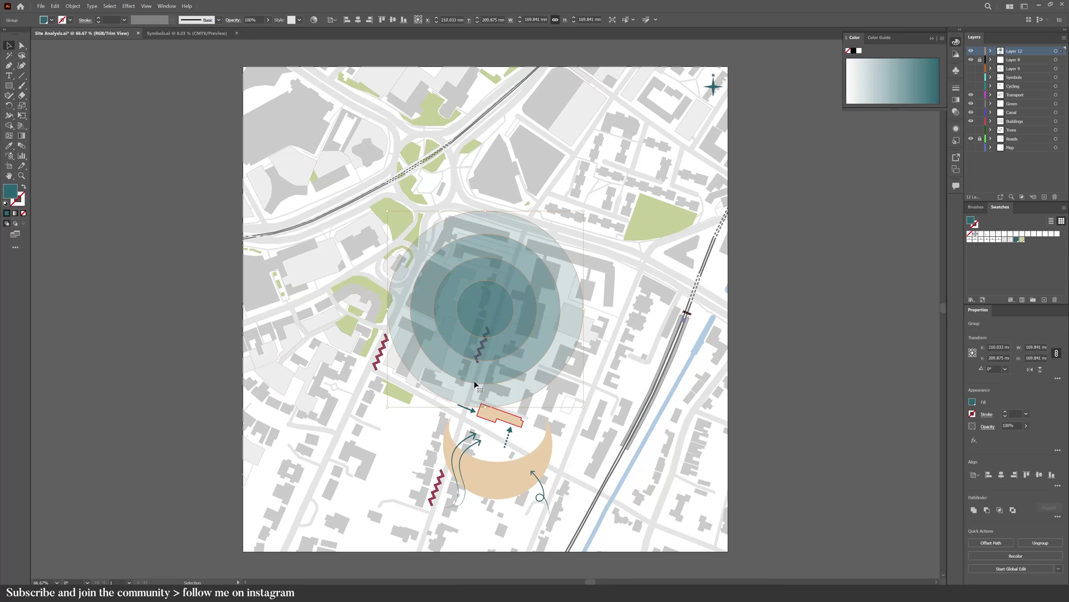
drag(583, 217, 465, 424)
right_click(465, 425)
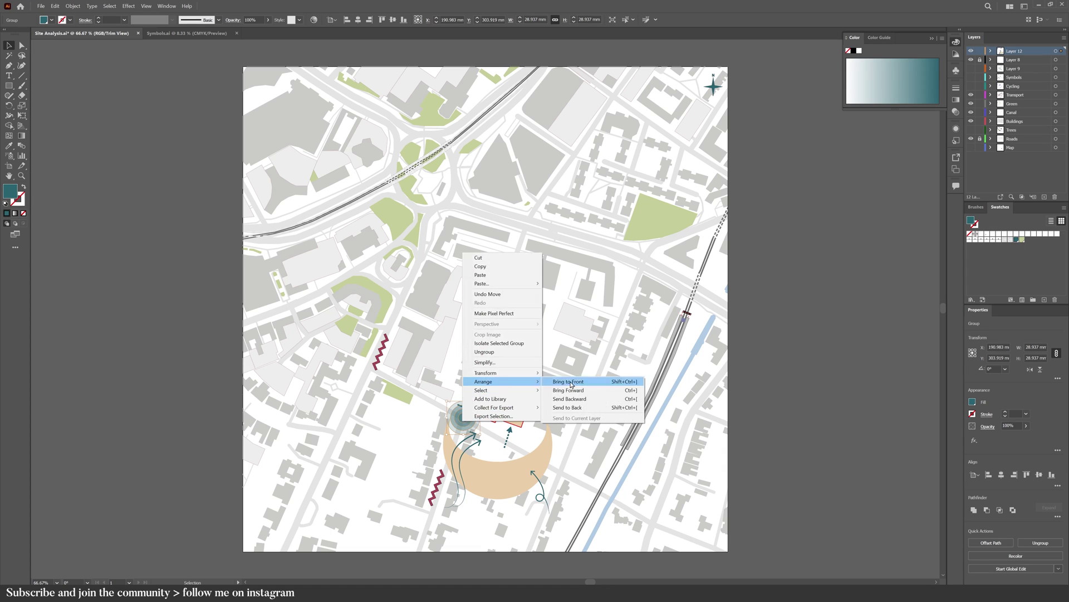
click(567, 410)
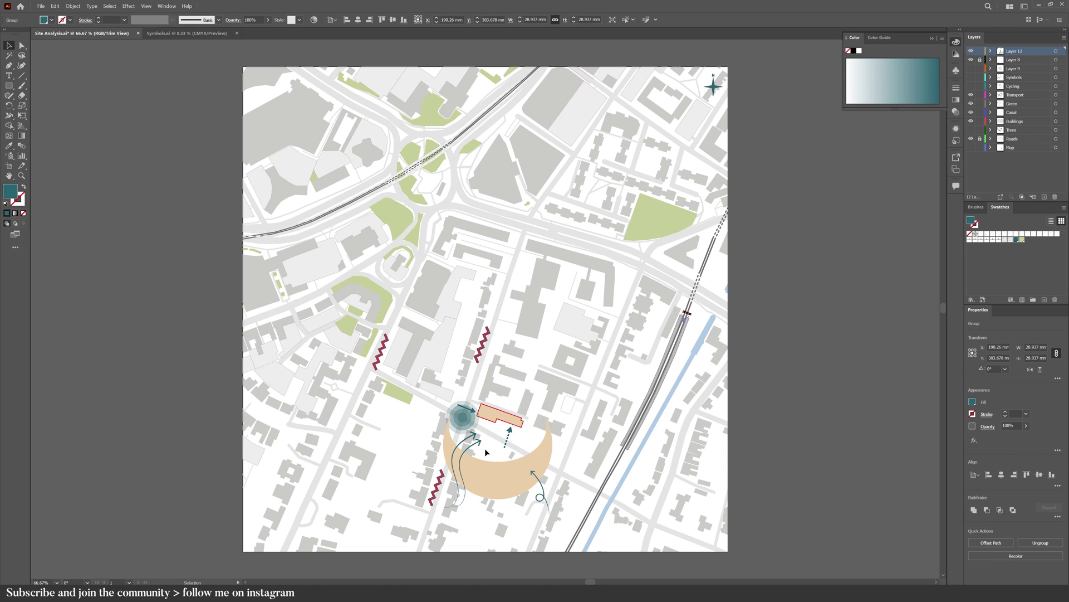
drag(465, 424, 368, 367)
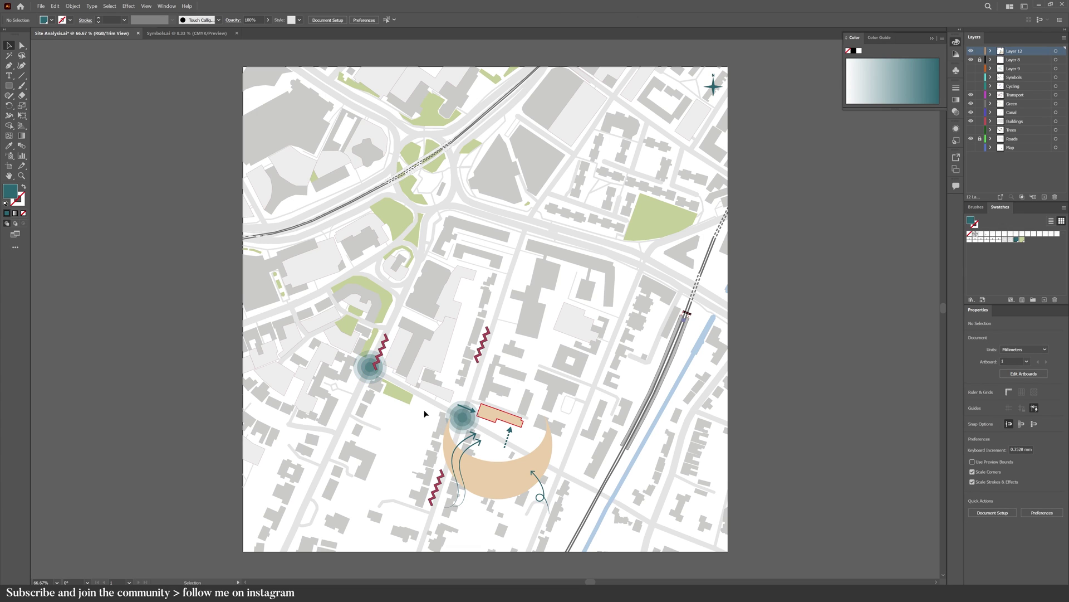
key(ctrl+Tab)
Step: Paste the double-headed arrow onto the map, rotate it diagonally, shrink it by the site, colour it magenta
scroll(426, 283, up, 3)
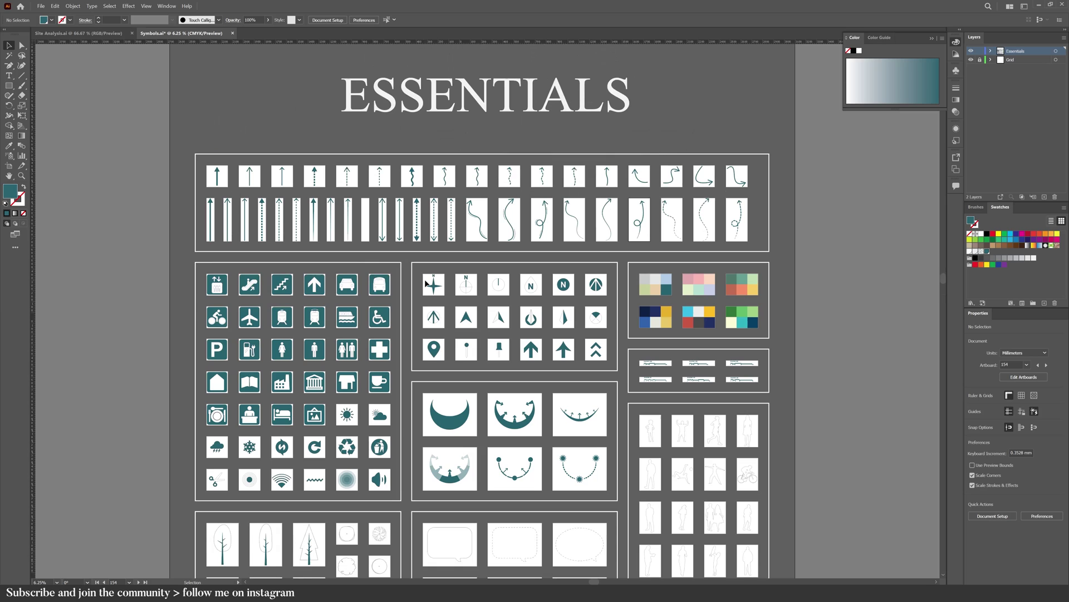
scroll(426, 283, up, 1)
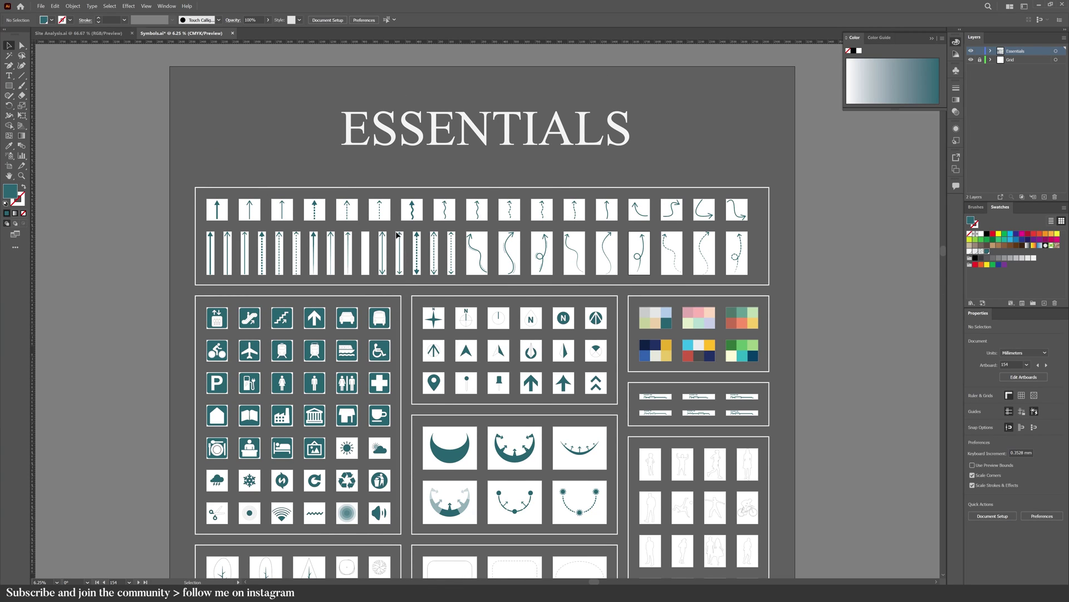
click(398, 235)
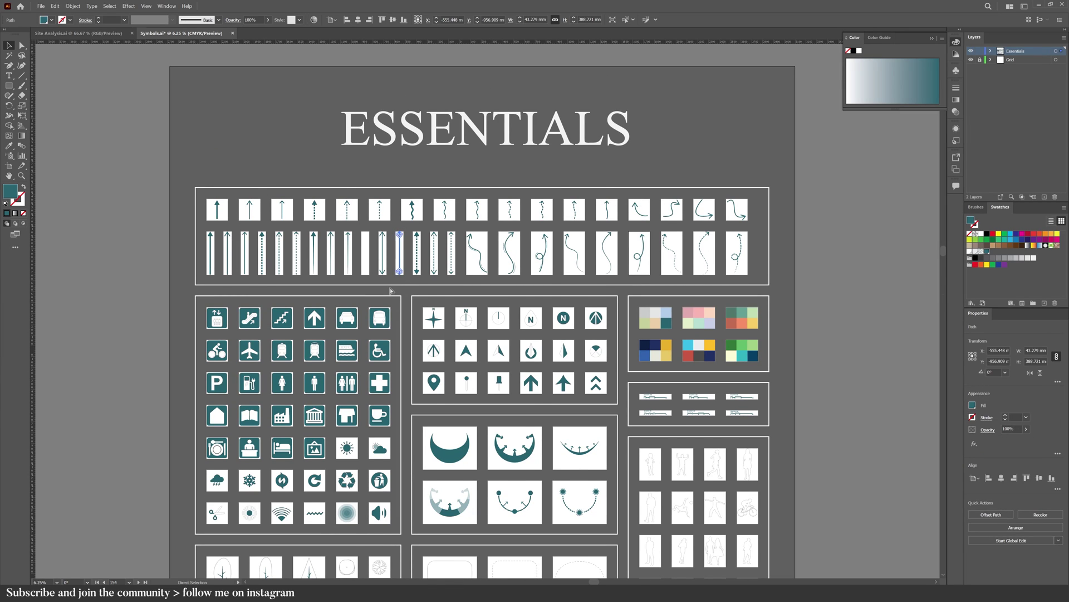
key(ctrl+c)
key(ctrl+Tab)
key(ctrl+v)
drag(516, 87, 341, 231)
drag(290, 204, 434, 405)
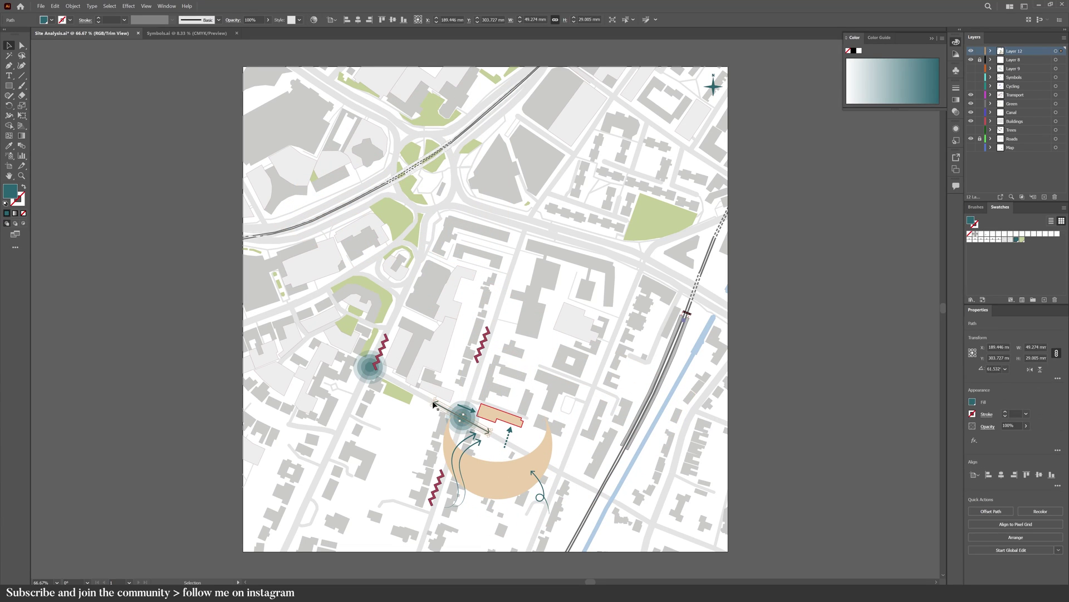
double_click(11, 193)
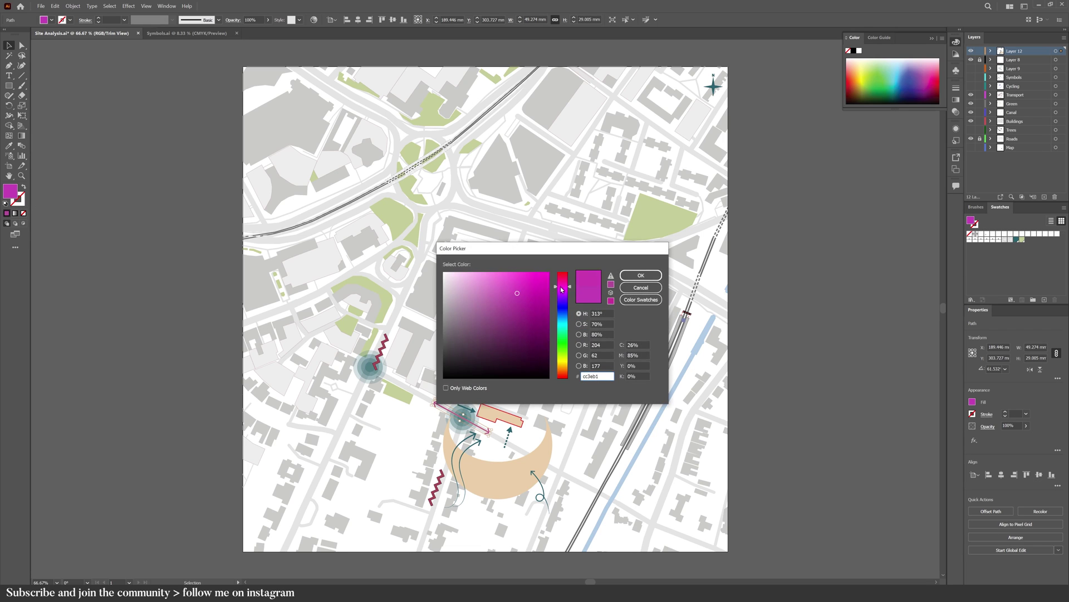
click(610, 276)
Step: Shrink the train icon onto the railway line and the speech bubble into the lower-left corner
key(ctrl+v)
drag(595, 415, 678, 307)
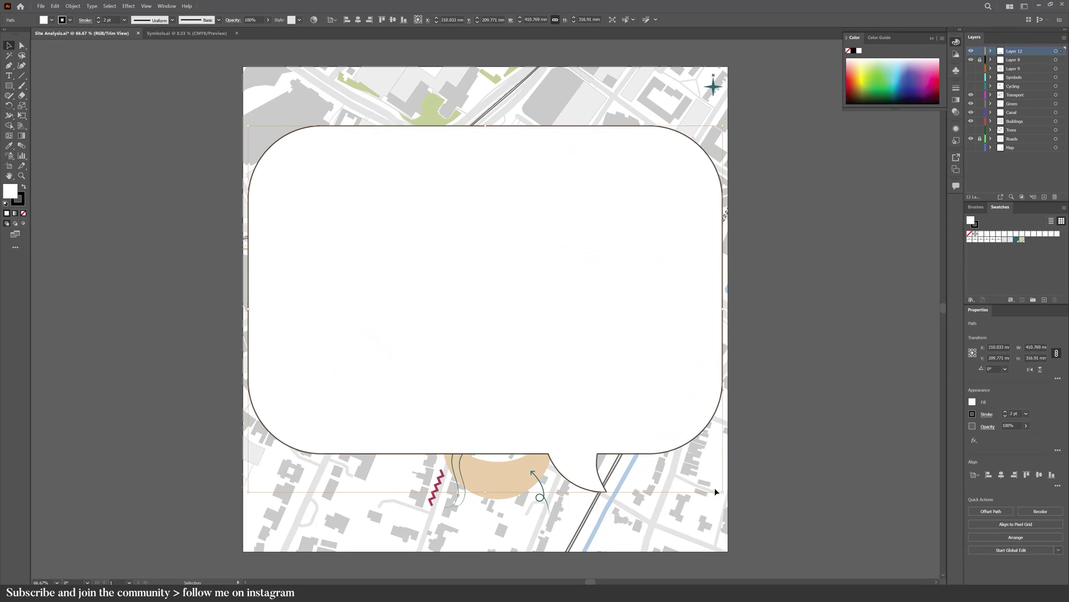
mouse_move(717, 492)
mouse_down()
mouse_move(676, 417)
mouse_move(333, 191)
mouse_move(362, 441)
mouse_move(342, 522)
mouse_up()
Step: Draw a text frame inside the speech bubble for the 'THE SITE:' caption
click(383, 536)
key(t)
drag(273, 485, 354, 535)
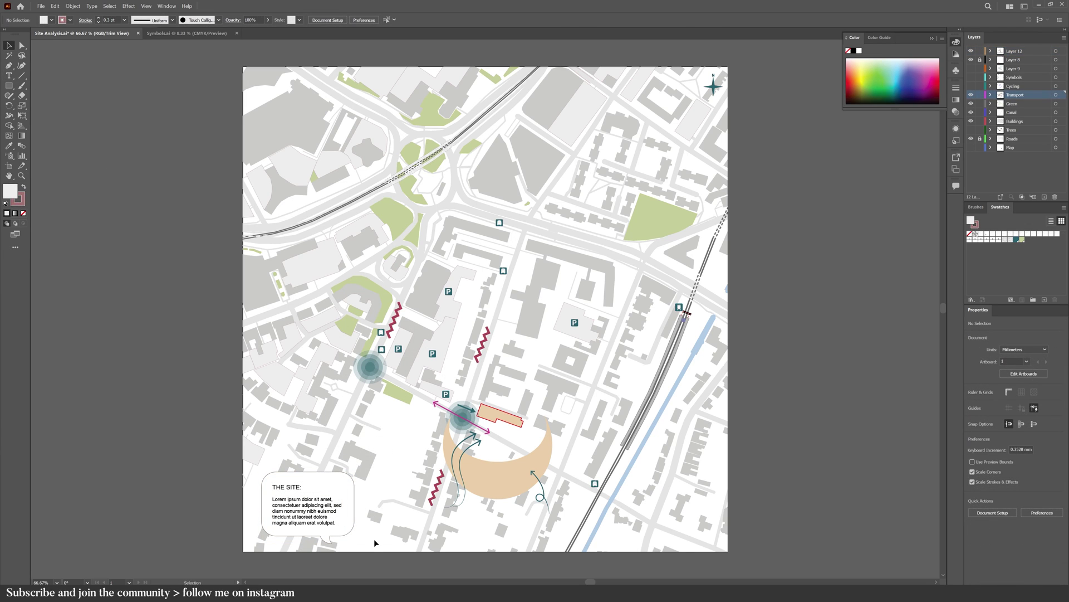
Step: Export the map as a JPEG named Sun with the default quality settings
click(41, 5)
mouse_move(84, 157)
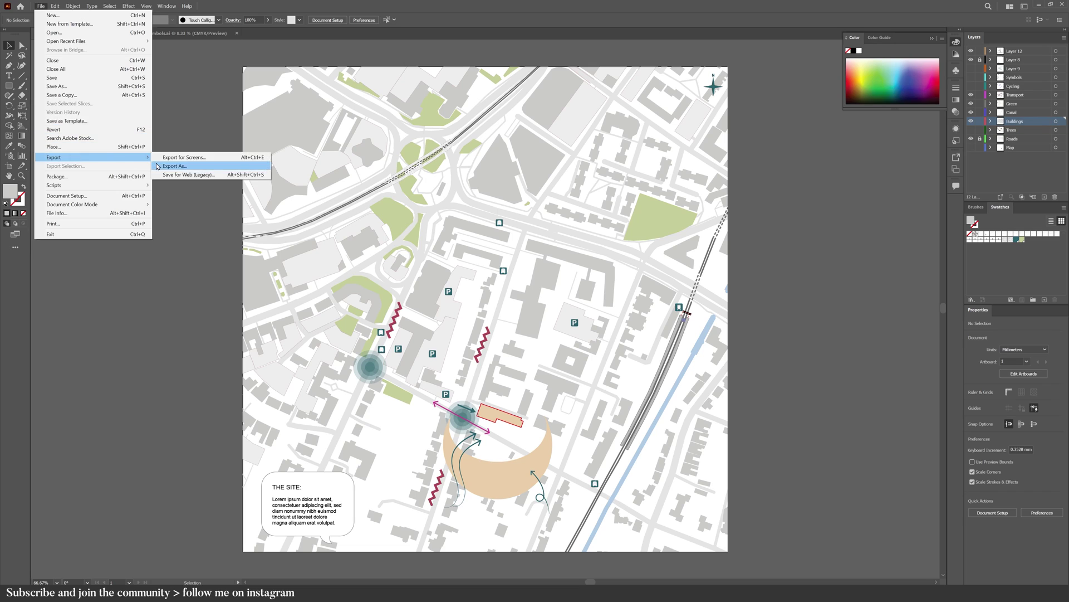
click(172, 166)
text(Sun)
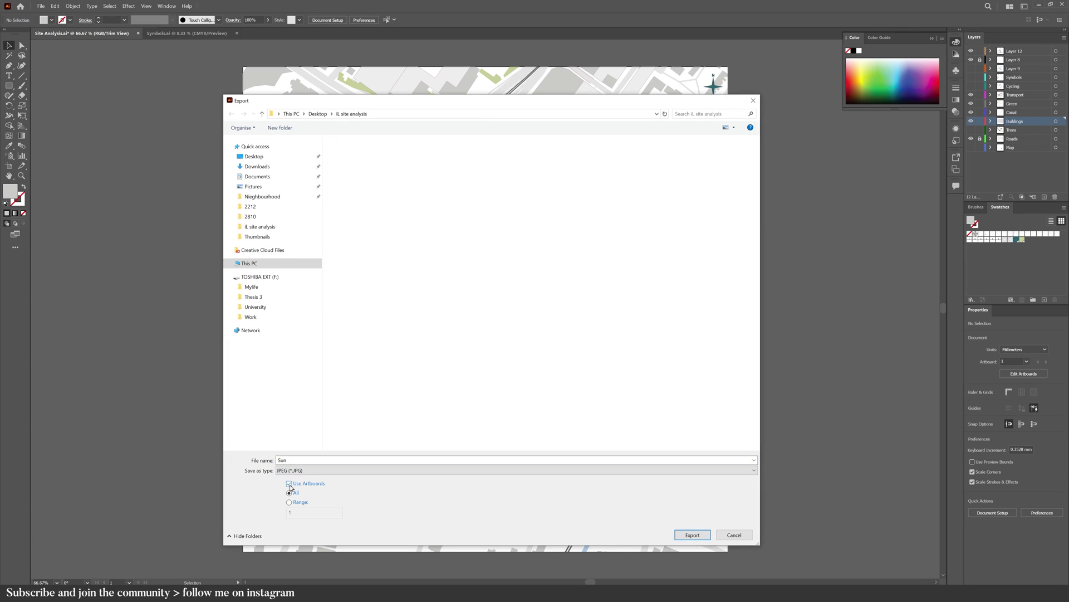
click(691, 534)
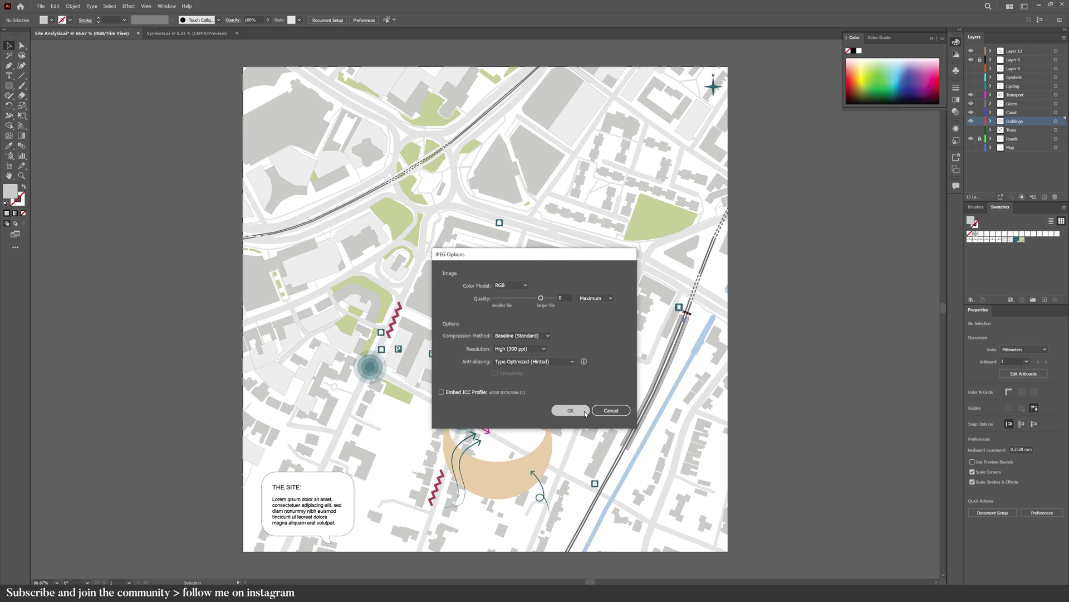
click(587, 415)
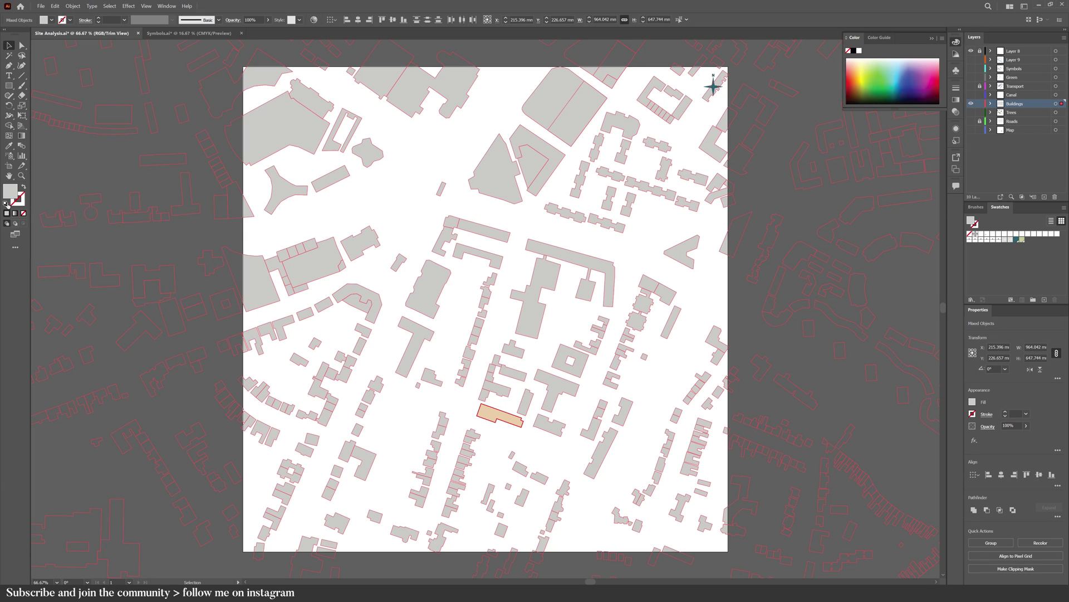
Step: Restyle the selected buildings using Default colours, None and Swap Fill/Stroke so they show plain grey
click(6, 204)
click(23, 213)
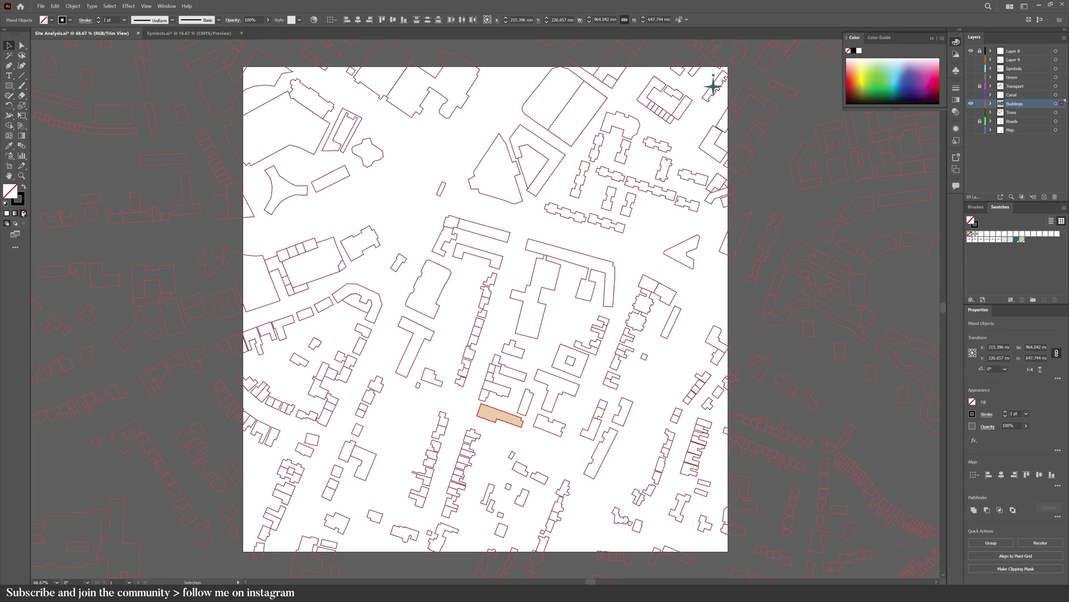
click(23, 189)
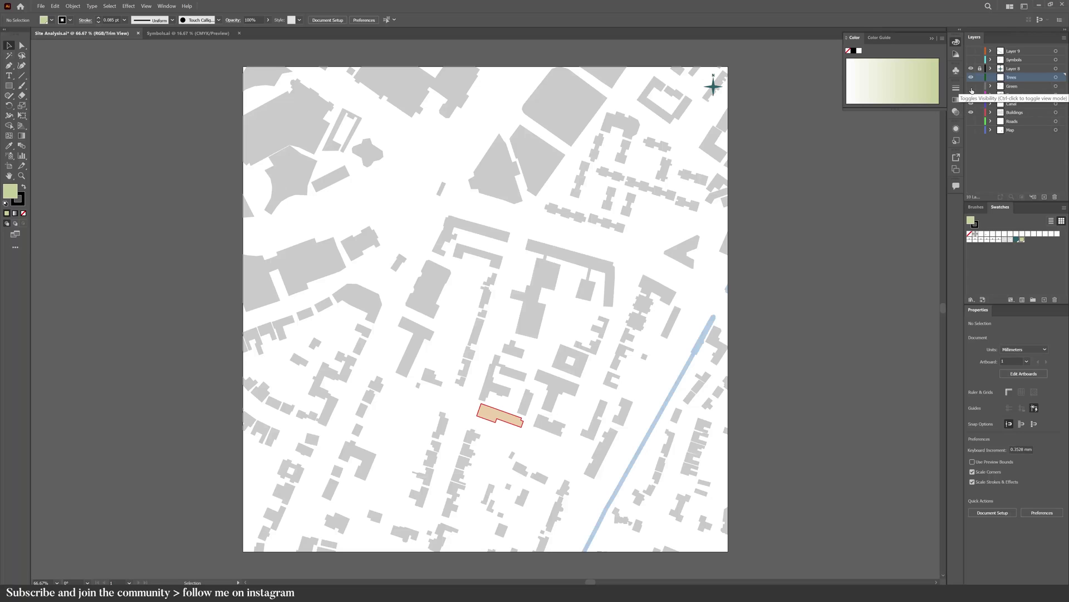
Step: Show the green-space and Trees layers and paste the six tree symbols from Symbols.ai onto the map
click(972, 87)
click(971, 77)
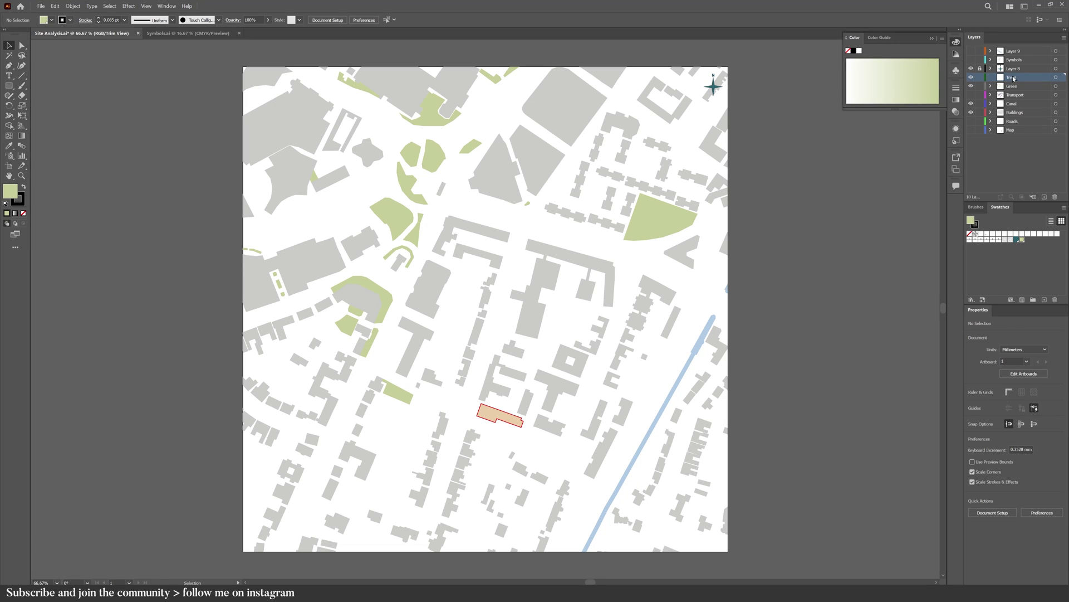
key(ctrl+Tab)
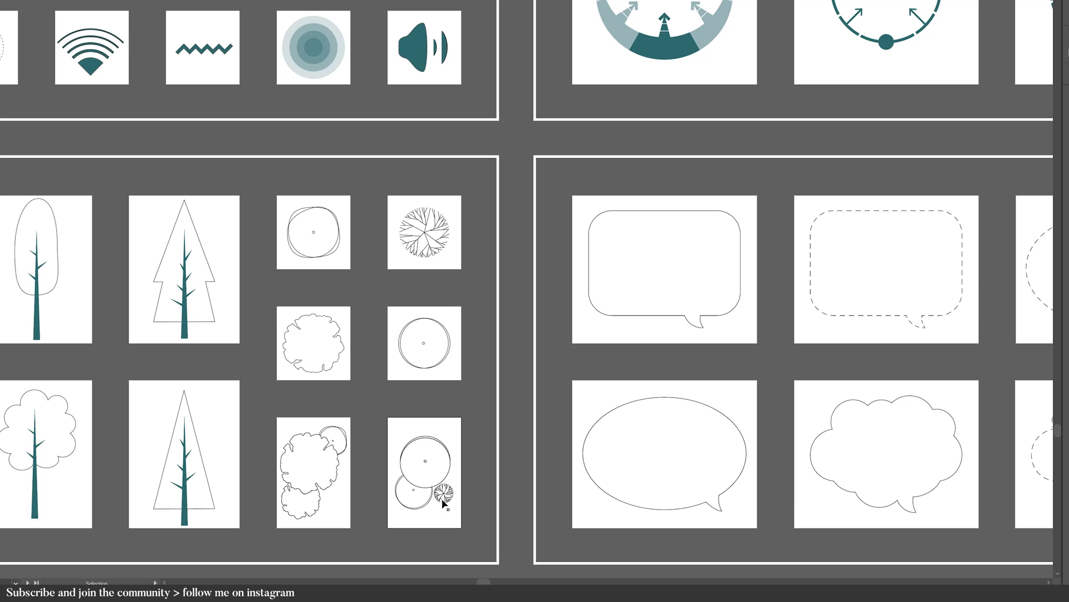
drag(444, 499, 298, 228)
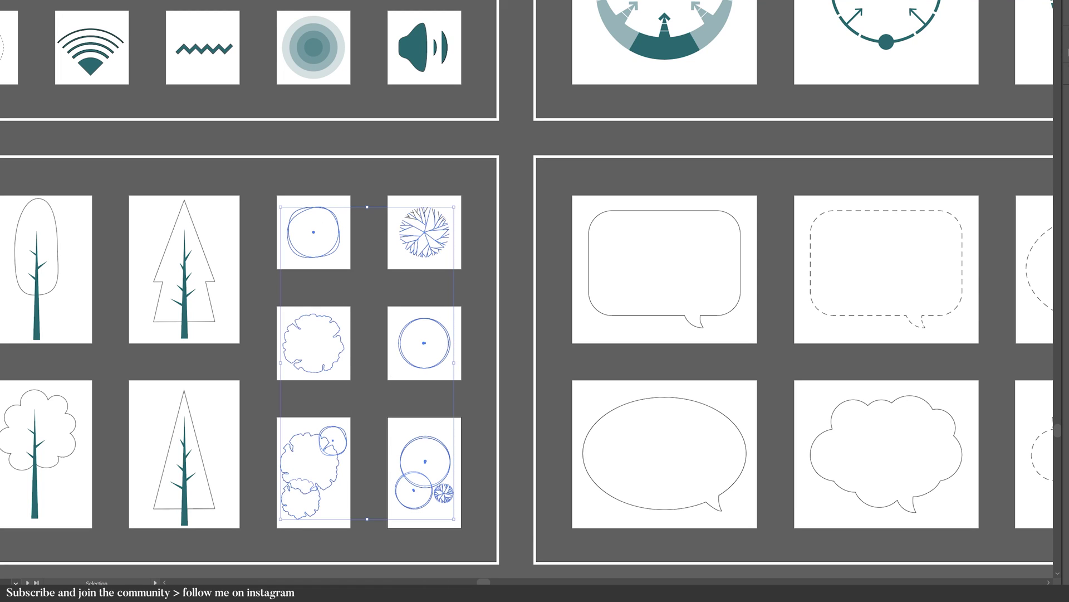
key(ctrl+c)
key(ctrl+Tab)
key(ctrl+v)
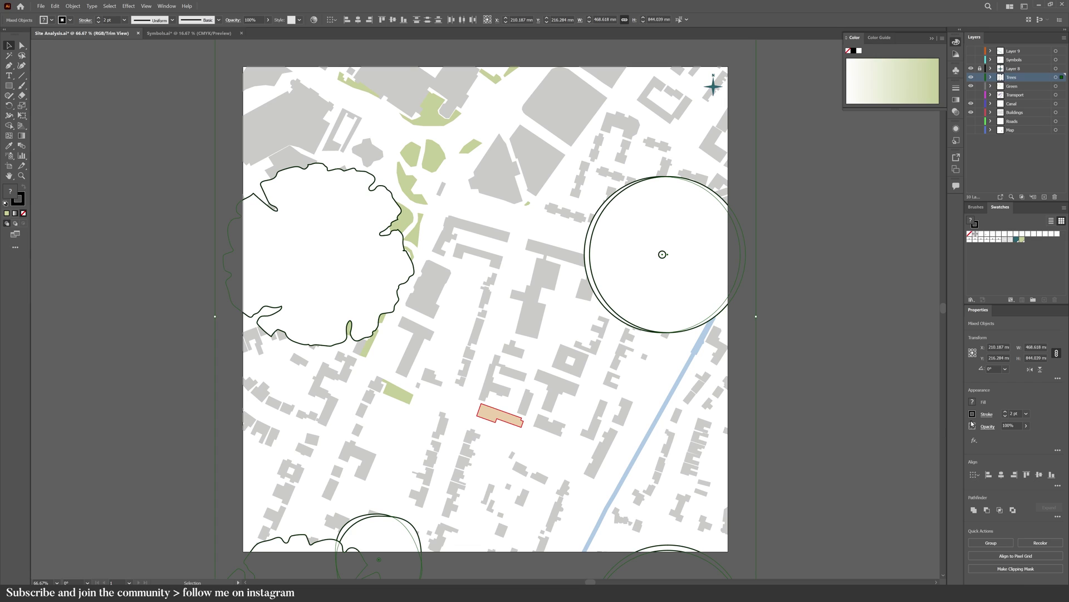
Step: Set the pasted trees to 20 mm wide with Scale Strokes & Effects turned off
click(1039, 347)
text(20)
key(Return)
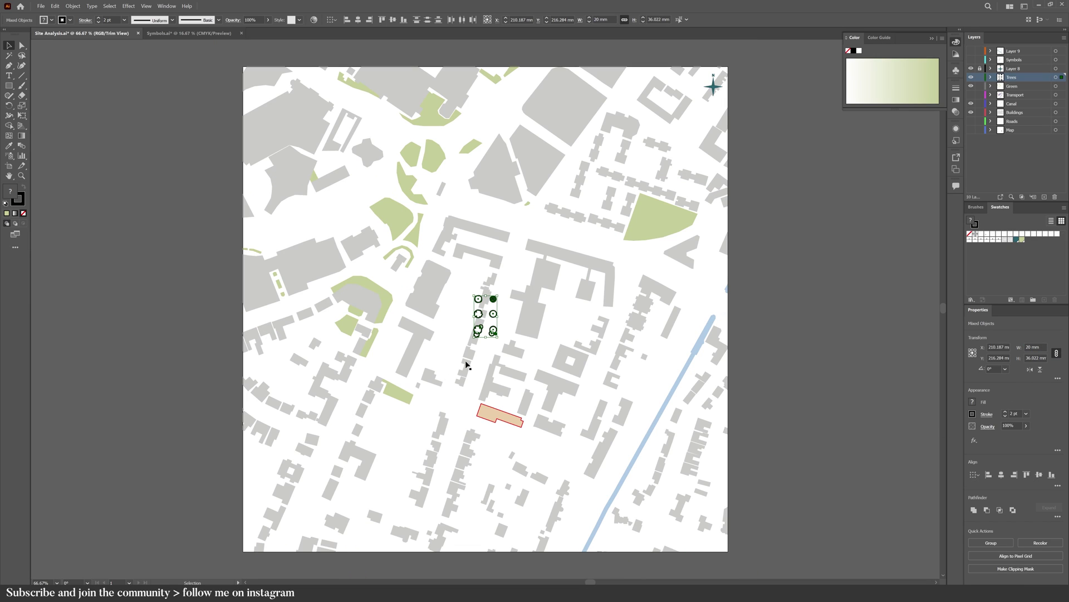
key(ctrl+z)
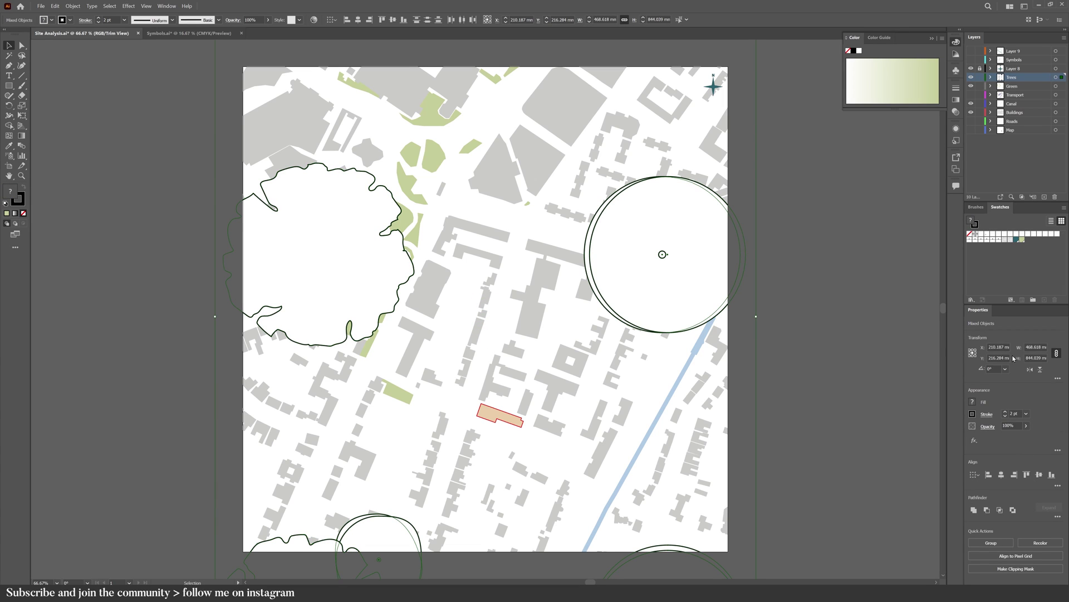
click(1058, 379)
click(971, 432)
click(1007, 215)
Step: Apply the 20 mm tree width, then show and target the Roads layer
text(20)
key(Return)
click(505, 436)
scroll(504, 436, up, 4)
click(970, 120)
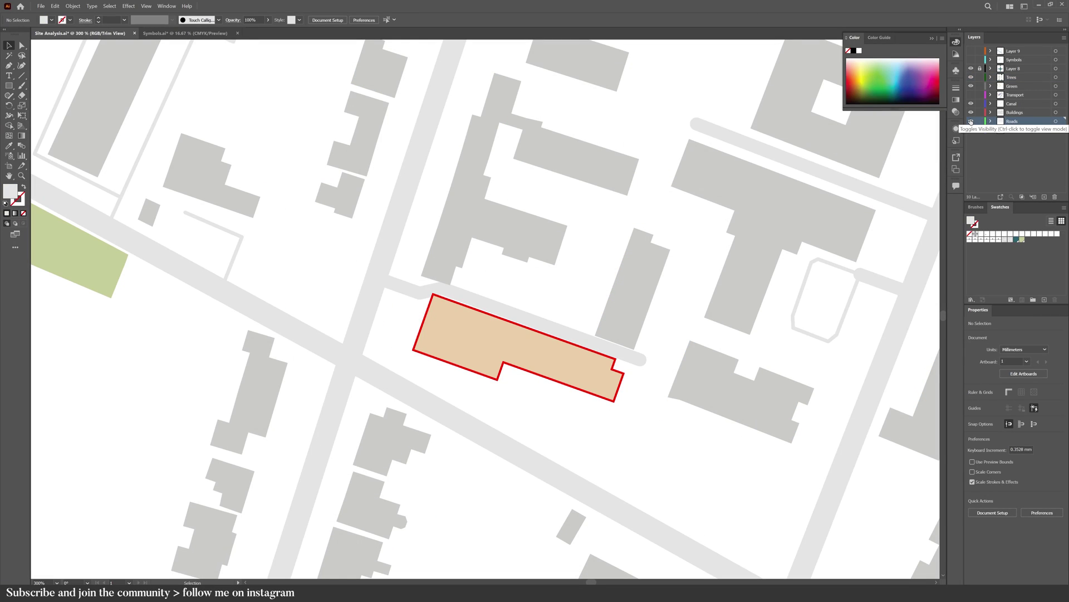
click(1012, 121)
Step: Pen a site-boundary polygon around the site building
key(p)
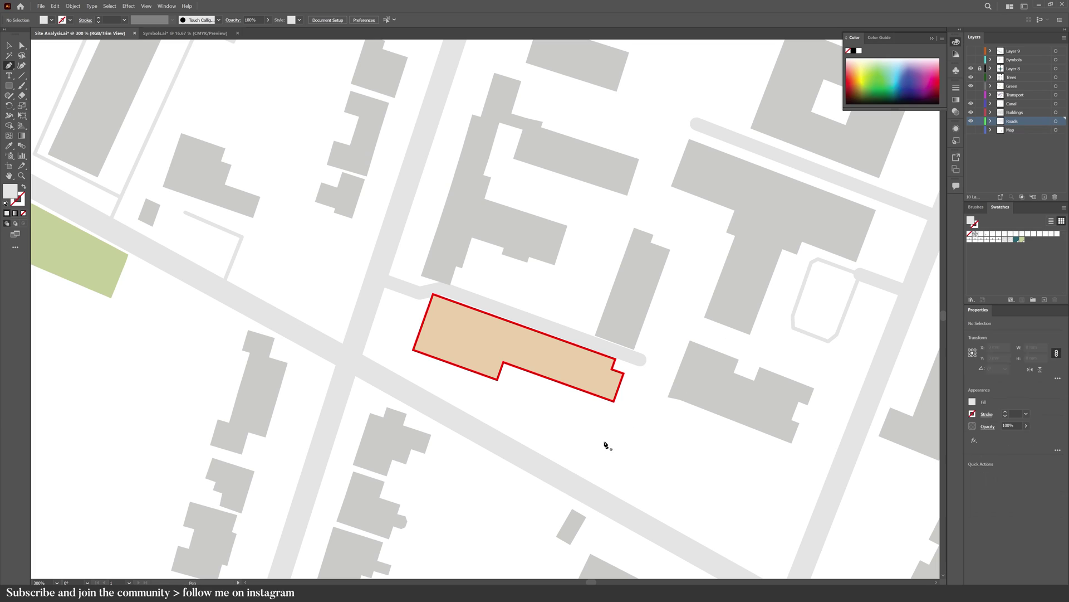
click(363, 354)
click(385, 288)
click(418, 300)
click(440, 294)
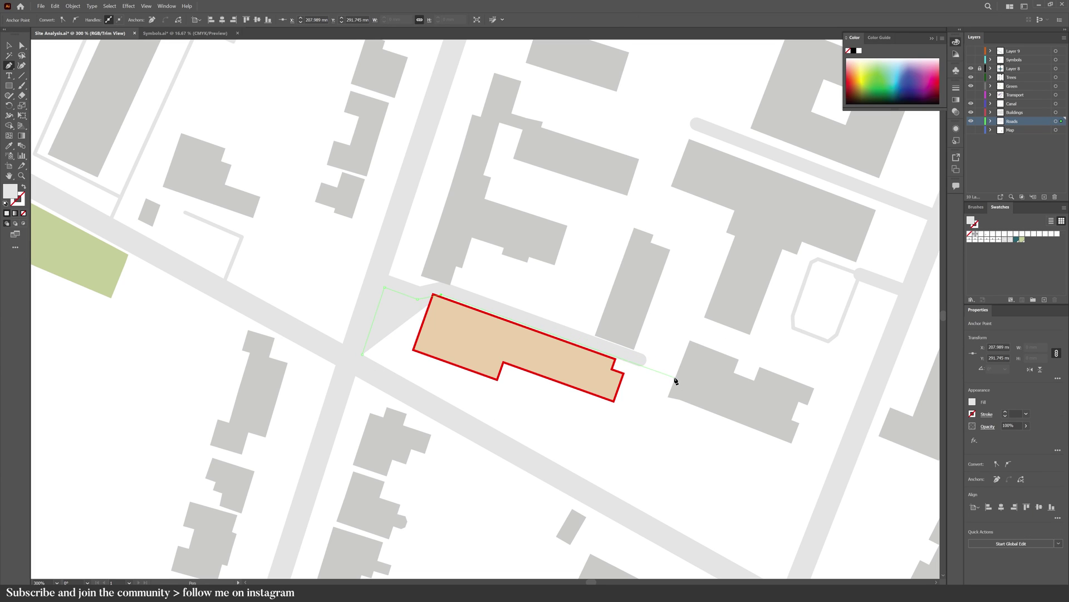
click(675, 381)
click(628, 502)
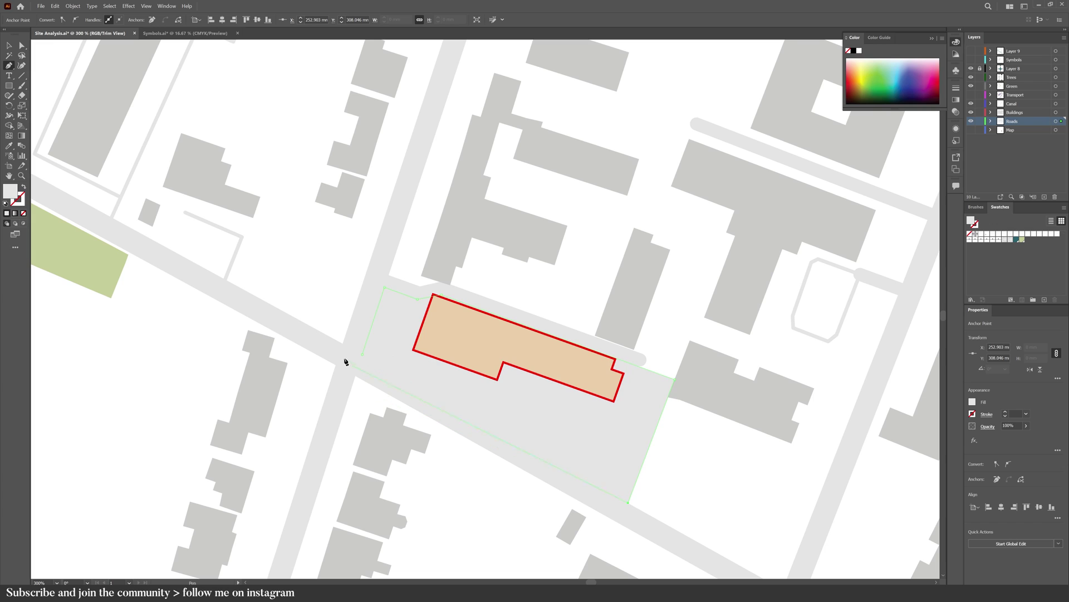
key(a)
Step: Set the site area to 50% opacity and hide the Roads layer
click(1020, 425)
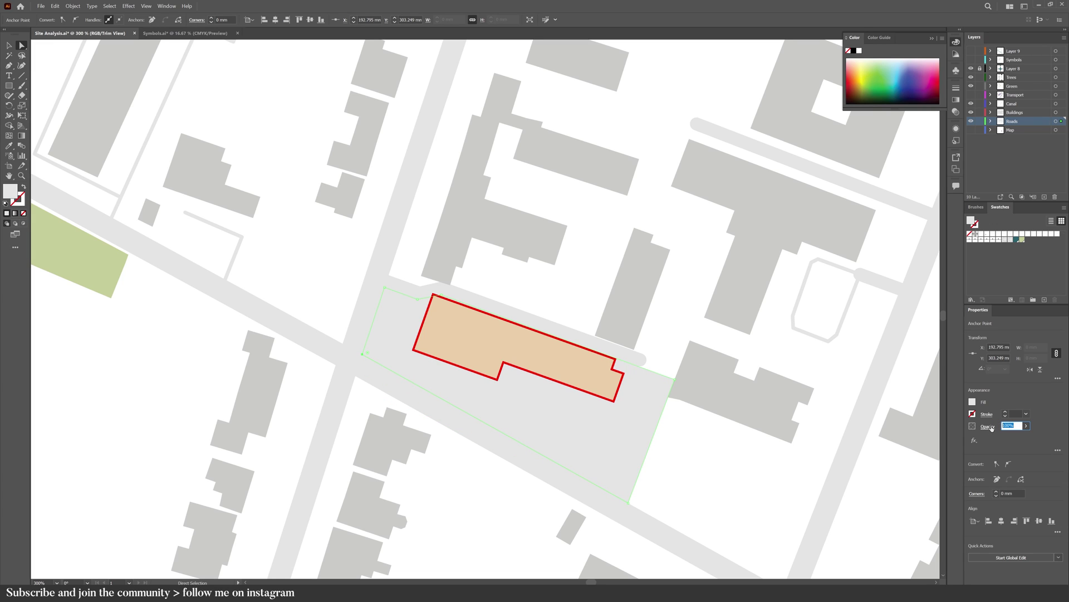
text(50)
key(Return)
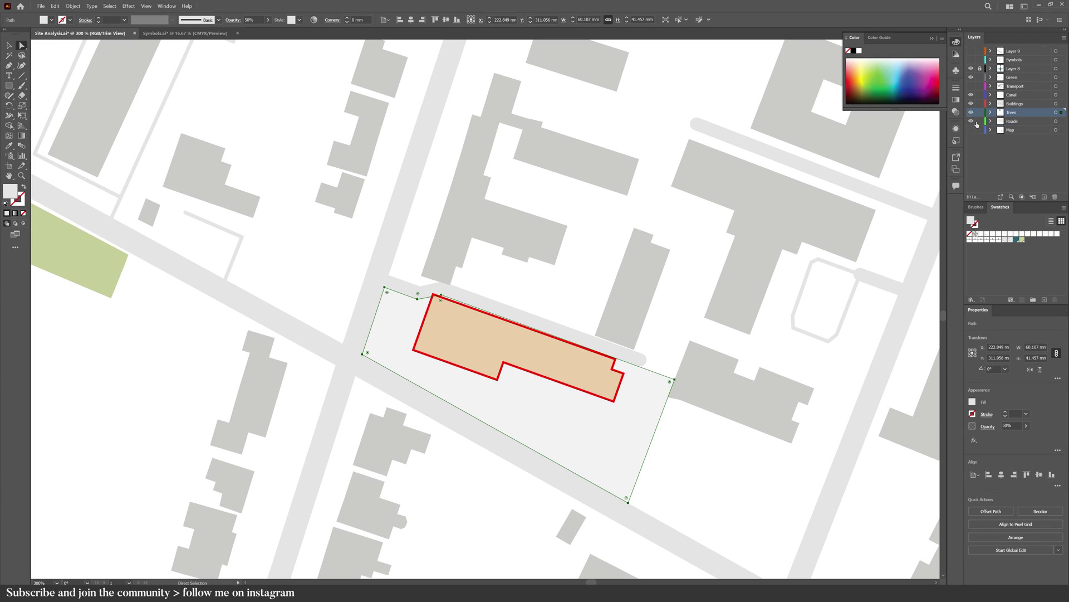
click(972, 122)
Step: Pen a faded green polygon along the building's south side
key(p)
click(405, 378)
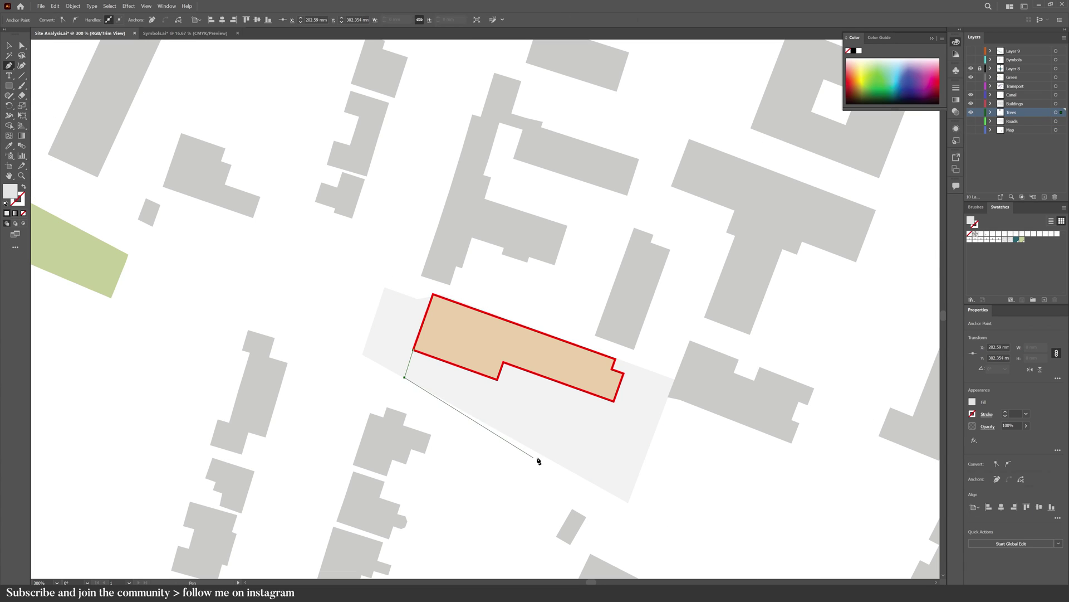
click(527, 445)
click(538, 411)
click(493, 393)
click(498, 380)
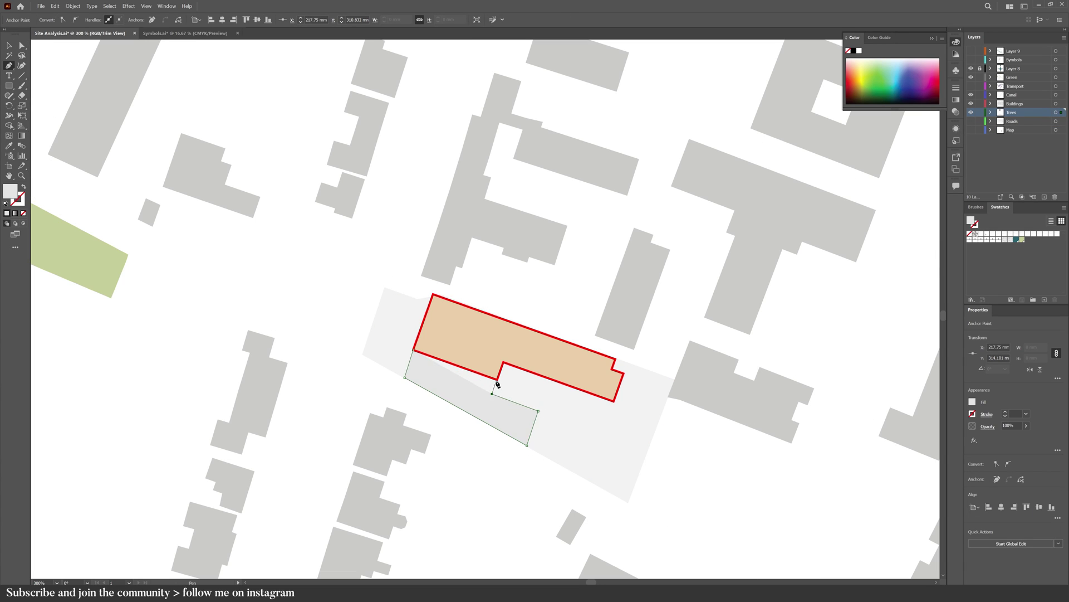
click(413, 350)
click(405, 378)
key(v)
key(4)
click(496, 489)
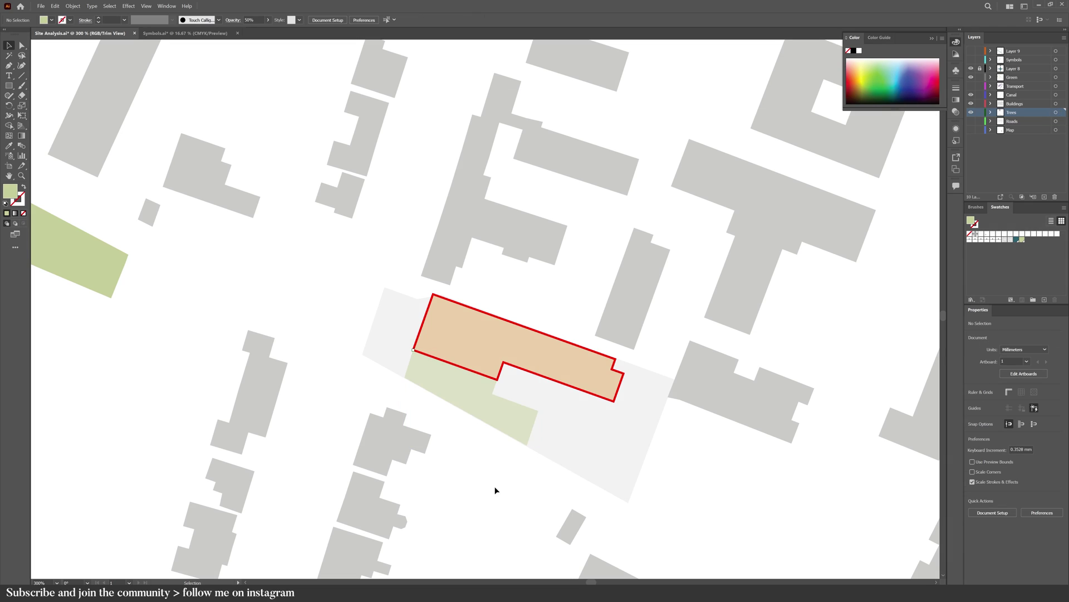
Step: Fill all tree symbols light green, switch to full Preview, and reposition the round tree group
scroll(513, 485, down, 1)
click(497, 142)
scroll(500, 83, up, 1)
key(ctrl+plus)
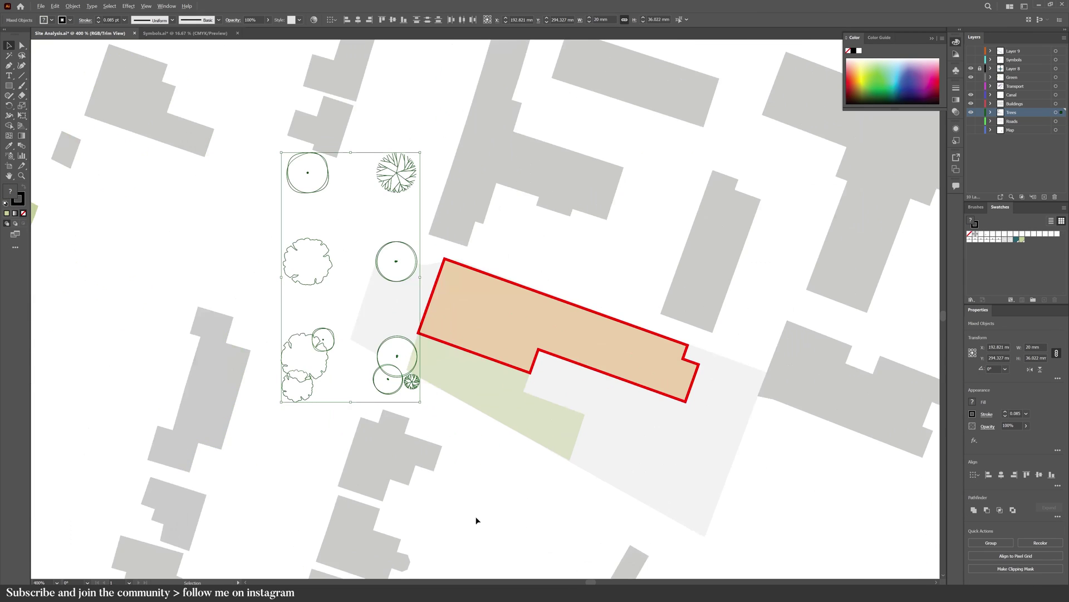
scroll(475, 518, up, 1)
key(ctrl+shift+a)
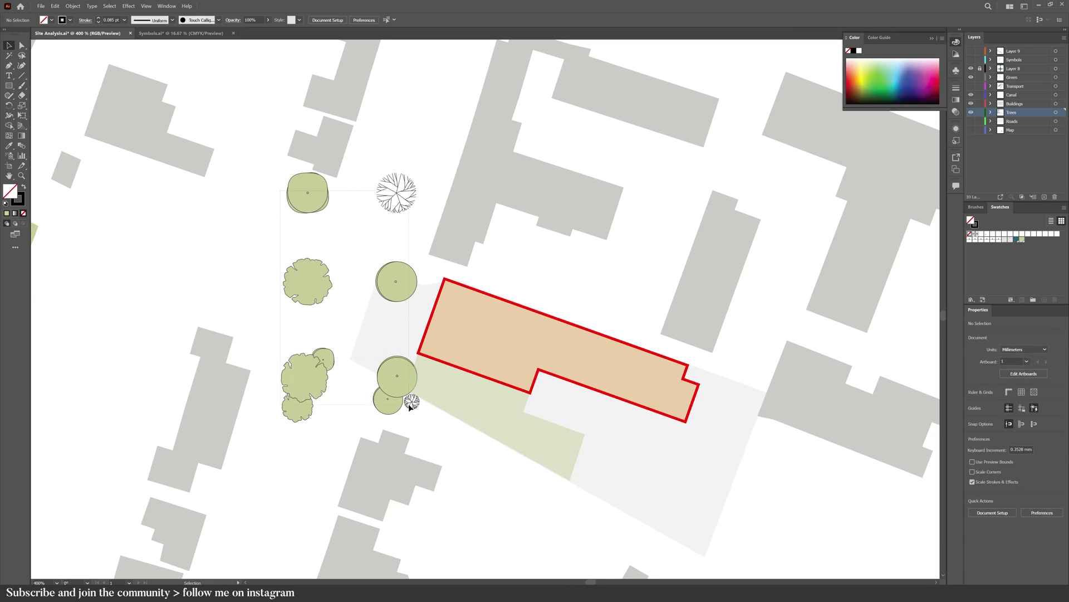
key(ctrl+a)
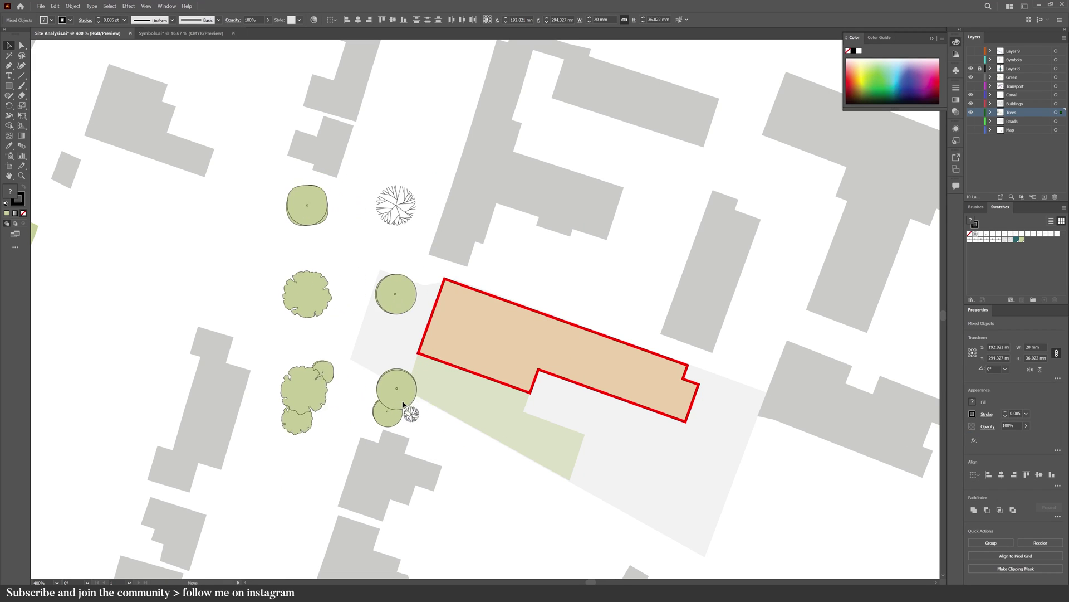
drag(411, 410, 526, 429)
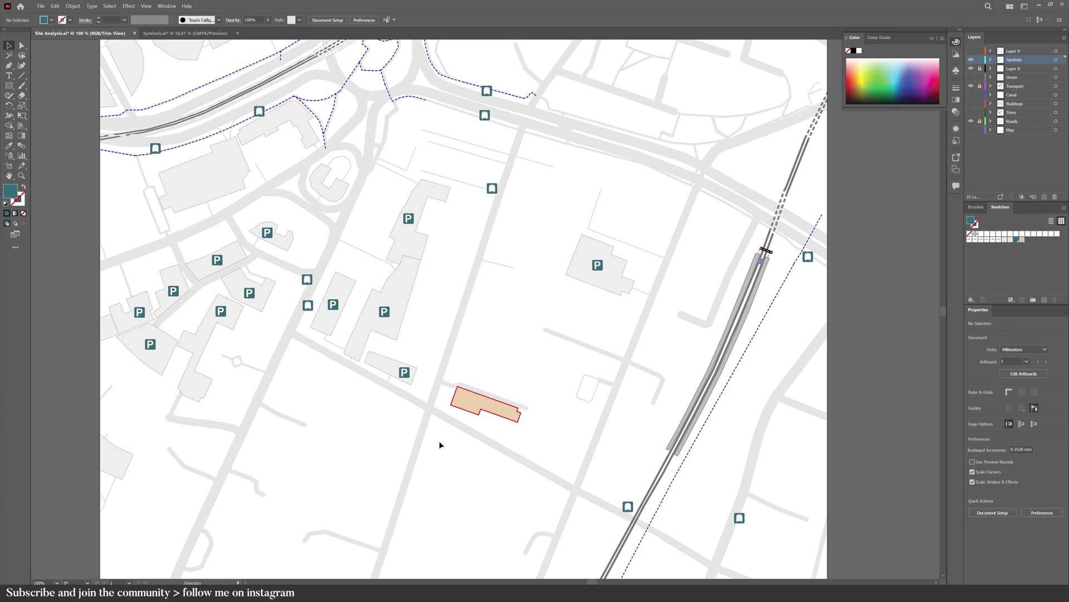
Step: Draw a large circle centred on the site with the Ellipse tool
scroll(435, 453, up, 1)
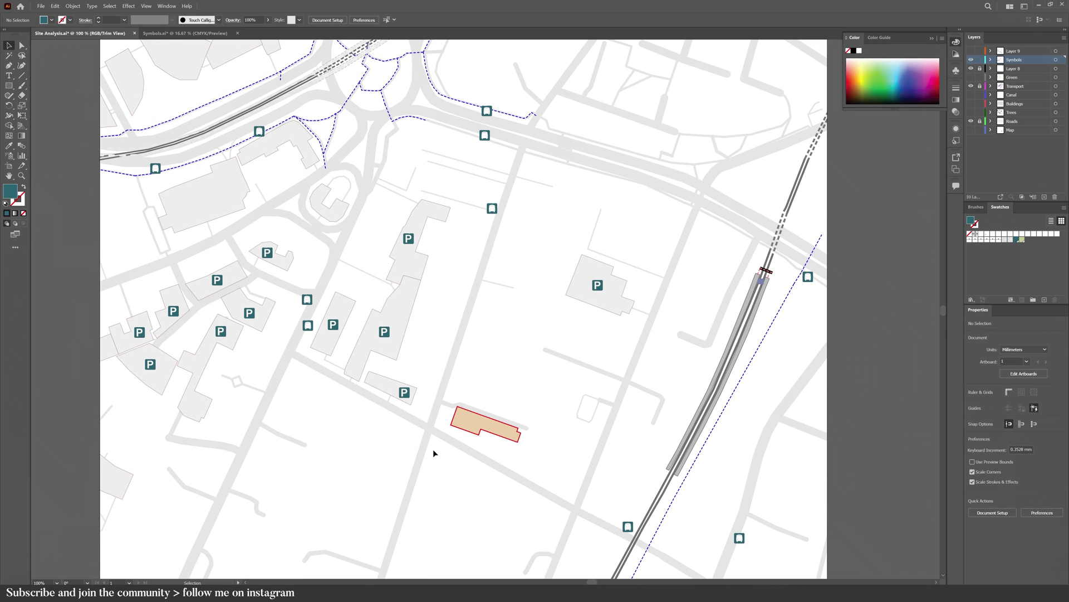
drag(9, 86, 30, 111)
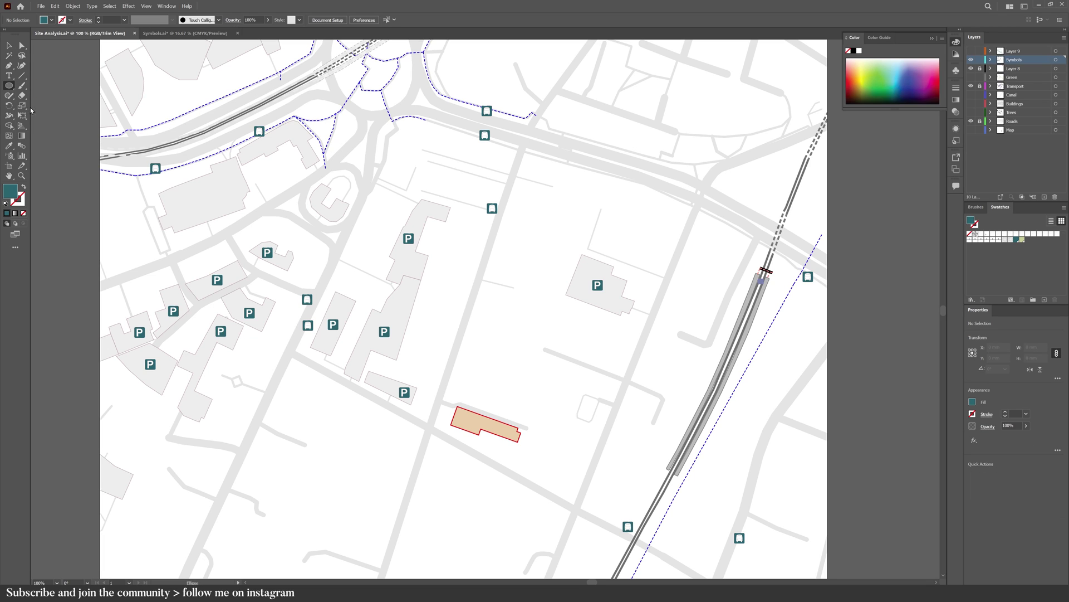
drag(478, 422, 763, 562)
Step: Give the circle no fill and a dashed default stroke, then shrink it slightly
scroll(437, 274, down, 1)
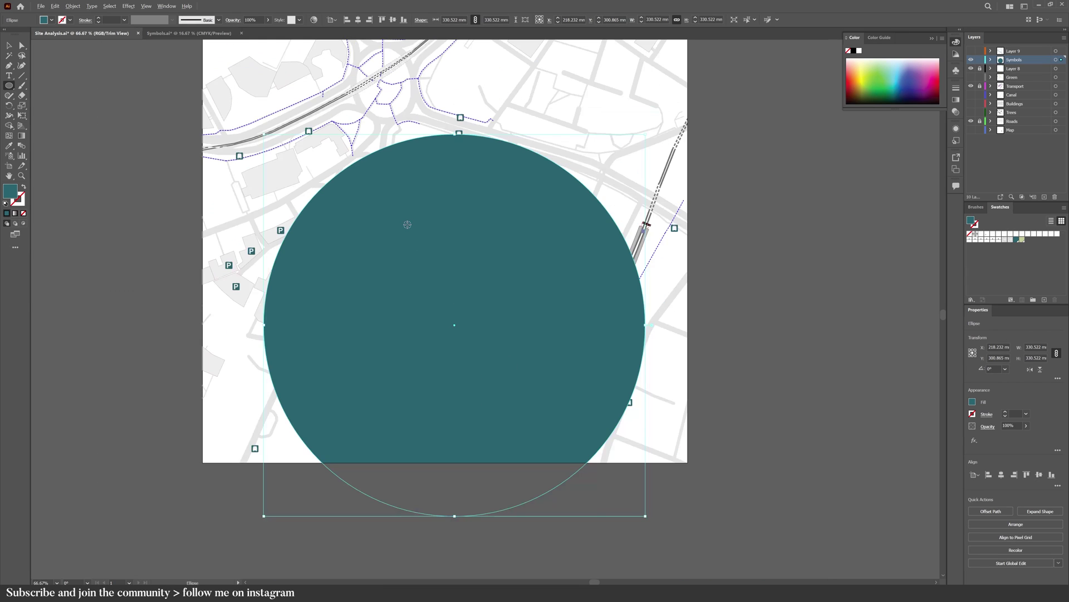
click(7, 204)
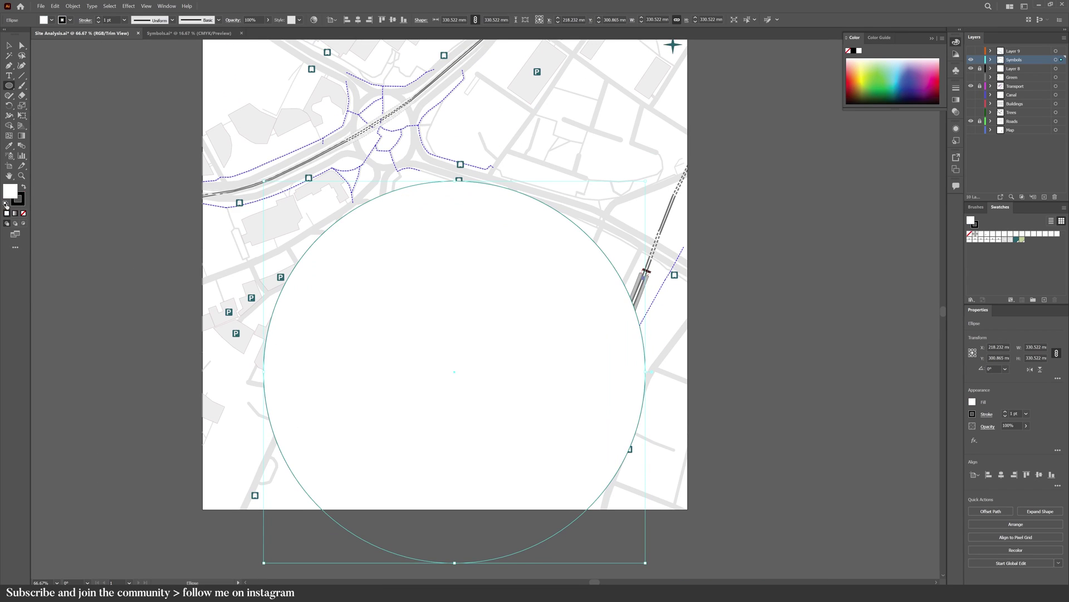
click(23, 213)
click(987, 414)
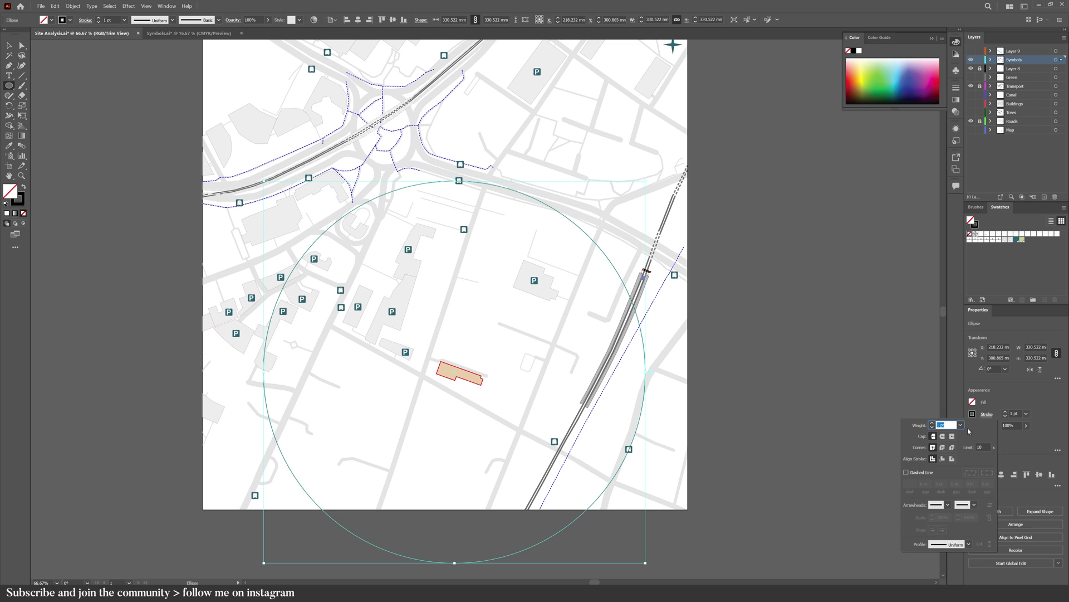
click(906, 472)
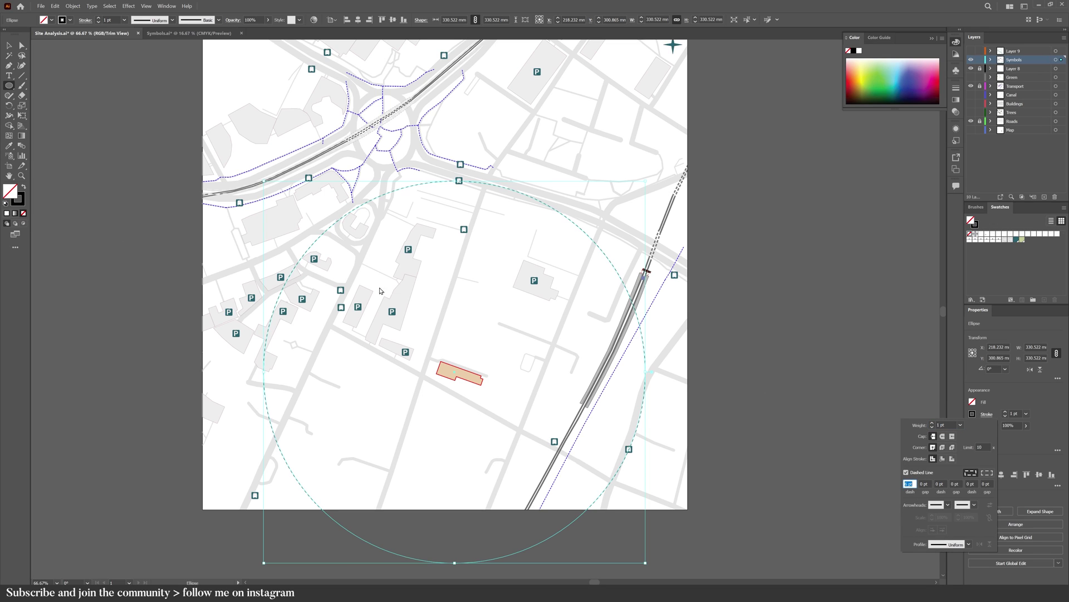
click(10, 49)
click(9, 45)
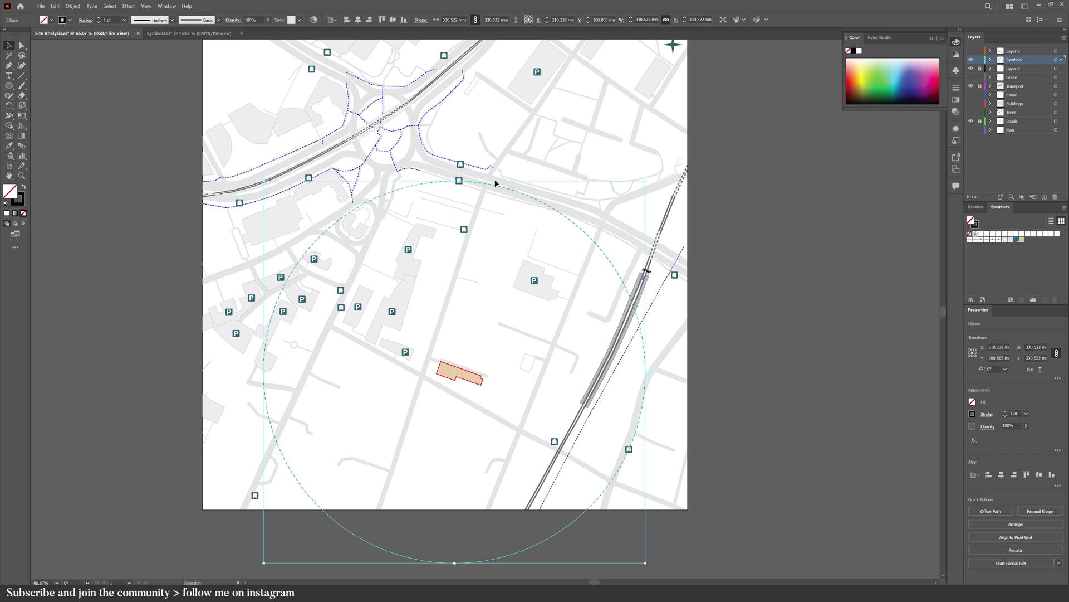
drag(646, 181, 637, 185)
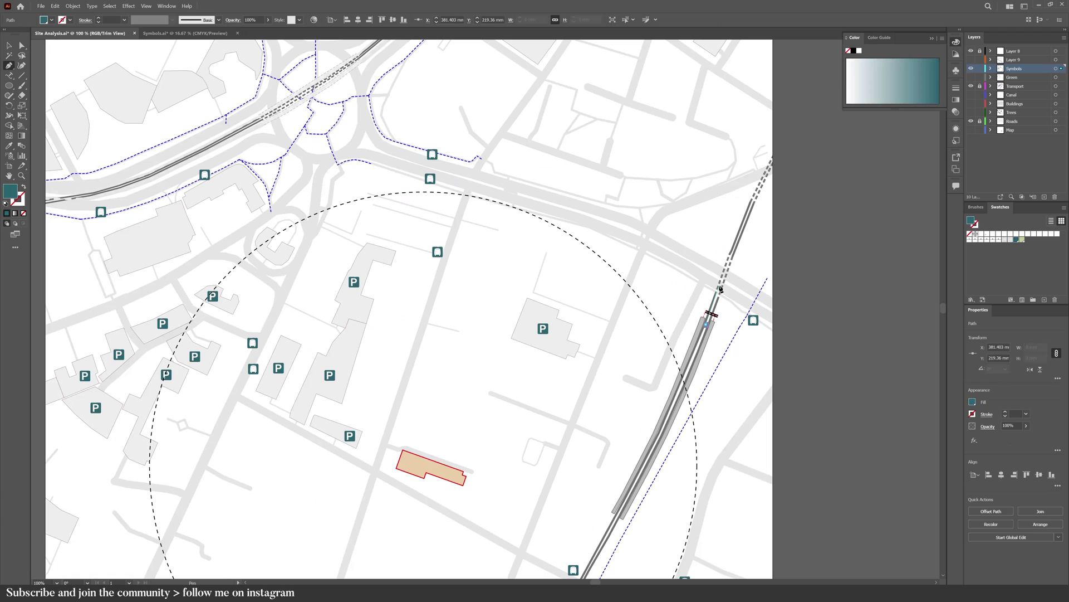
Step: Pen an unfilled teal route along the roads past the site toward the lower left
click(719, 287)
click(639, 240)
key(shift+x)
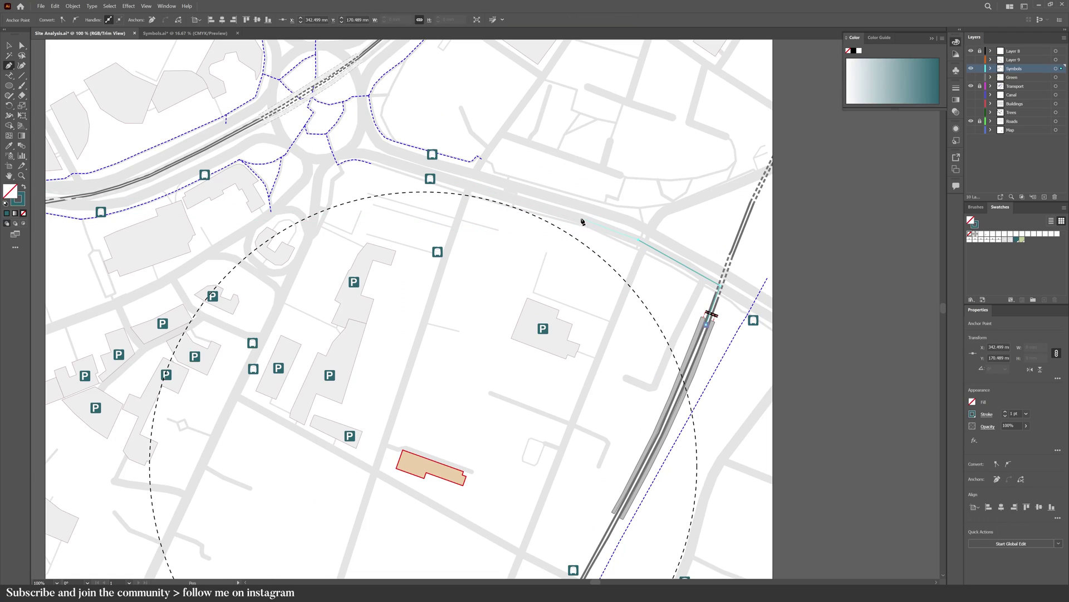
click(581, 217)
click(468, 188)
click(375, 473)
click(233, 399)
scroll(233, 400, down, 5)
click(111, 543)
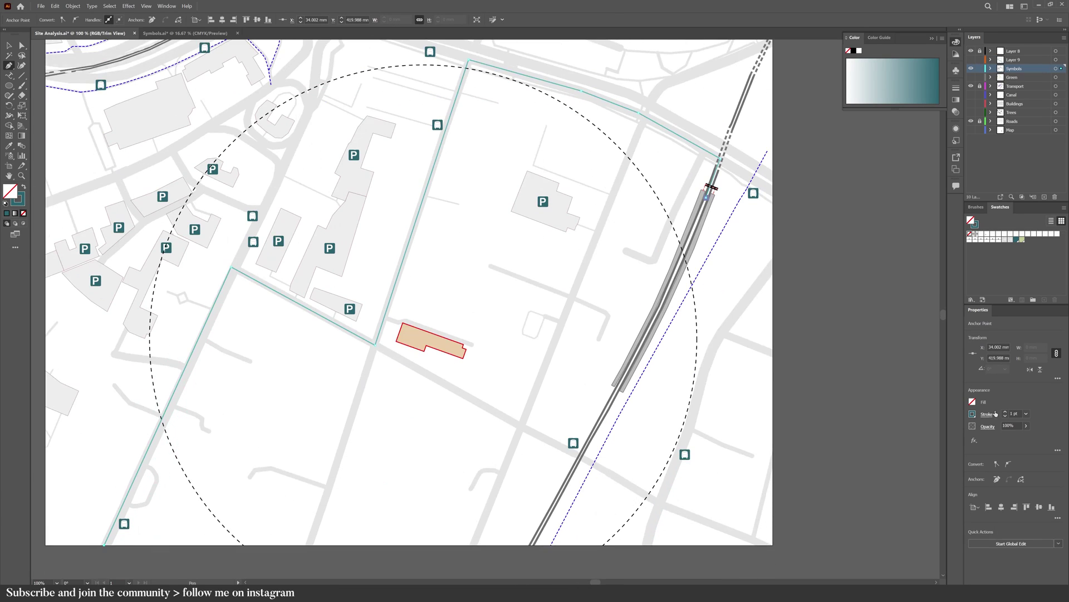
scroll(330, 370, up, 2)
Step: Thicken the route's stroke and move its corner onto the rail crossing
key(a)
click(233, 315)
scroll(710, 292, up, 1)
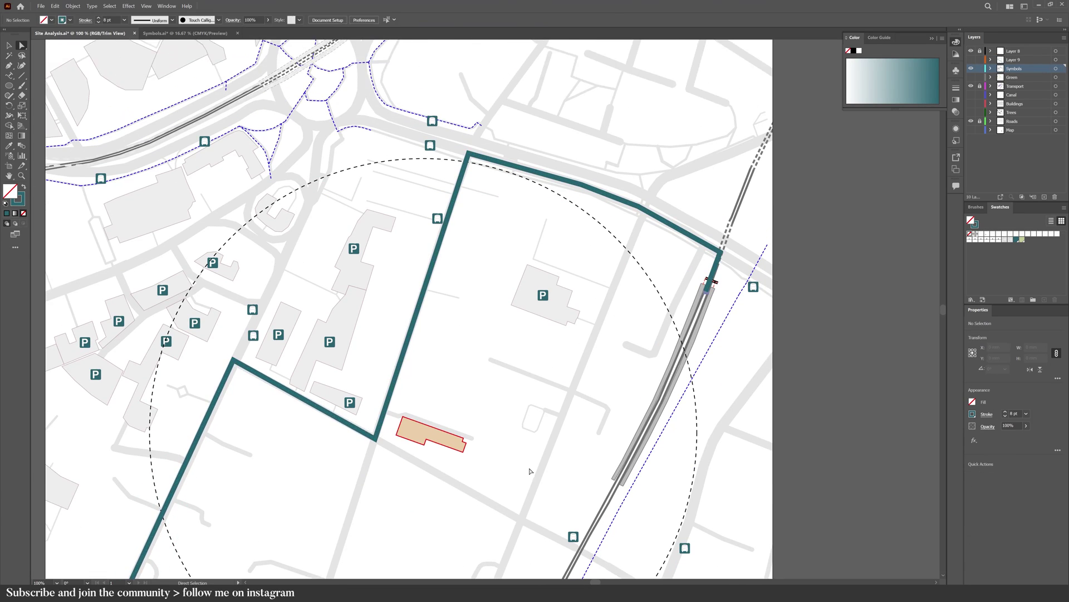
scroll(710, 292, up, 5)
click(744, 93)
drag(743, 94, 724, 90)
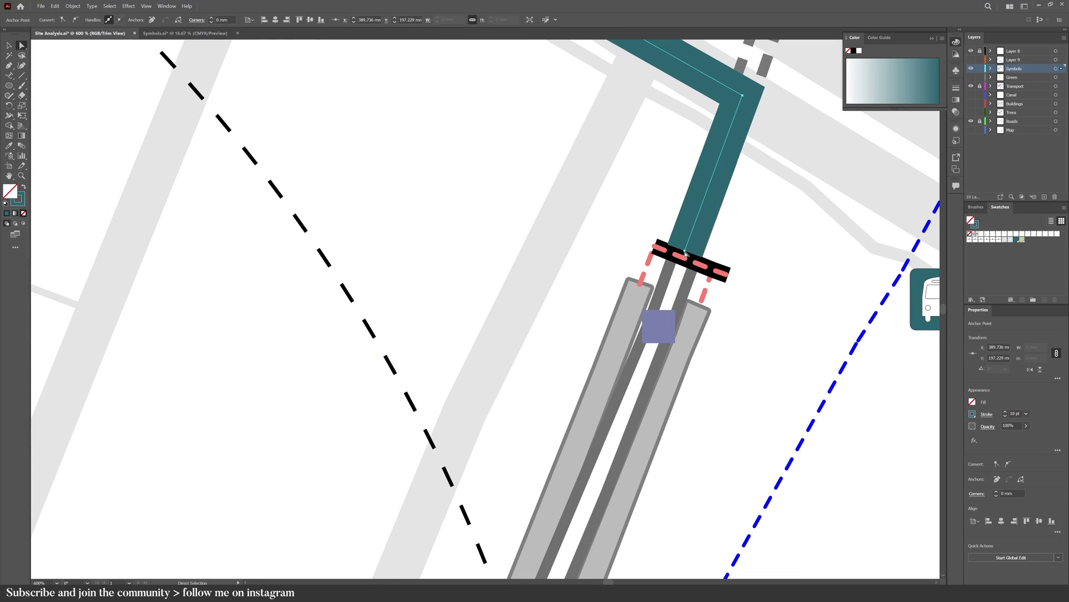
key(ctrl+shift+a)
key(ctrl+0)
Step: Paste the teal arrows from Symbols.ai beside the site, angled to point at the building
click(213, 34)
click(117, 267)
key(ctrl+c)
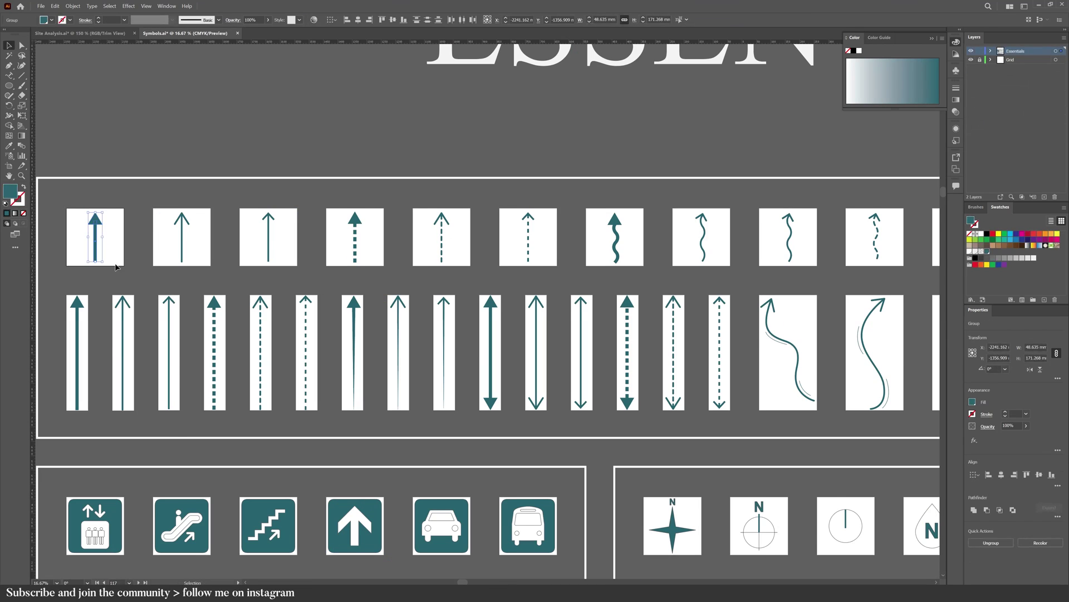
key(ctrl+Tab)
key(ctrl+v)
drag(503, 239, 497, 354)
key(ctrl+v)
drag(545, 394, 569, 390)
Step: Pen a teal line along the road below the site and give it a Round Cap
key(p)
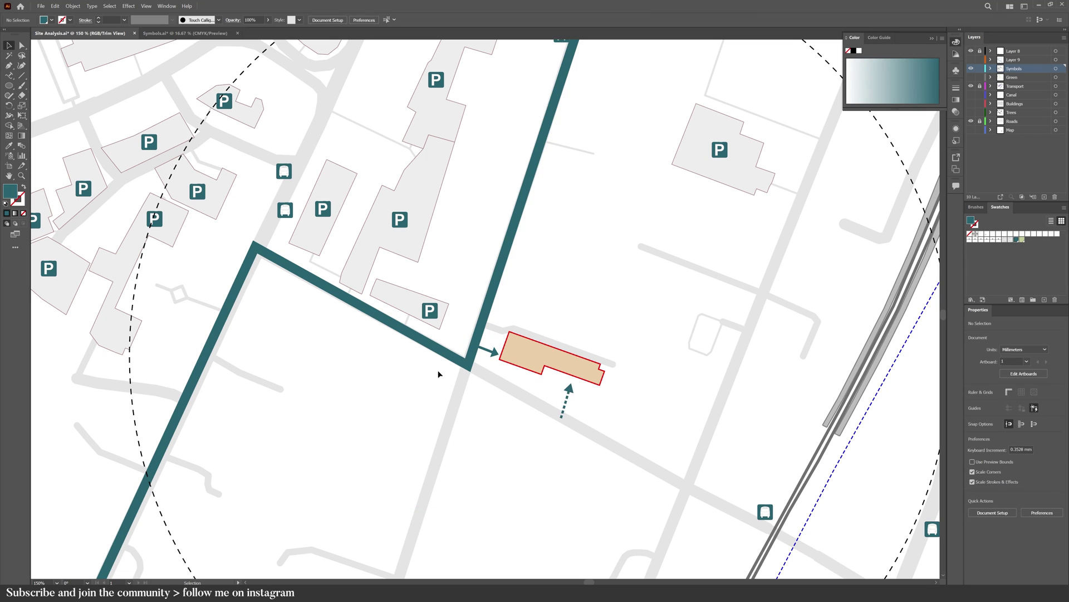
click(468, 365)
key(shift+x)
click(568, 419)
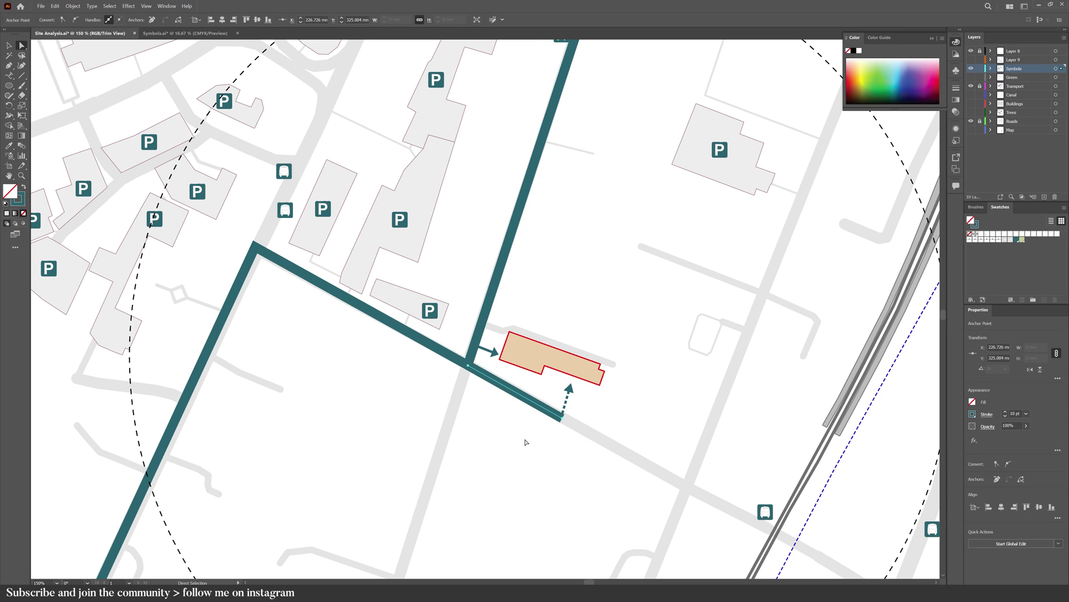
scroll(579, 425, up, 2)
drag(568, 419, 570, 423)
click(986, 413)
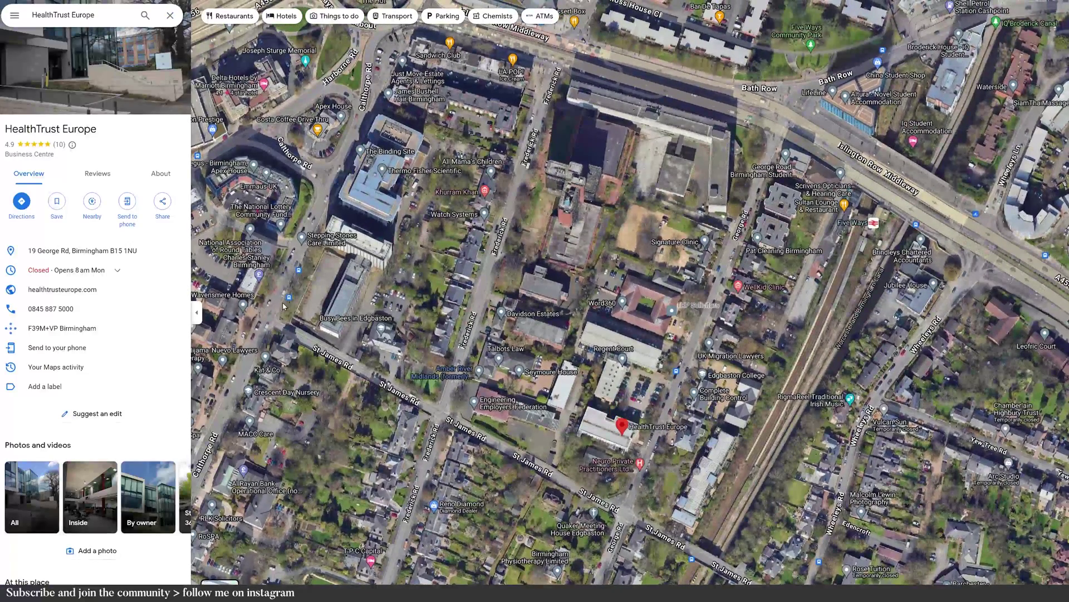
Step: Check nearby business listings, then enter Street View on 13 Frederick Rd facing the Edgbaston College sign
click(571, 374)
click(523, 314)
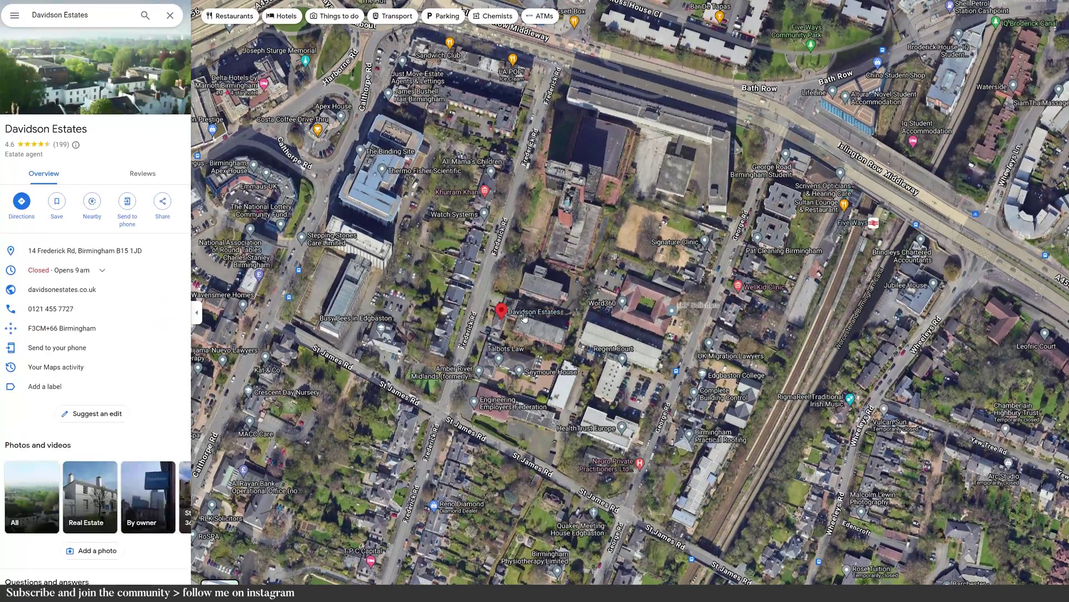
click(602, 302)
click(613, 351)
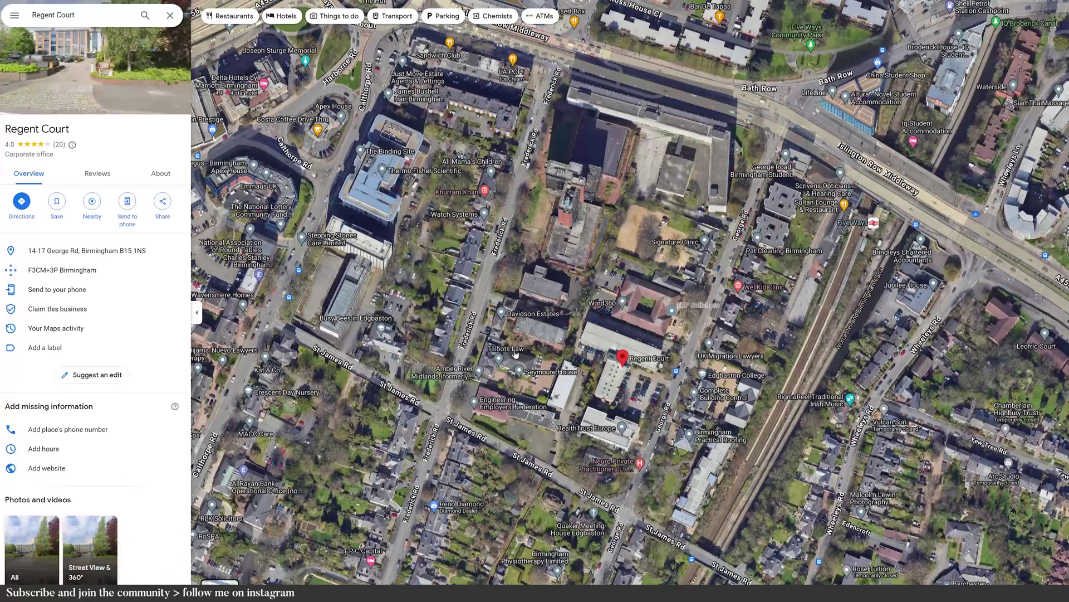
drag(613, 351, 688, 431)
click(523, 295)
click(94, 59)
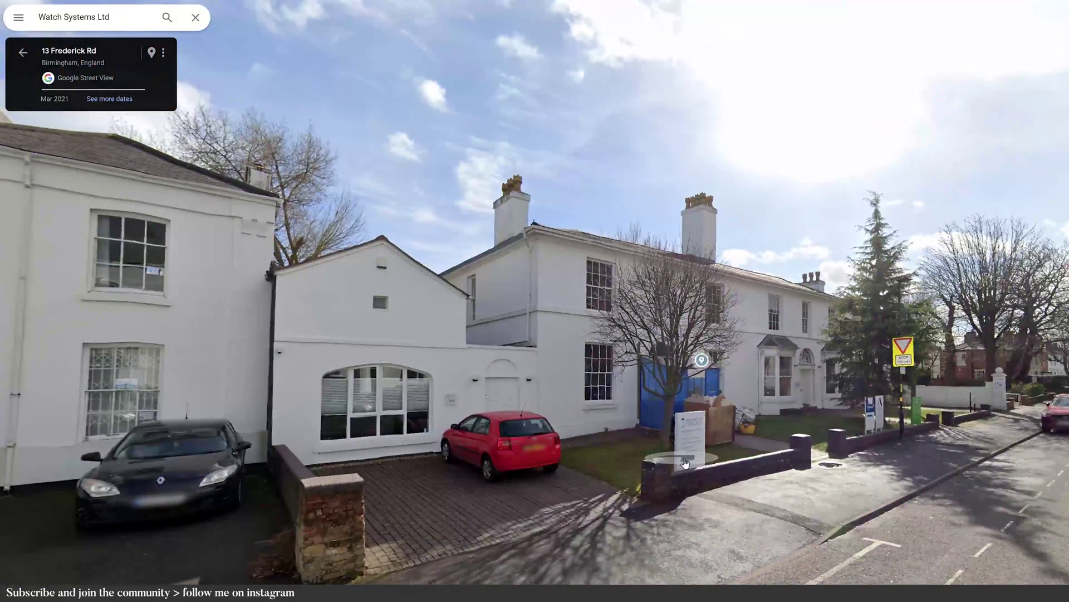
click(688, 448)
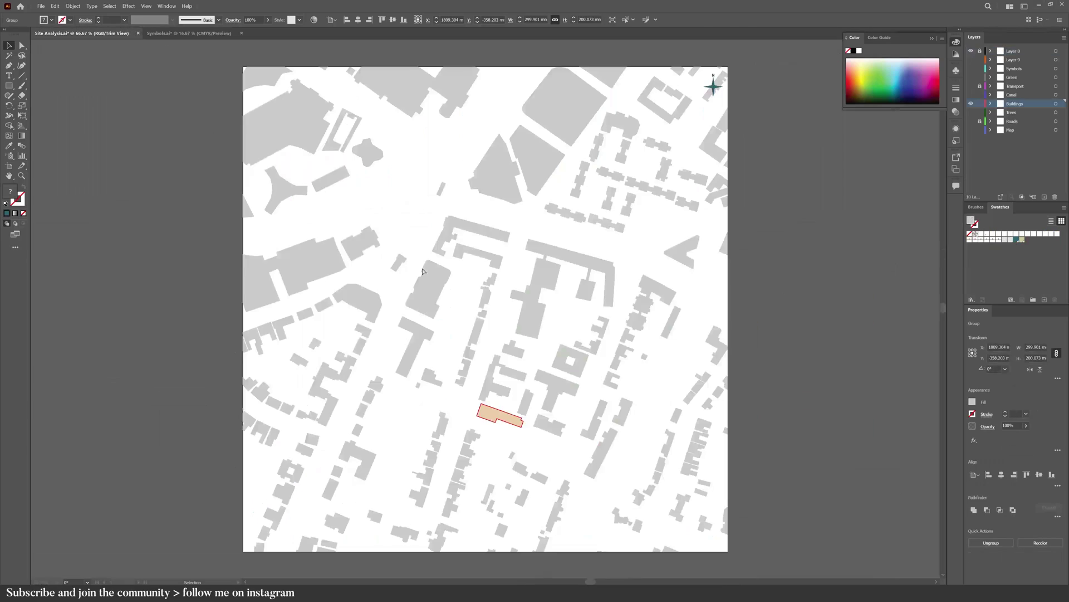
Step: Paste the six-colour palette, shrink it and place it at the map's top left
key(ctrl+v)
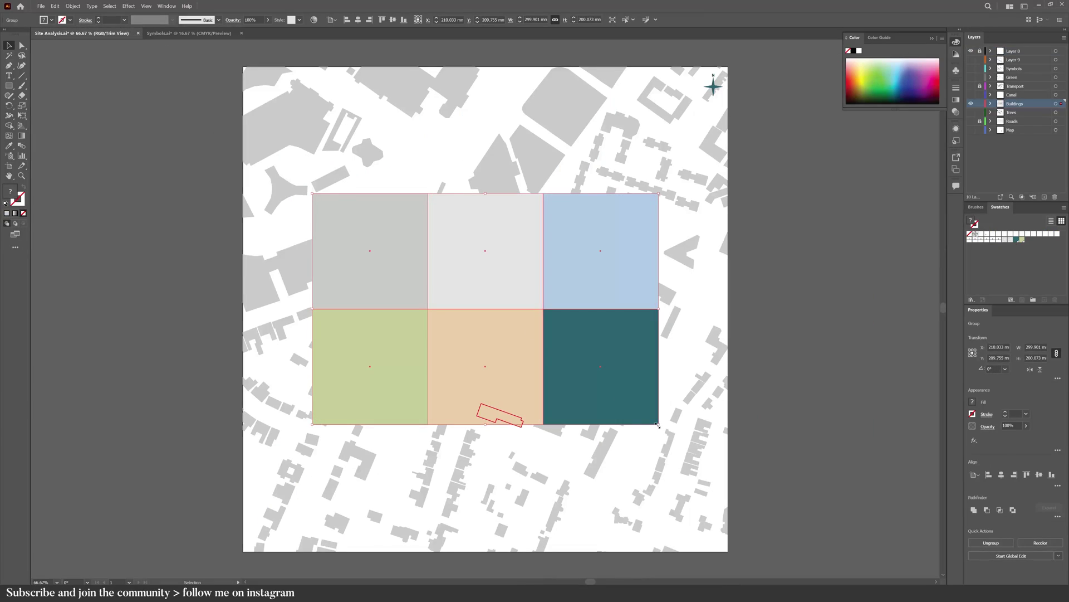
drag(658, 425, 361, 231)
drag(336, 212, 427, 160)
click(410, 229)
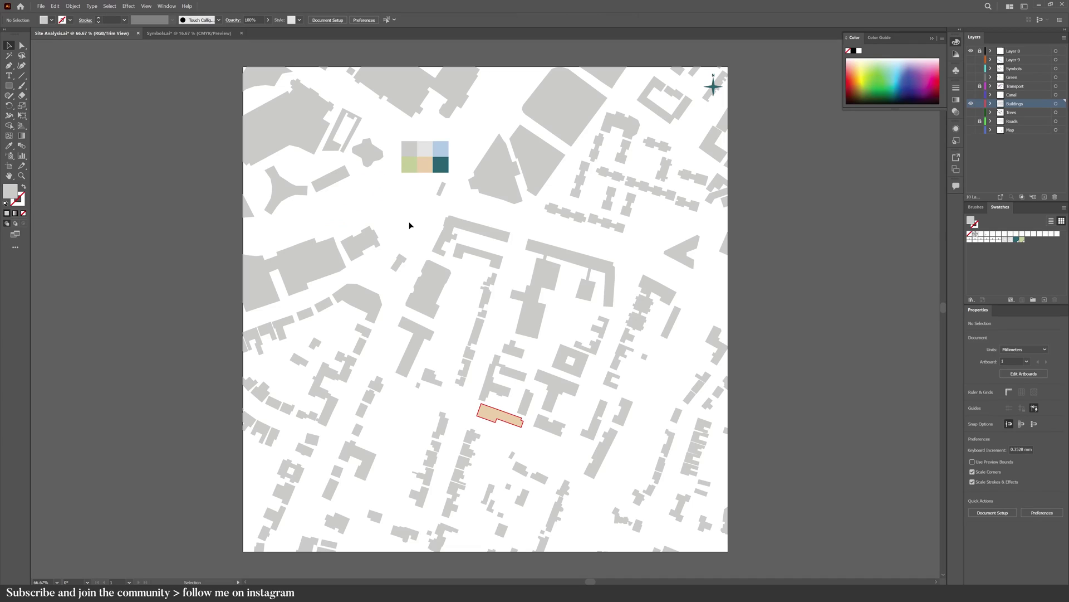
Step: Colour a small building light blue and the top-right building cluster teal from the palette
click(399, 262)
click(438, 228)
drag(589, 177, 580, 143)
key(i)
click(441, 163)
key(v)
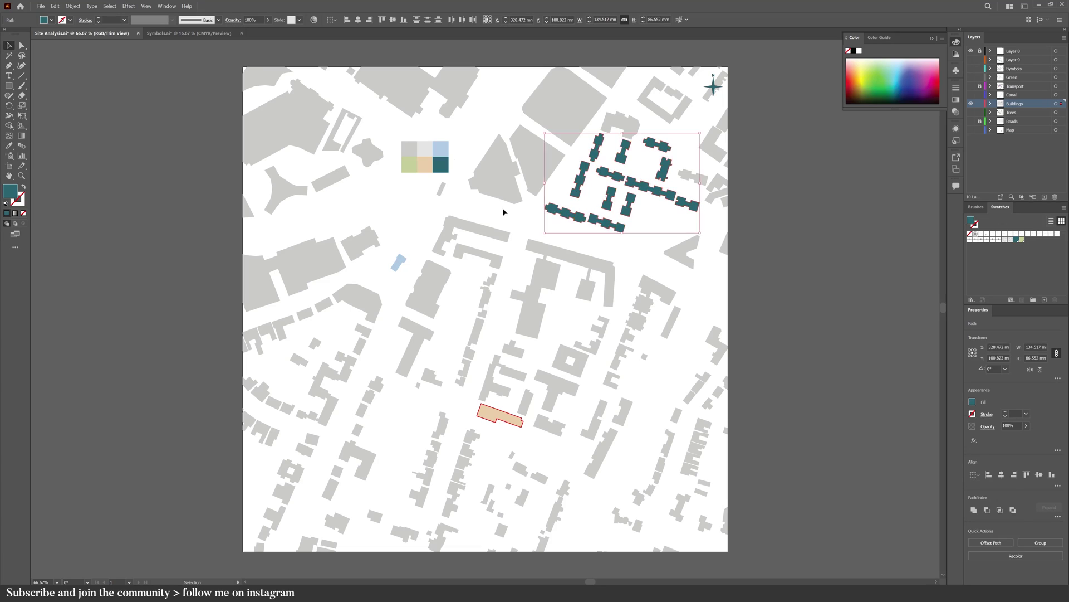
click(503, 208)
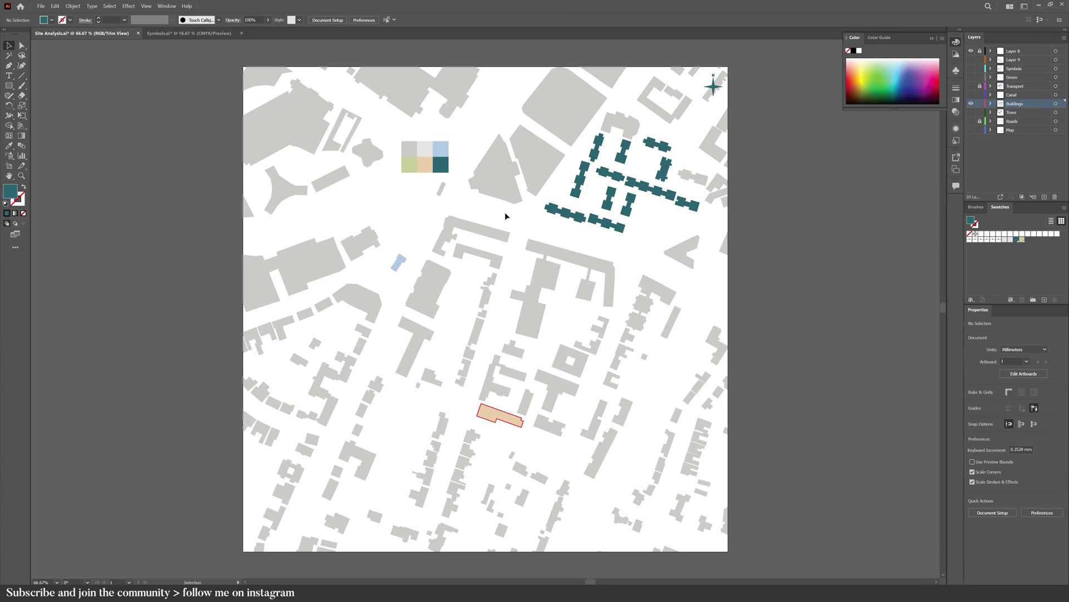
Step: Fill the building group north of the site and the small building below it with teal, then select the courtyard building and its neighbours
drag(522, 330, 523, 330)
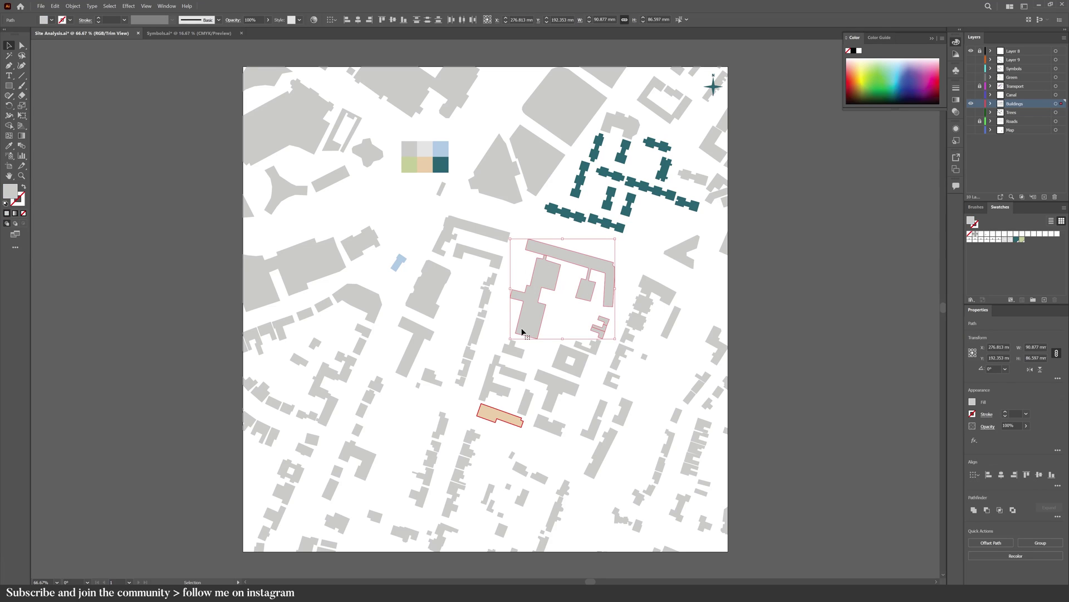
key(i)
click(592, 214)
key(v)
click(597, 348)
key(i)
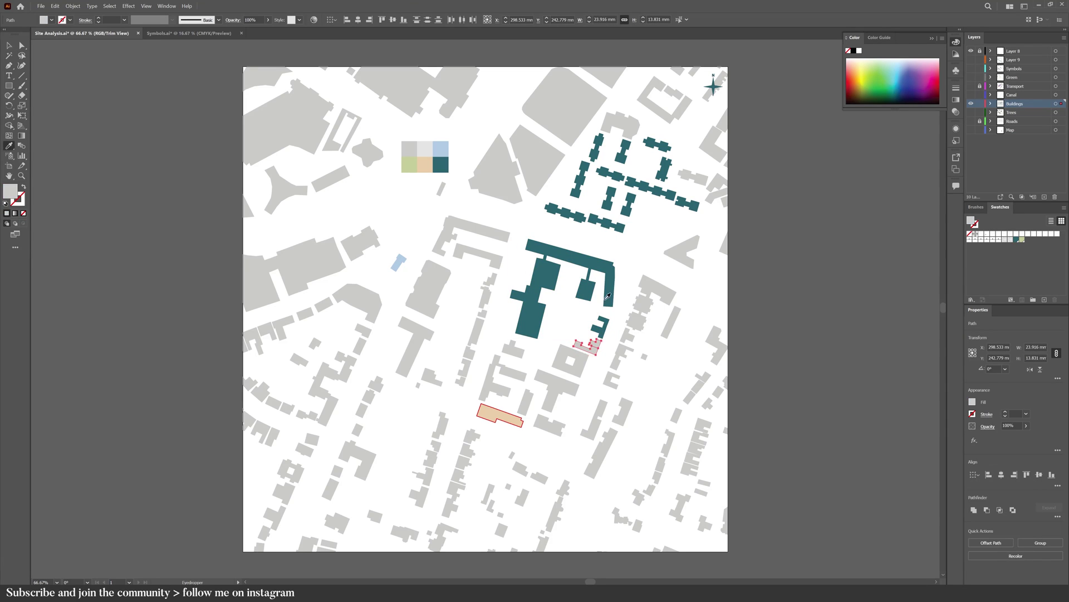
click(601, 325)
key(v)
click(577, 364)
drag(529, 395, 477, 342)
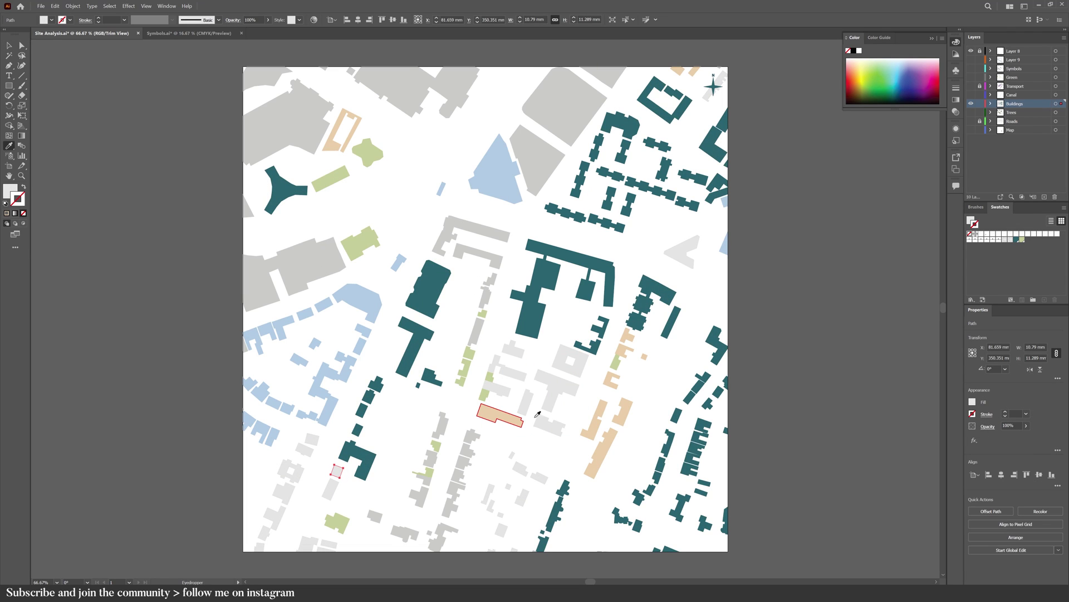
Step: Give the selected buildings a darker palette fill and save the land-use map
click(357, 463)
key(v)
click(393, 483)
key(ctrl+s)
Step: Browse the bed and plate icons in Symbols.ai, then select two buildings north of the site
key(ctrl+Tab)
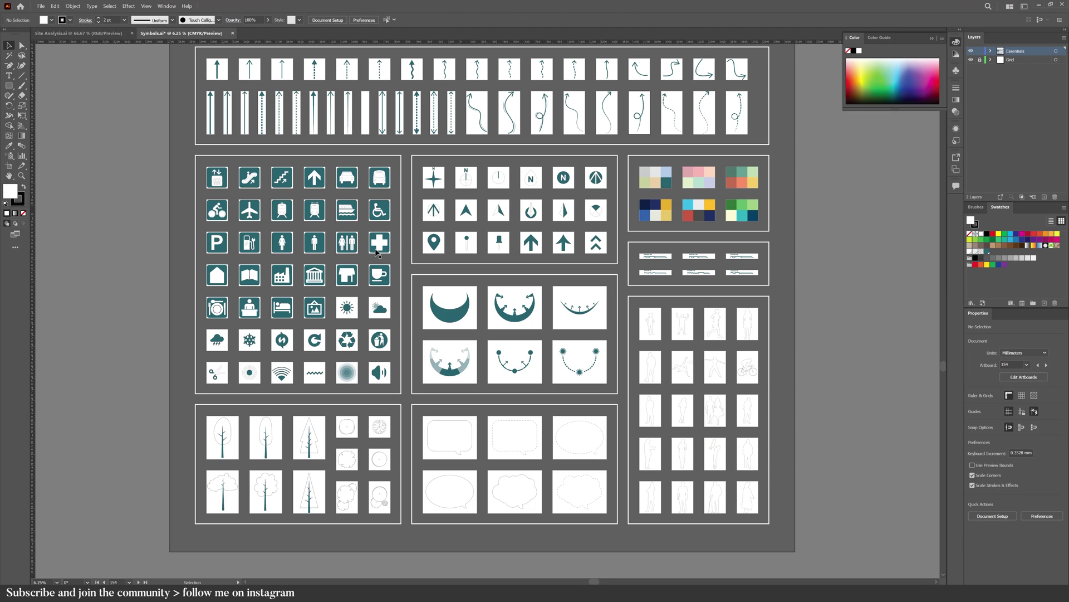
click(376, 252)
click(281, 307)
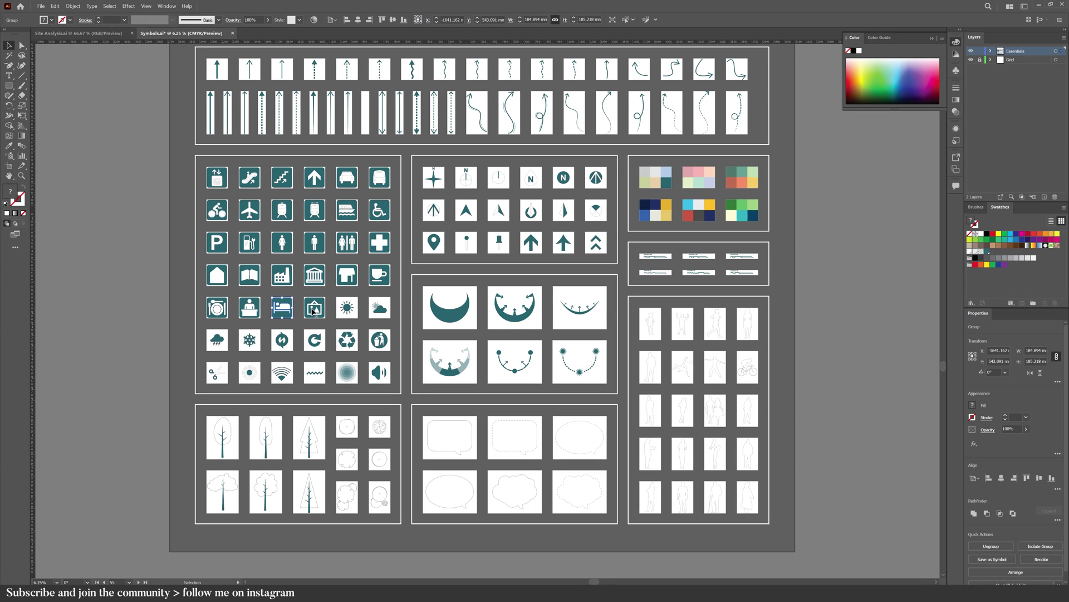
click(216, 310)
click(187, 309)
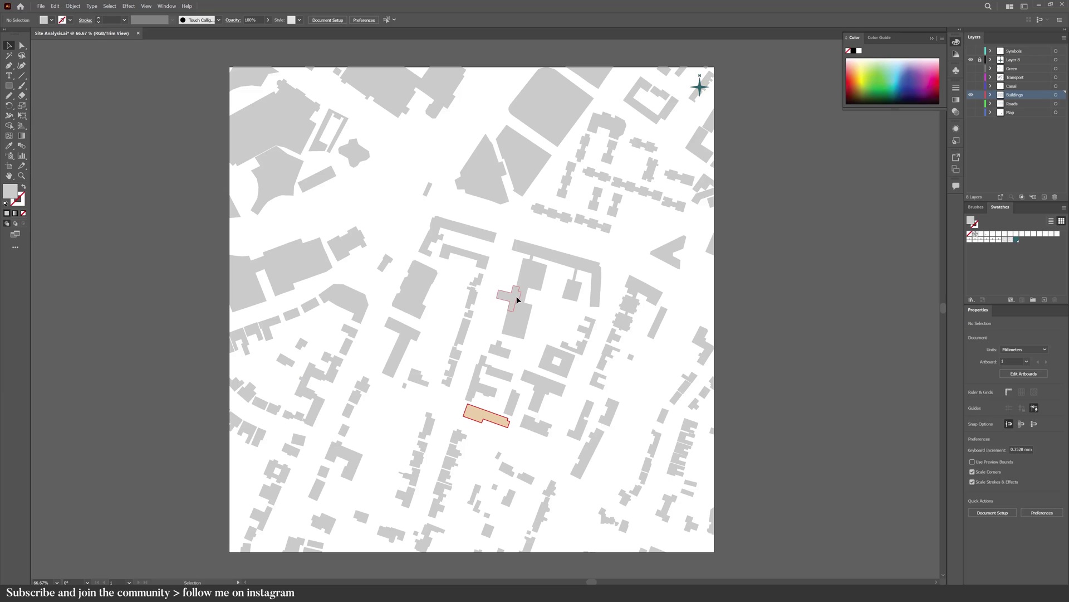
click(513, 303)
shift+click(522, 327)
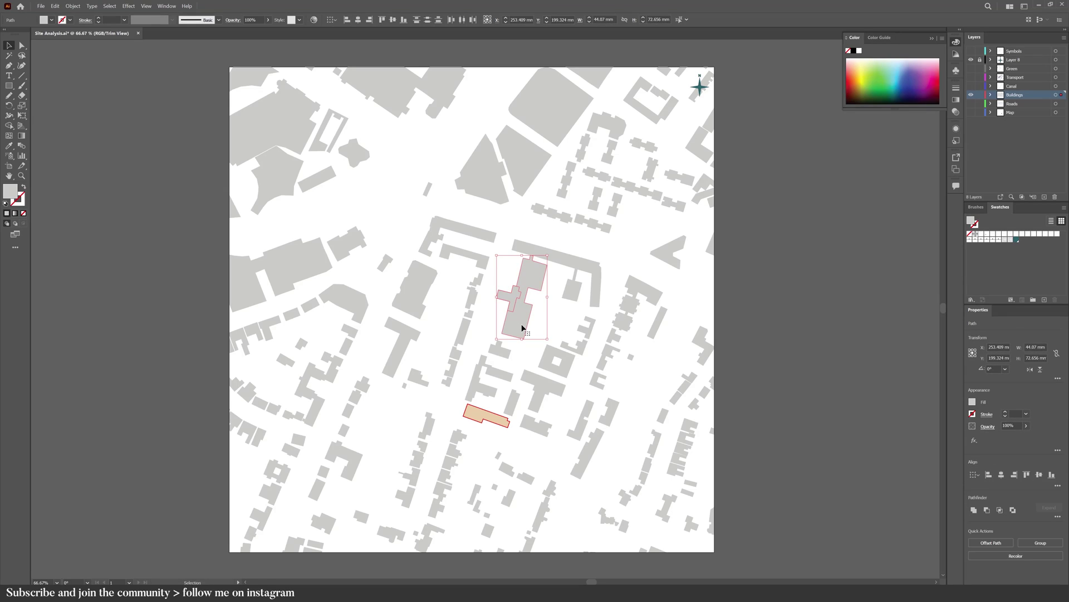
Step: Fill the T-shaped building, the large northern building and the small building beside the site with teal
shift+click(413, 339)
key(i)
click(701, 85)
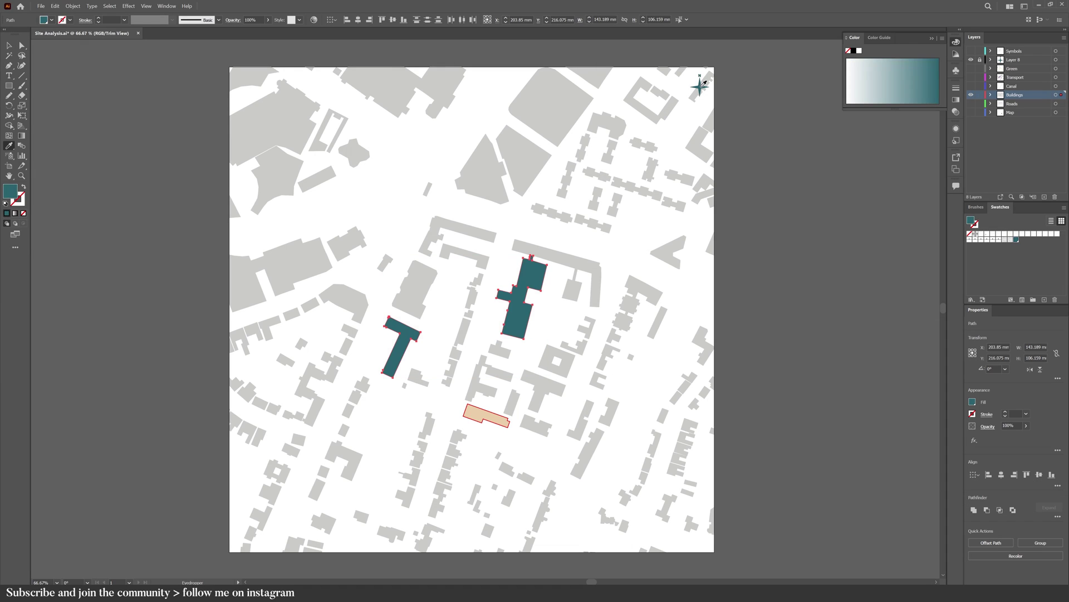
key(v)
click(507, 385)
click(513, 402)
key(i)
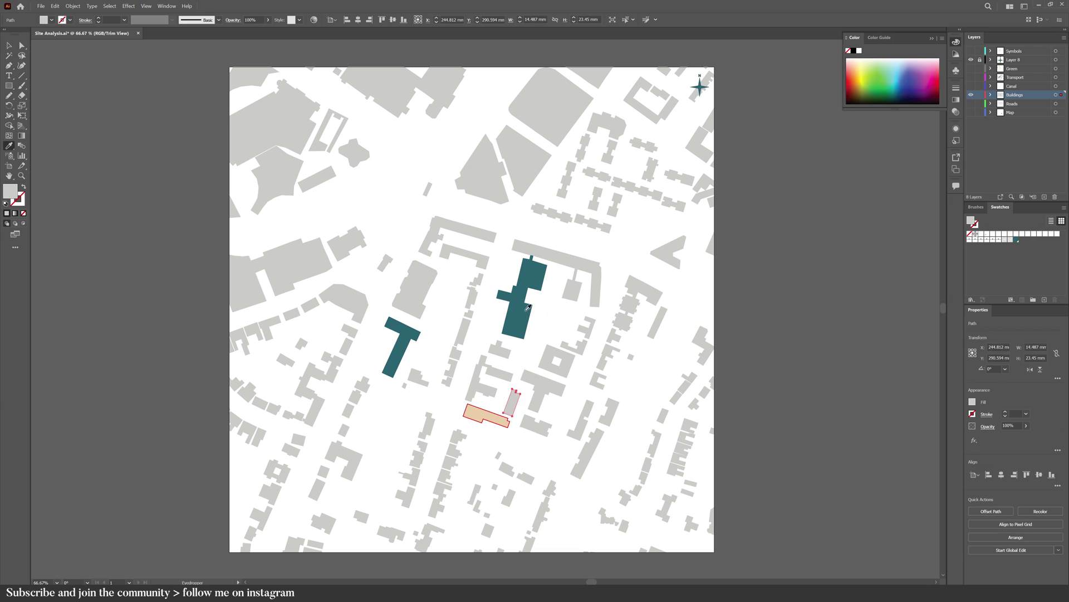
click(528, 304)
key(v)
click(529, 353)
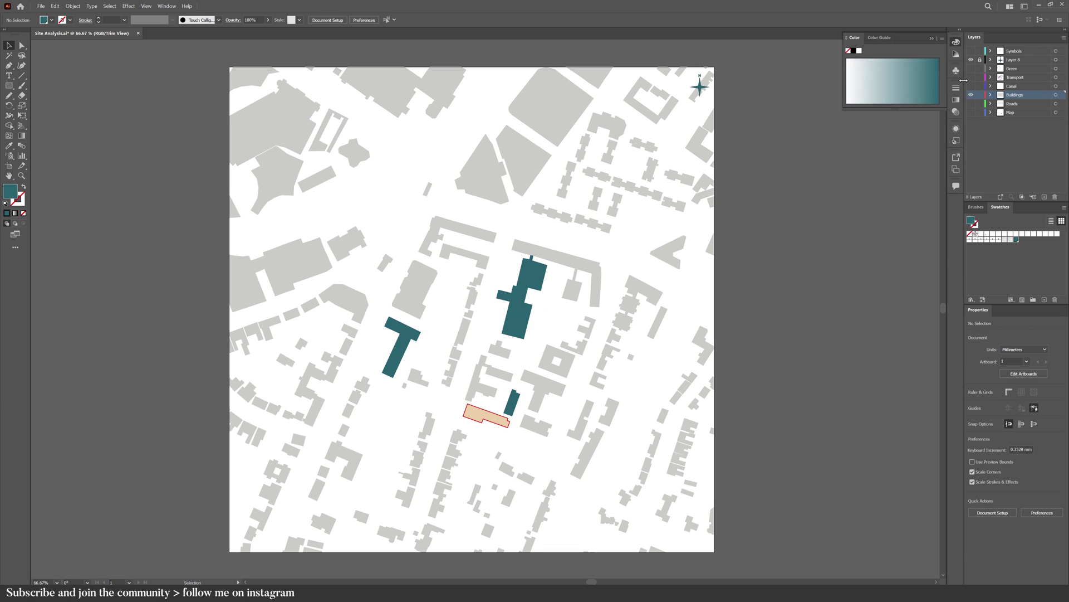
Step: Select the plot outline path around the T-shaped building and paste a copy in place
click(970, 78)
click(392, 347)
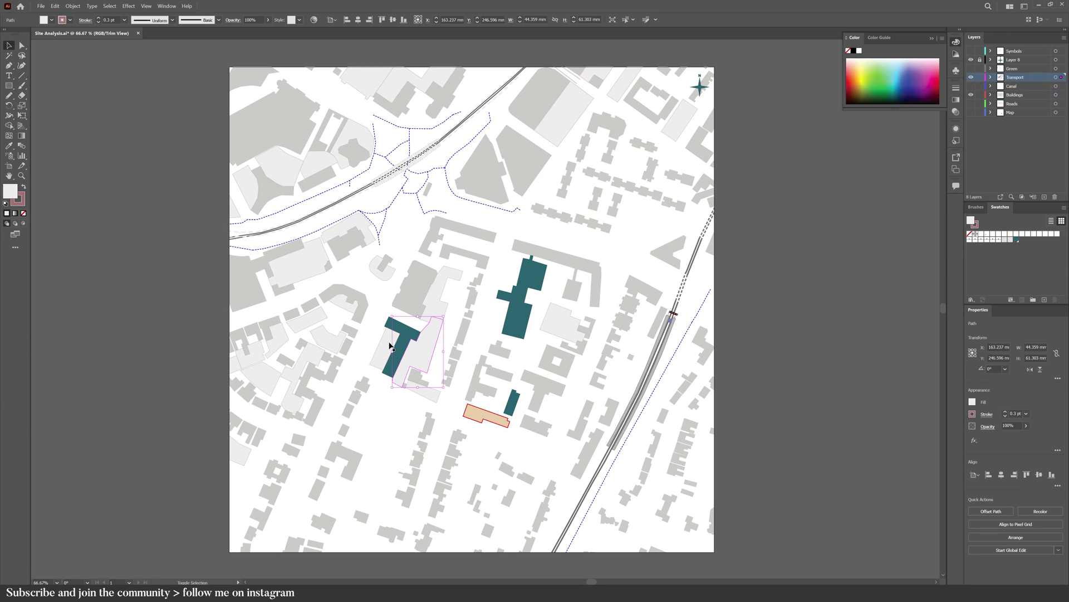
key(a)
click(976, 98)
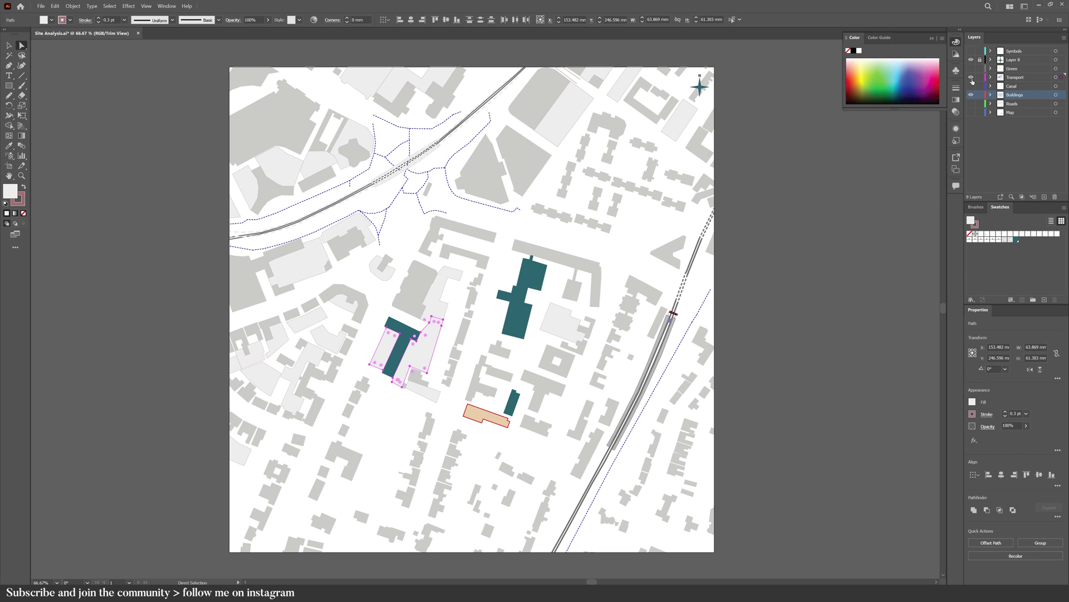
click(971, 78)
click(54, 5)
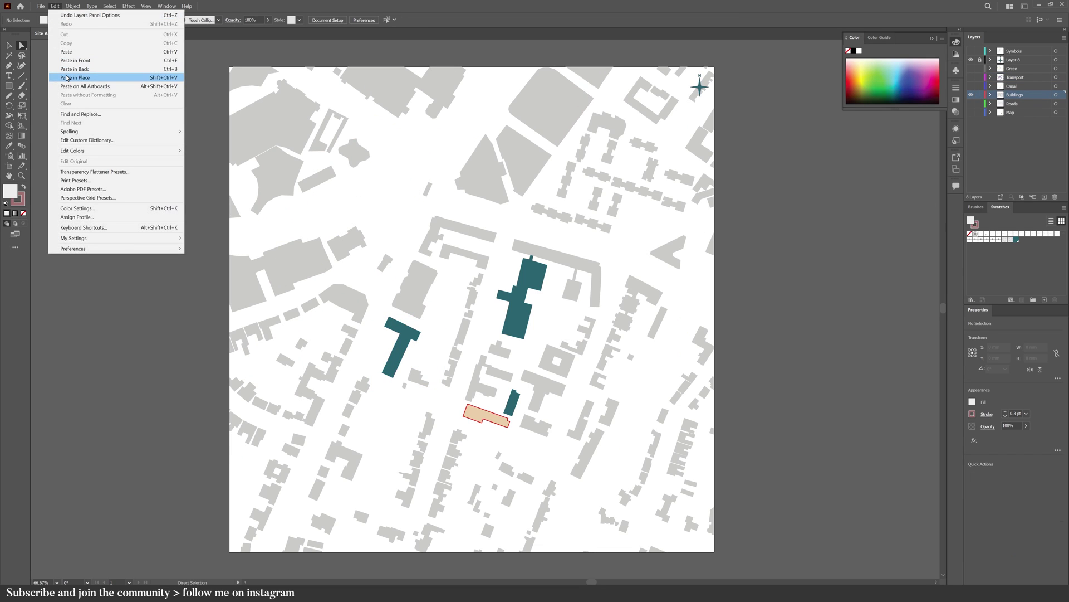
key(Escape)
key(ctrl+z)
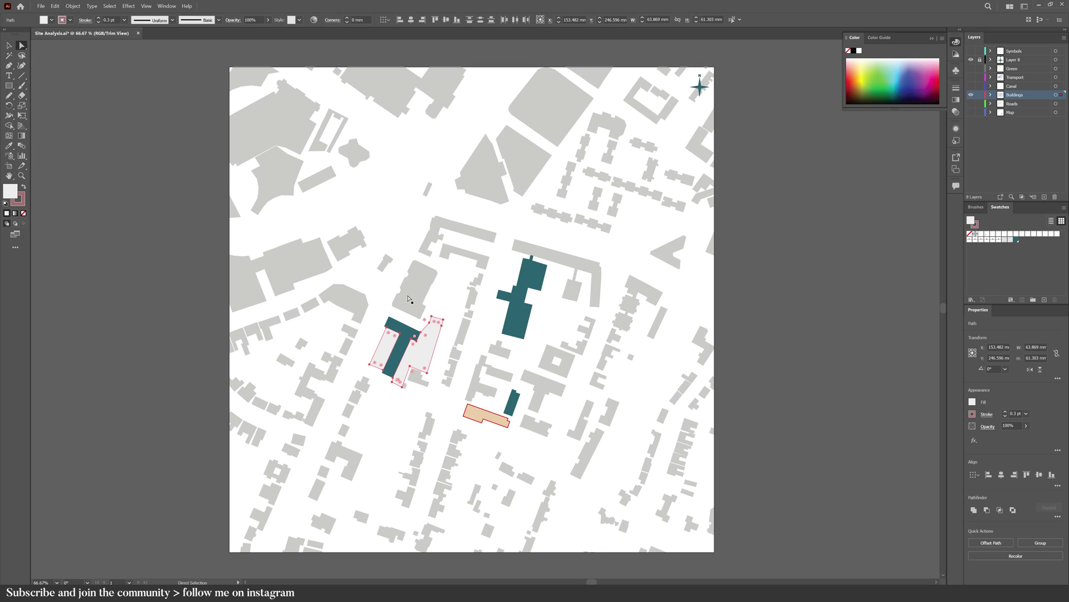
Step: Turn the plot copy into an unfilled dashed teal outline
key(i)
click(403, 334)
key(v)
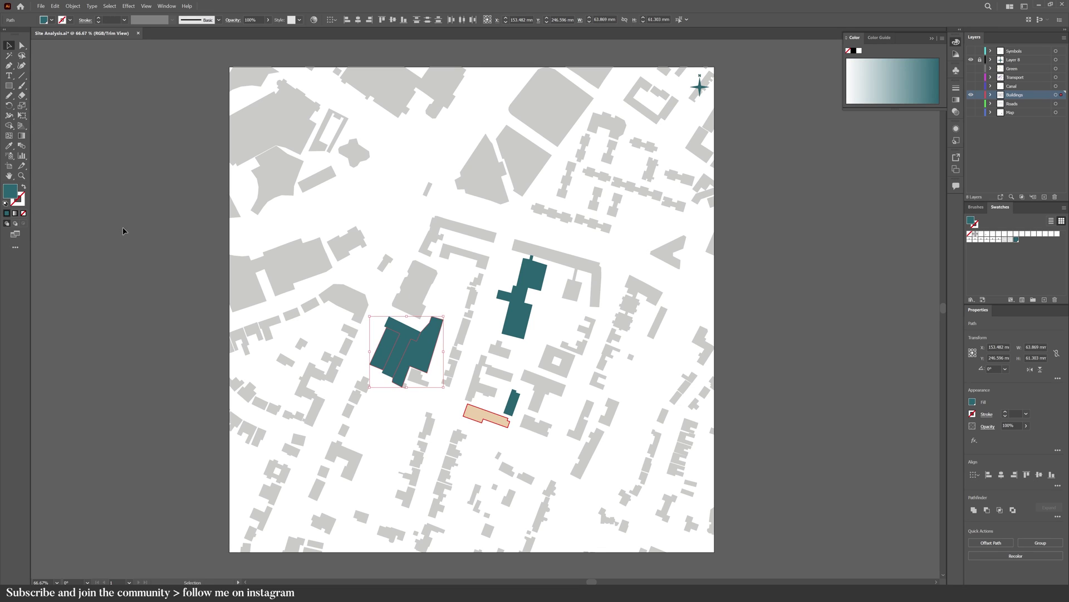
click(25, 187)
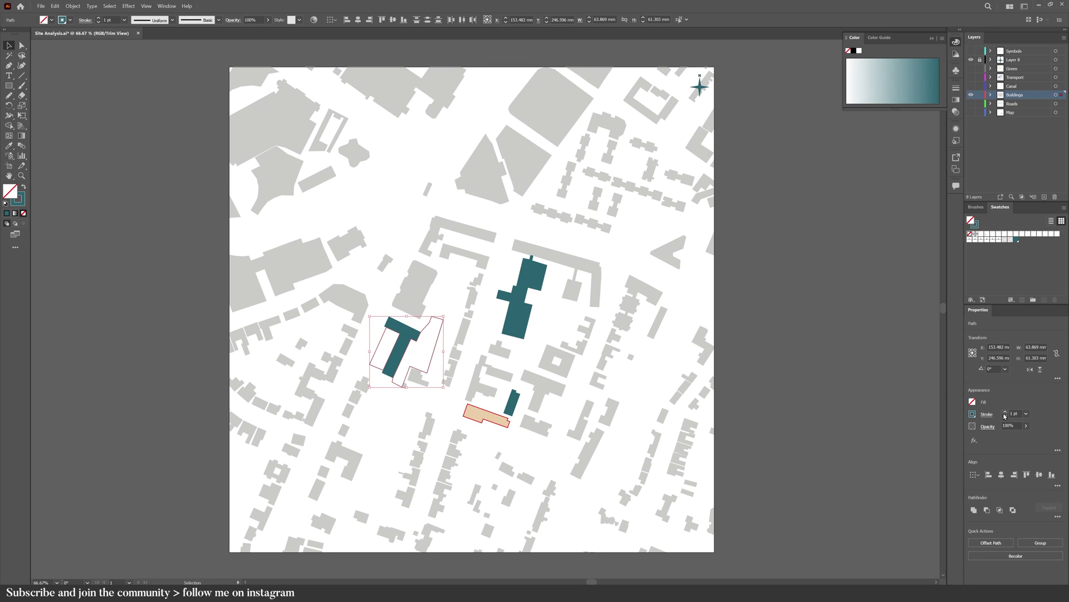
click(986, 415)
click(906, 472)
Step: At 100% zoom, draw a four-point line along the street edge from the site northwards
click(451, 327)
key(ctrl+1)
key(p)
click(473, 392)
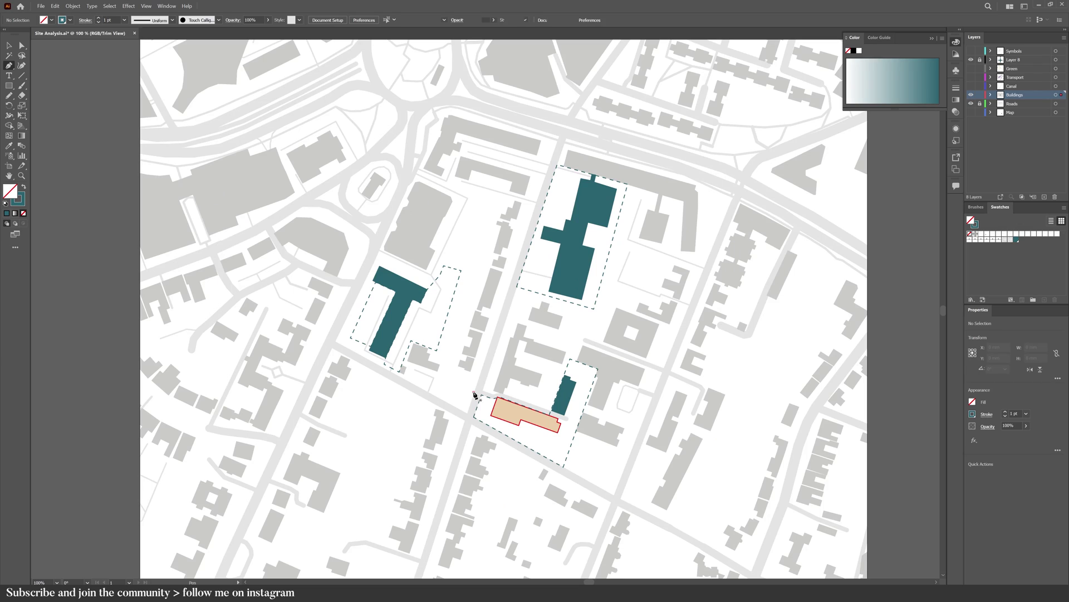
click(467, 413)
click(335, 341)
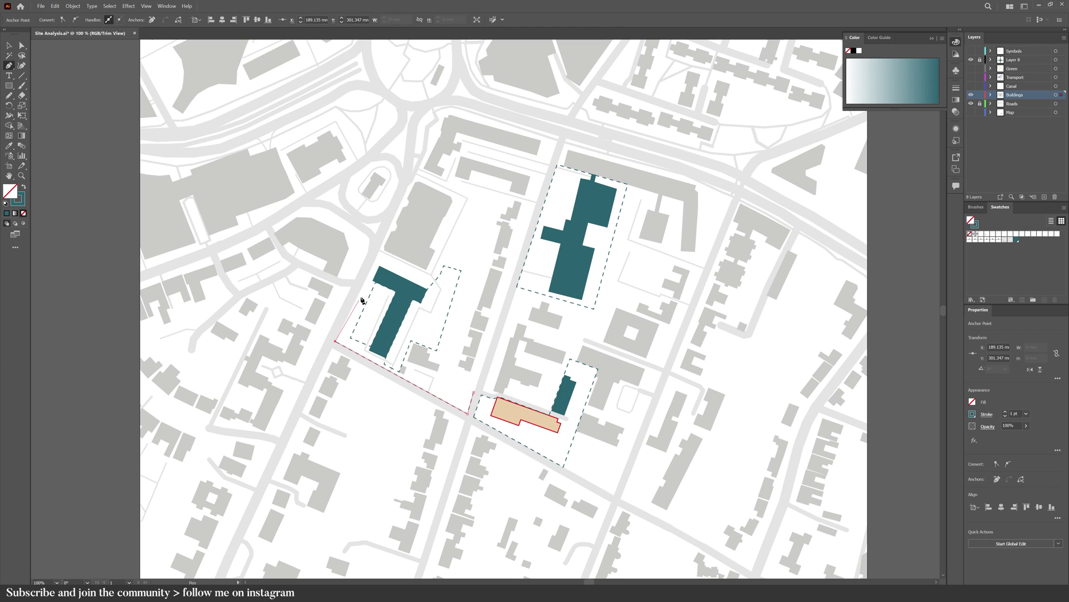
click(373, 262)
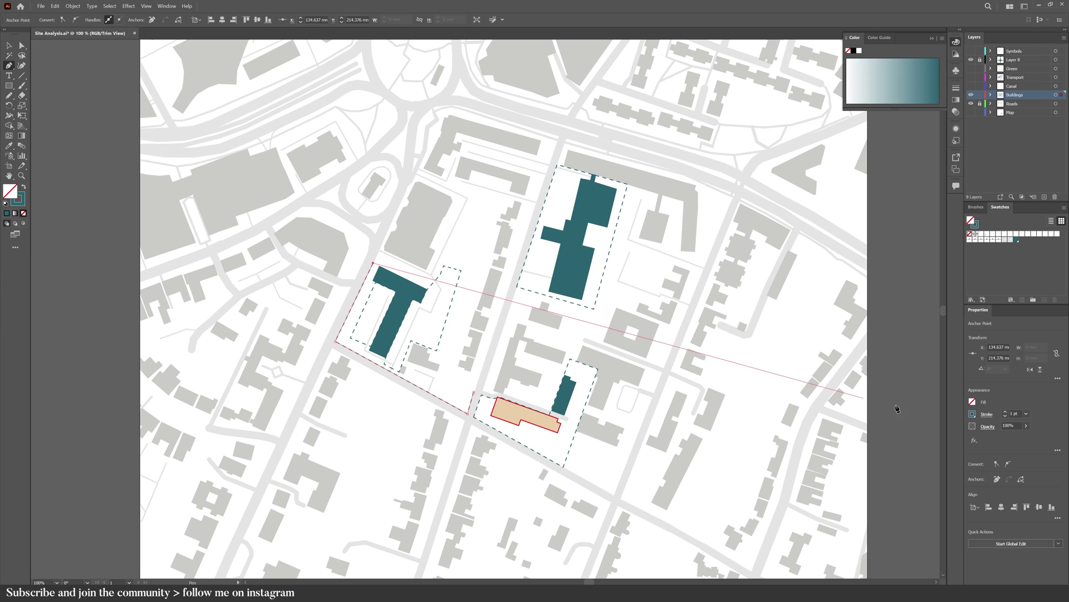
Step: Set the street-edge line to 3 pt and begin a second parallel line along the street
click(987, 413)
click(1004, 412)
click(1004, 412)
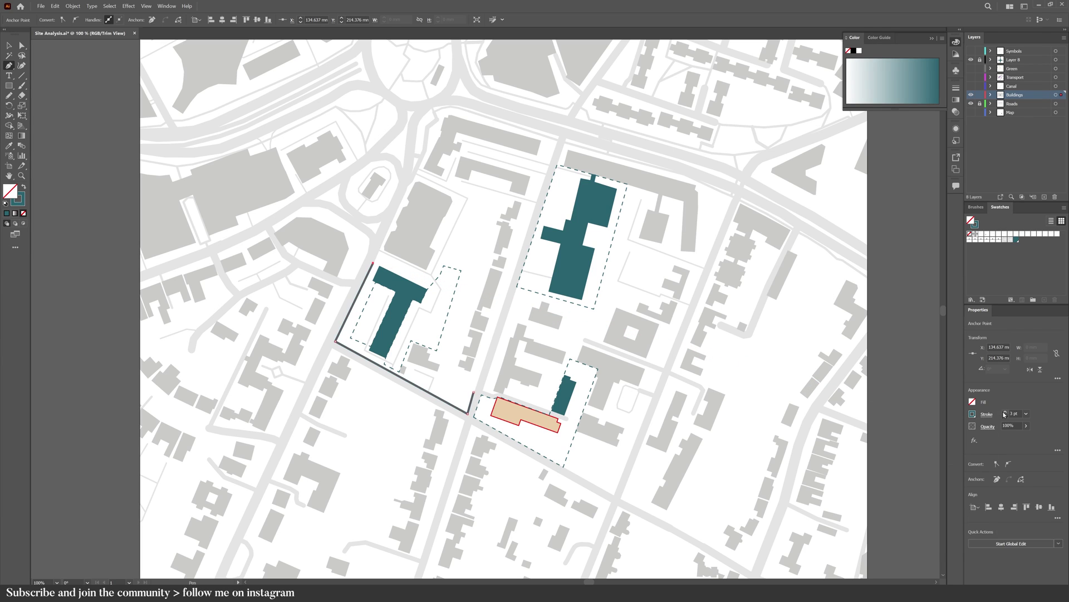
click(1005, 412)
click(1004, 412)
click(1005, 416)
click(1005, 416)
key(Escape)
click(353, 359)
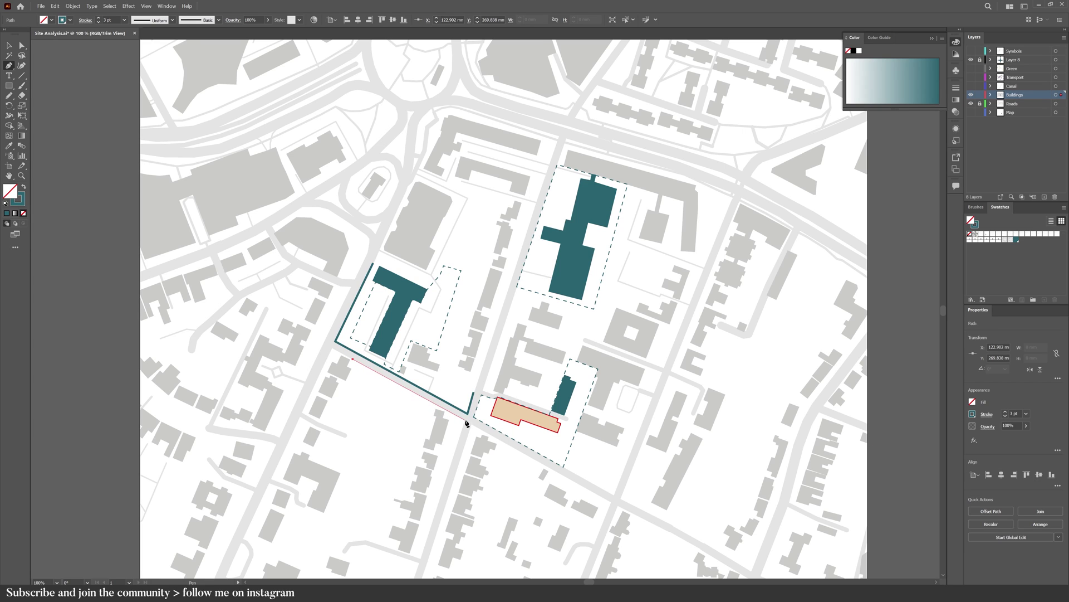
click(467, 422)
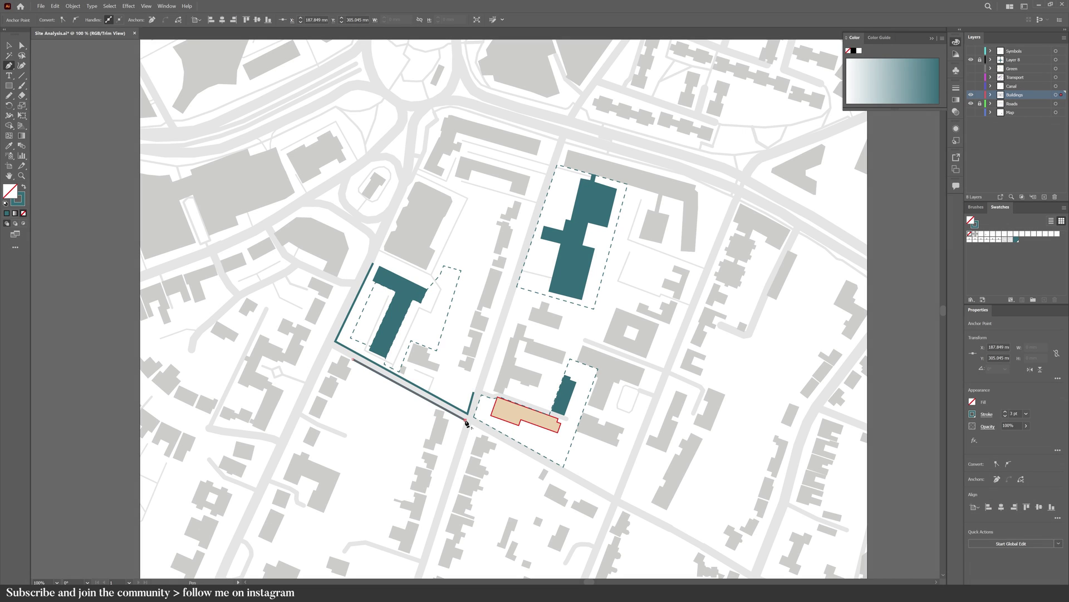